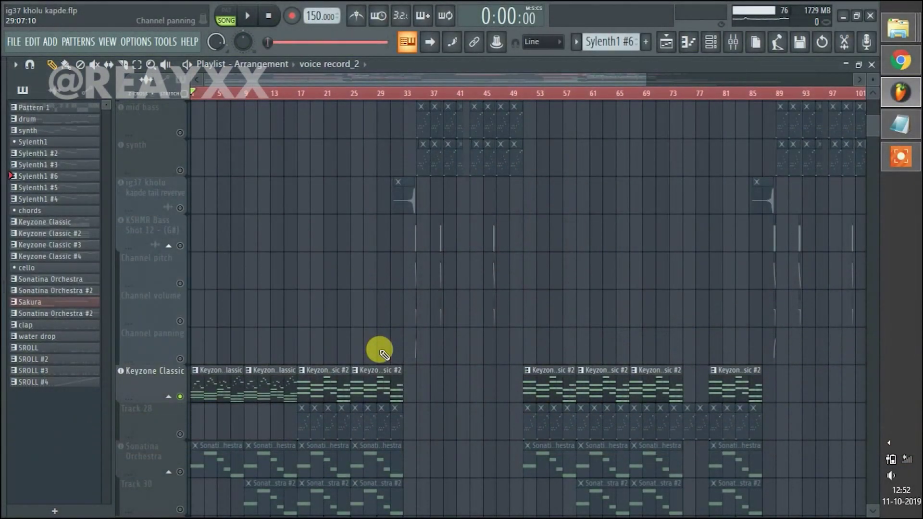
Open the first Keyzone Classic clip of the playlist in the piano roll, with its opening bars in view
scroll(270, 263, down, 1)
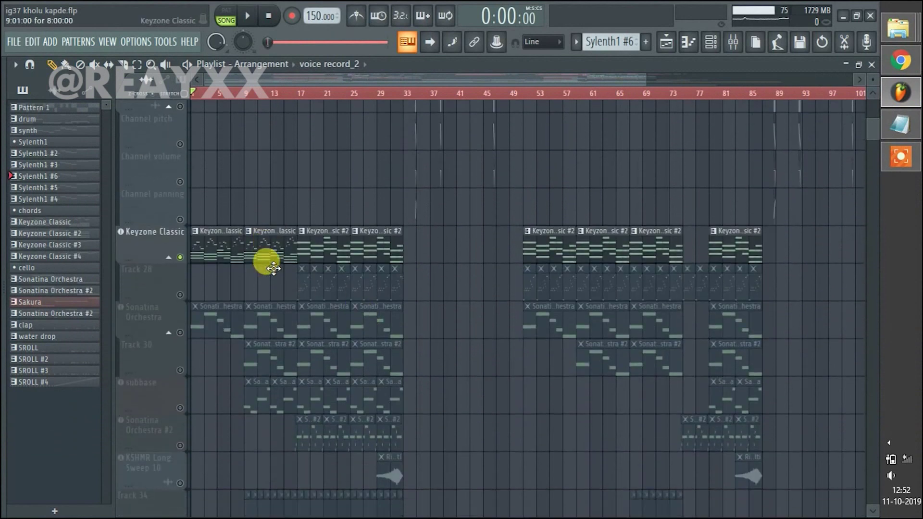
scroll(202, 95, up, 3)
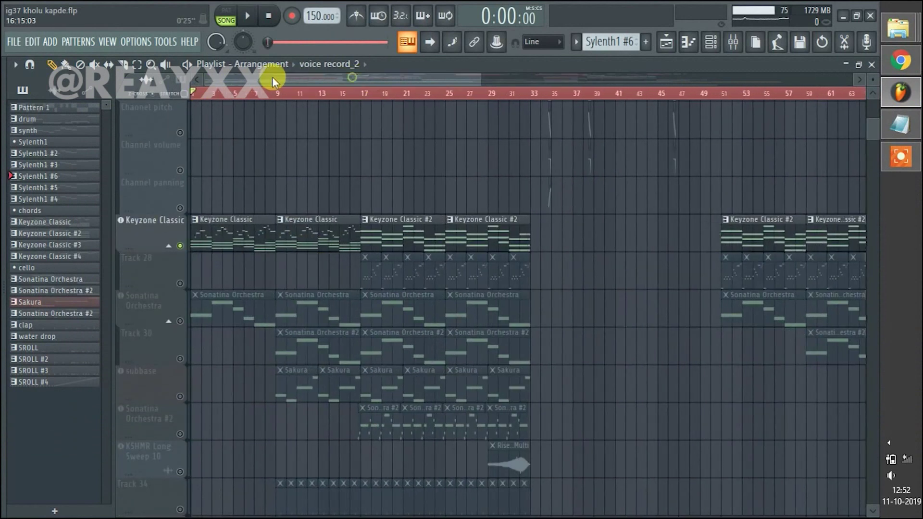
scroll(214, 195, down, 1)
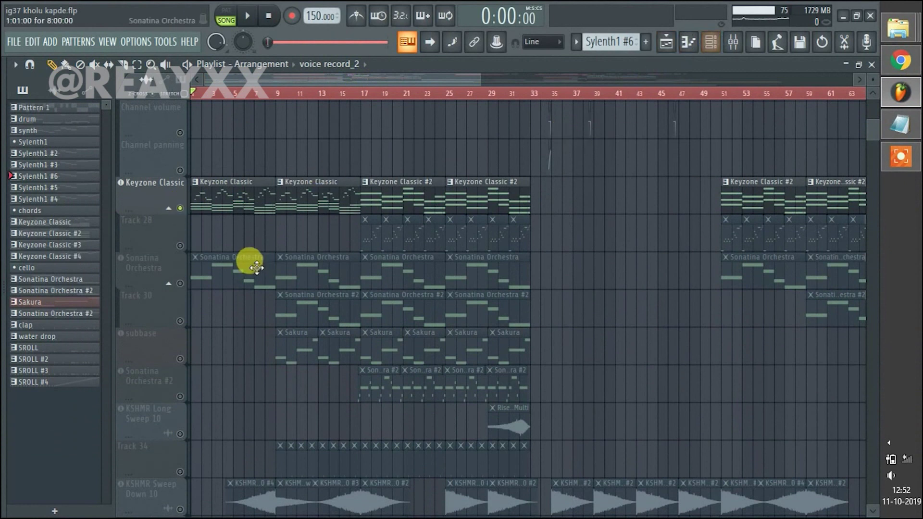
click(706, 44)
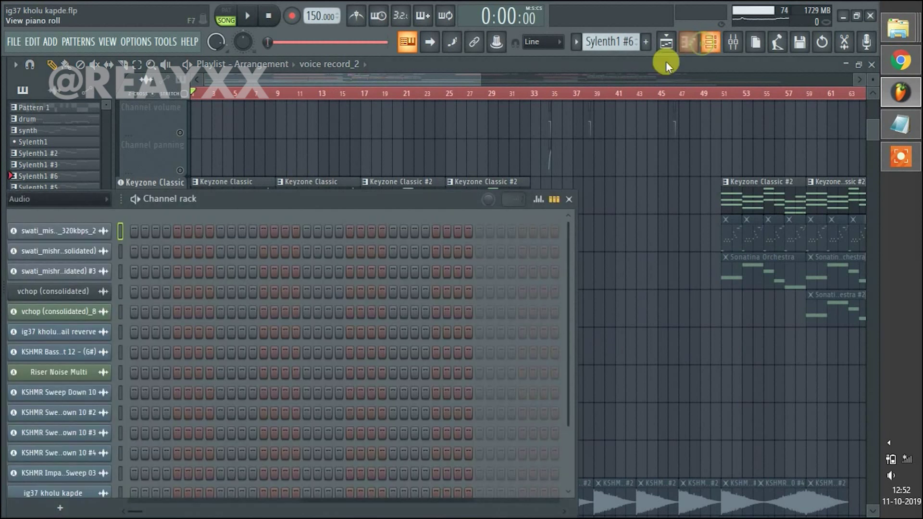
click(321, 77)
scroll(211, 174, down, 2)
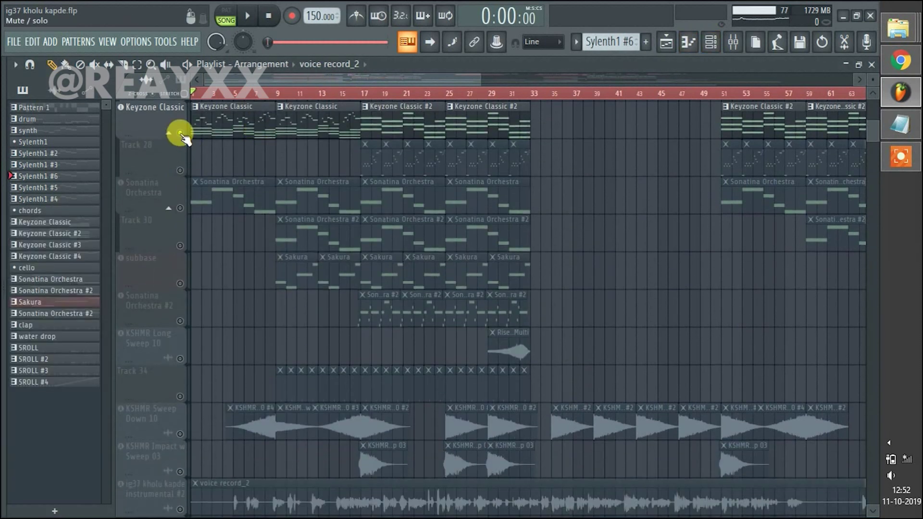
double_click(216, 118)
scroll(374, 249, up, 1)
drag(301, 81, 77, 83)
Examine the Keyzone Classic pattern's melody notes and the sustained chord notes beneath them across its eight bars
scroll(104, 93, down, 3)
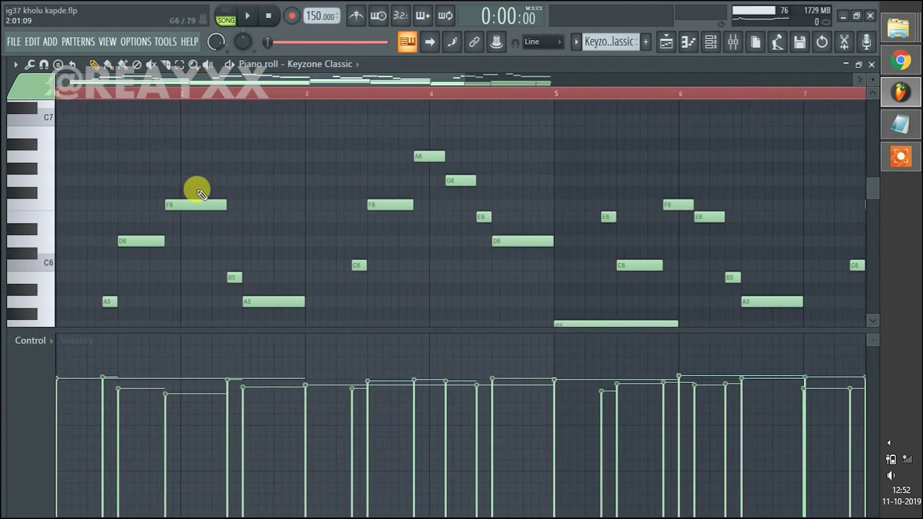
scroll(205, 195, down, 3)
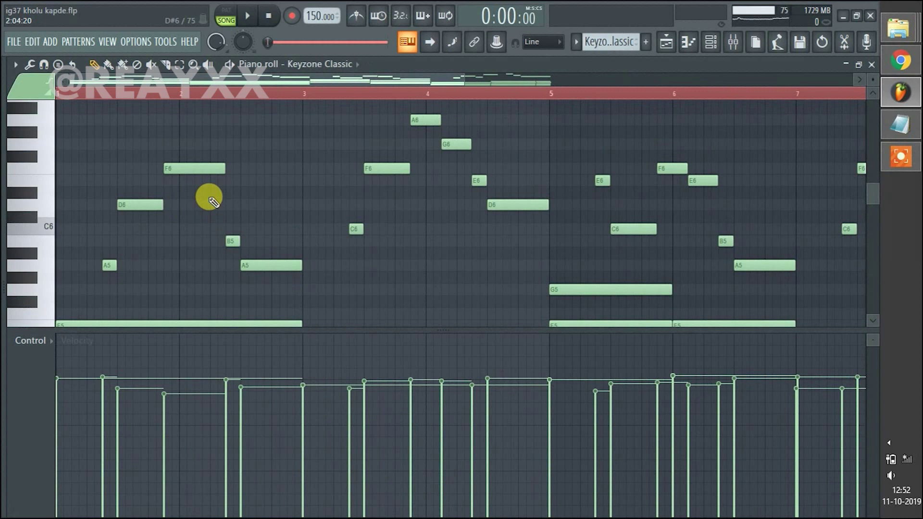
scroll(209, 197, down, 15)
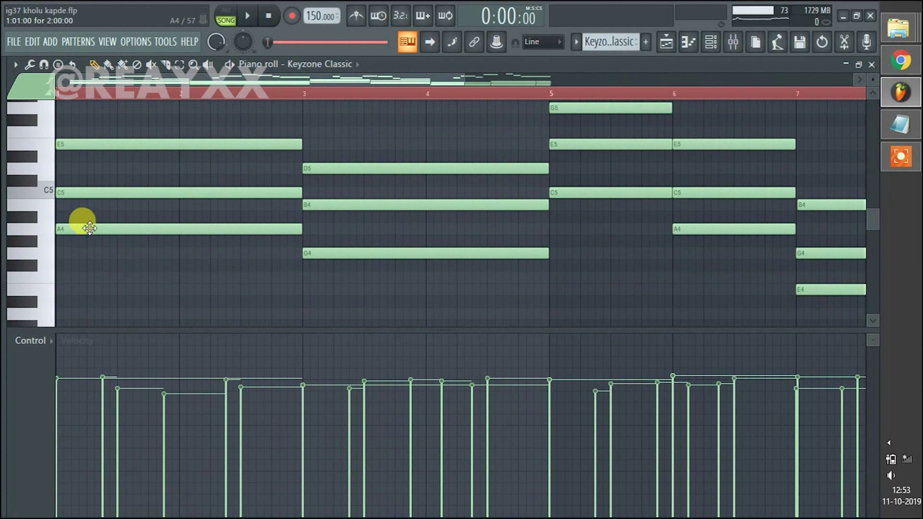
scroll(104, 245, up, 3)
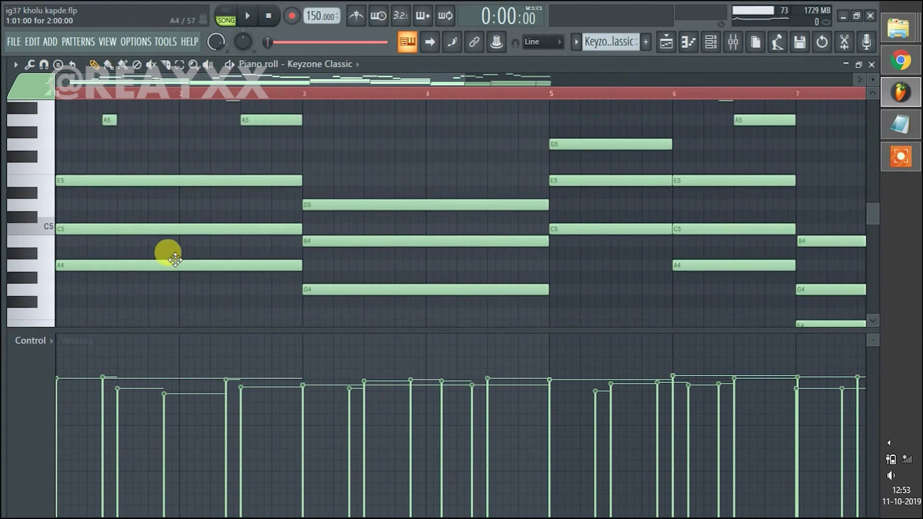
scroll(178, 262, up, 1)
scroll(187, 250, down, 1)
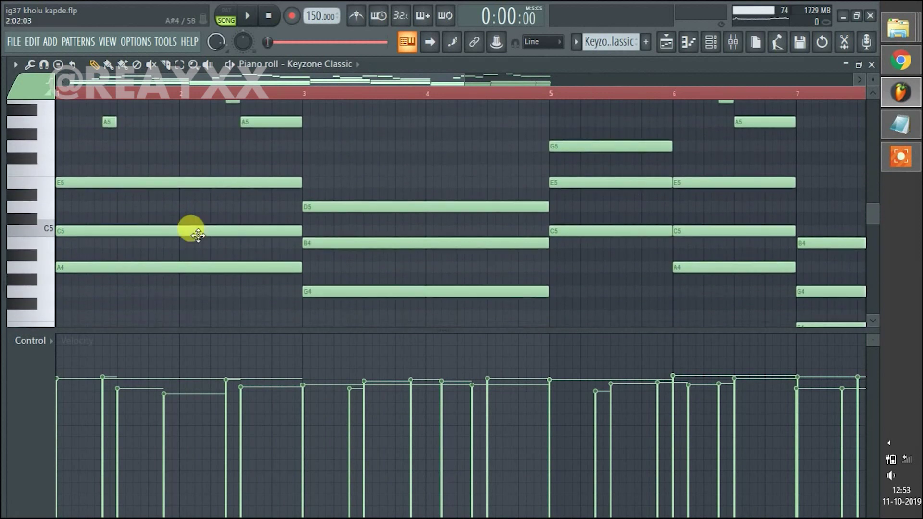
scroll(193, 100, down, 1)
scroll(192, 99, down, 1)
scroll(295, 258, down, 3)
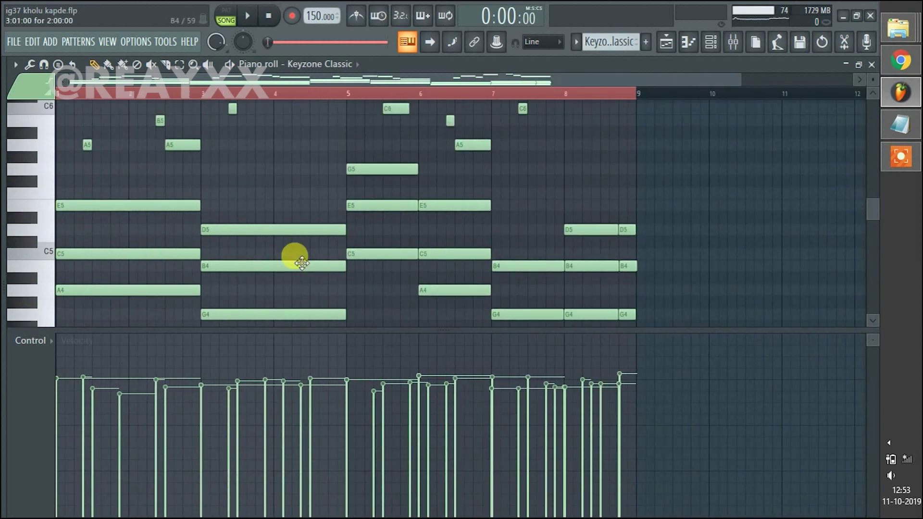
scroll(337, 301, up, 12)
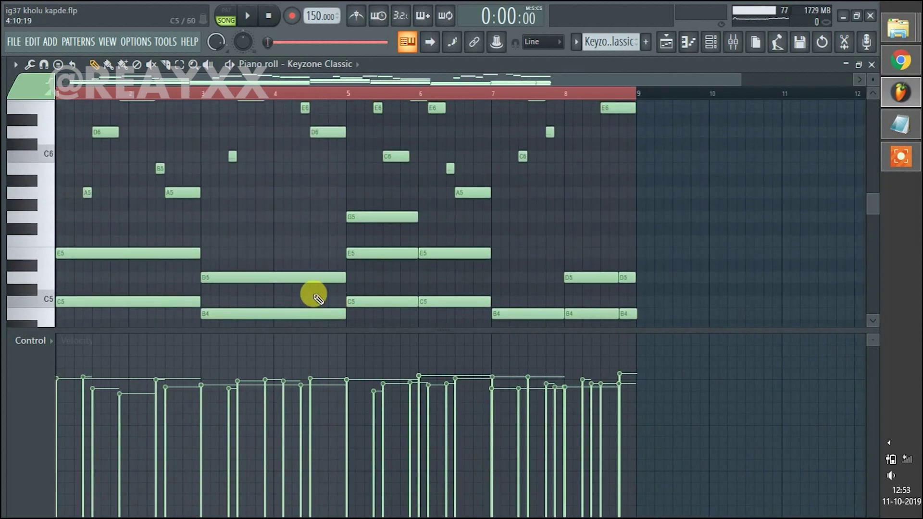
scroll(144, 254, up, 3)
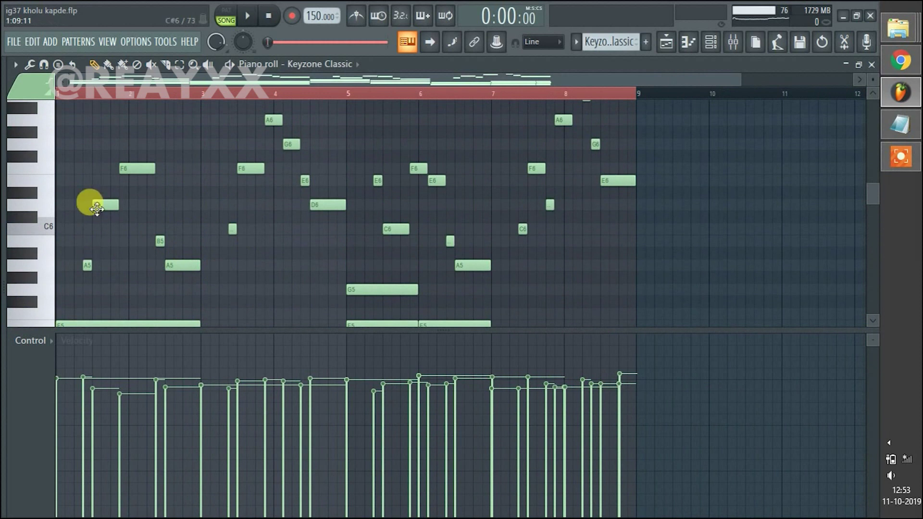
scroll(257, 218, down, 10)
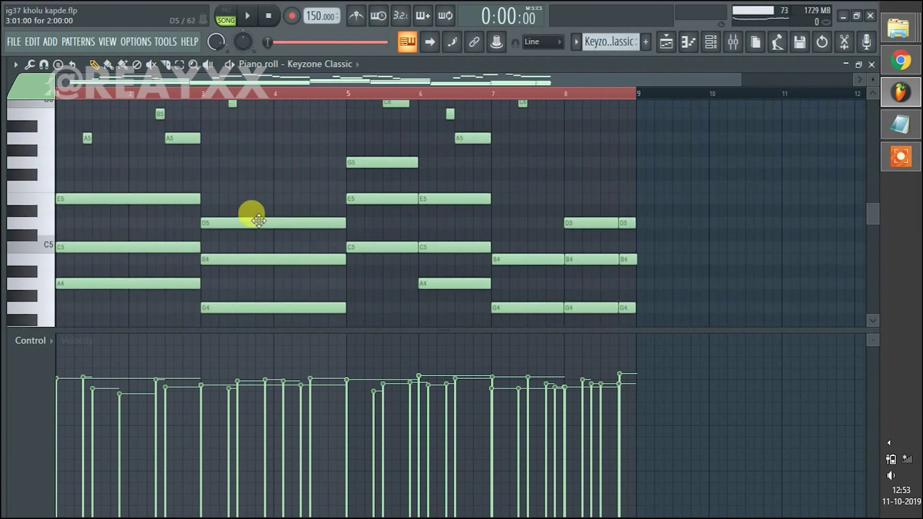
scroll(276, 235, up, 1)
scroll(270, 225, down, 1)
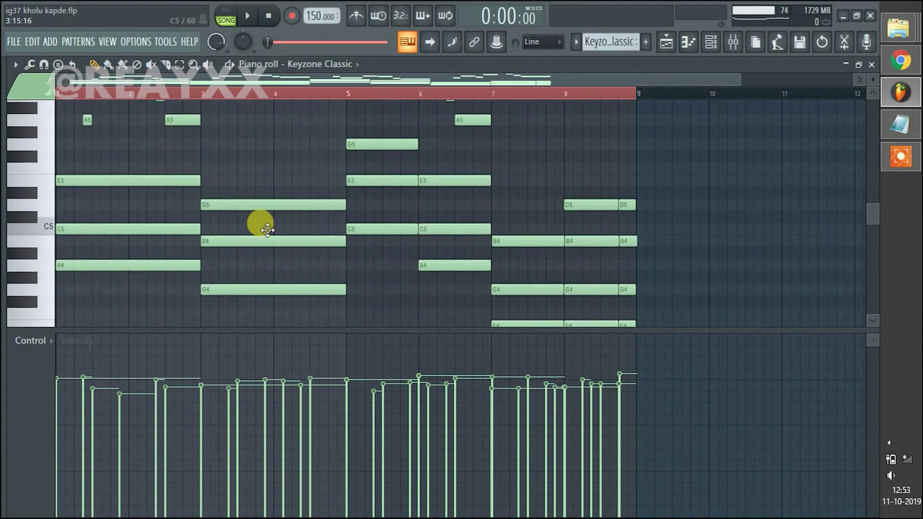
scroll(267, 230, down, 2)
Play the Keyzone Classic pattern in pattern mode, following its melody and chord notes, and pause playback
click(231, 66)
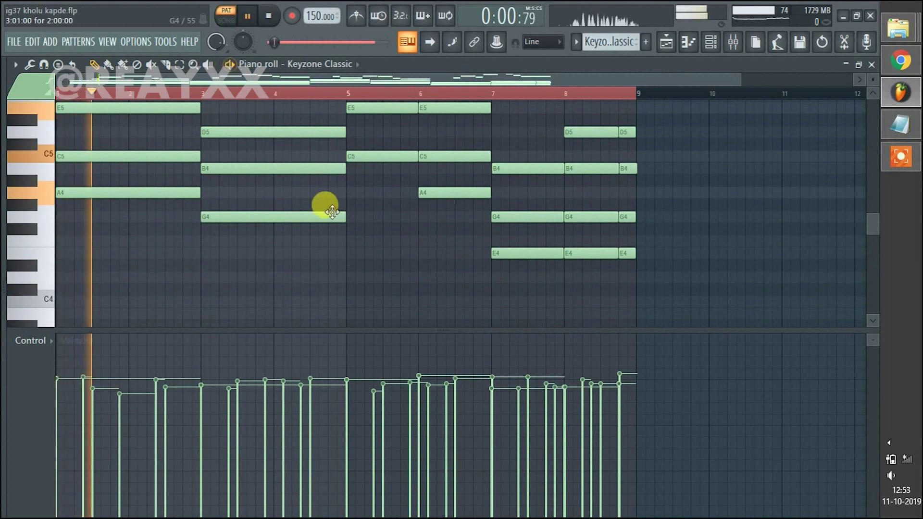
scroll(337, 214, up, 3)
scroll(413, 233, up, 1)
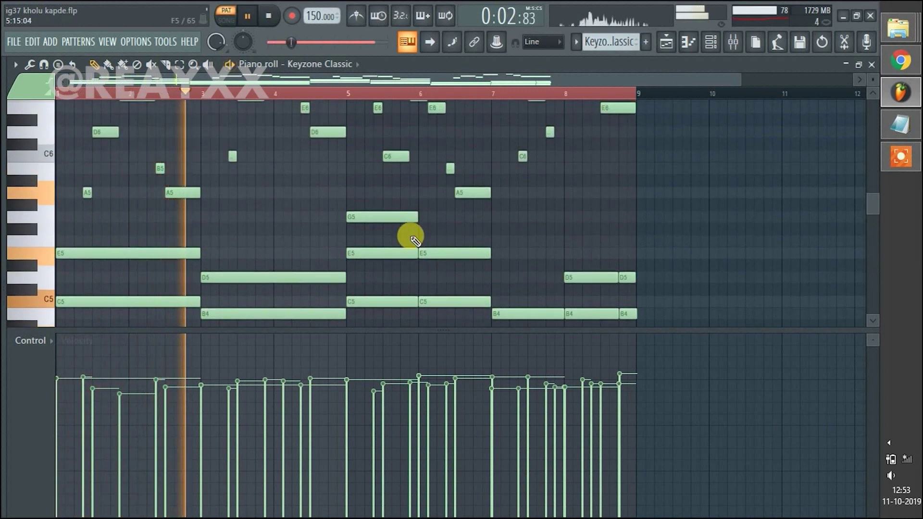
scroll(419, 242, down, 1)
scroll(432, 255, down, 2)
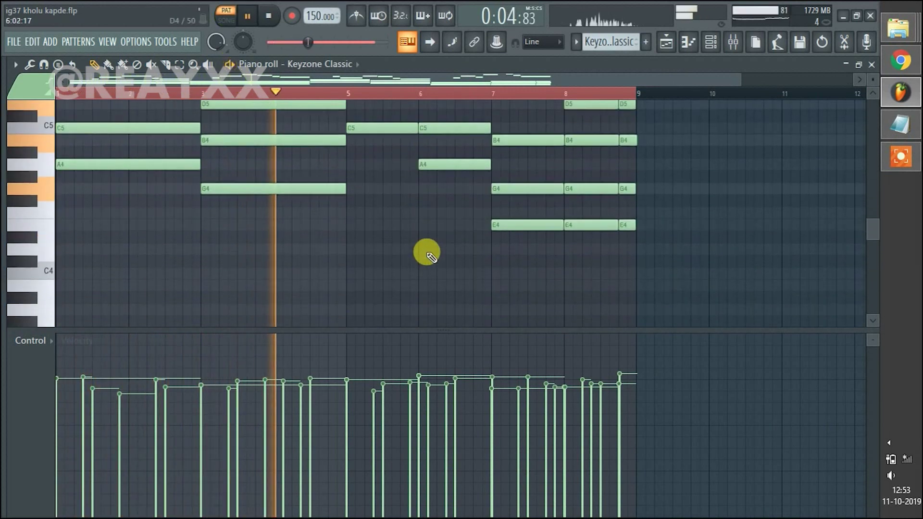
scroll(481, 276, up, 2)
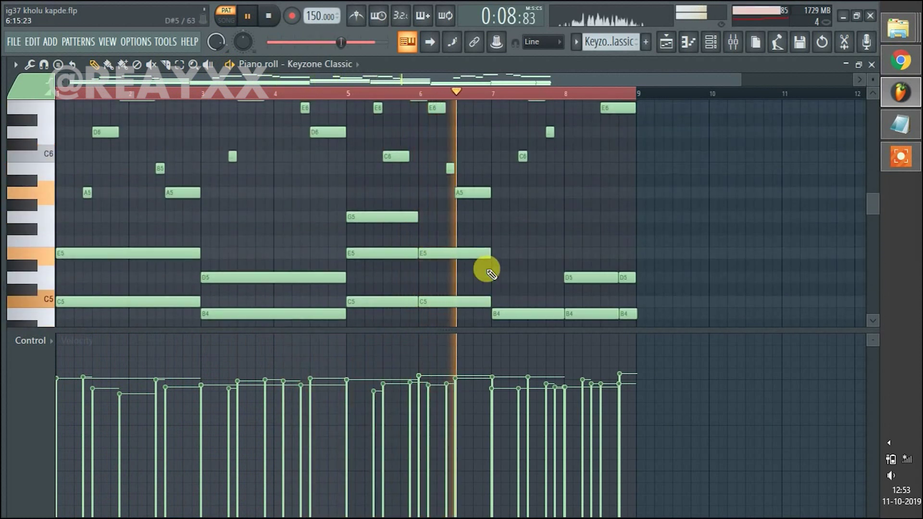
scroll(488, 269, up, 2)
scroll(491, 272, down, 2)
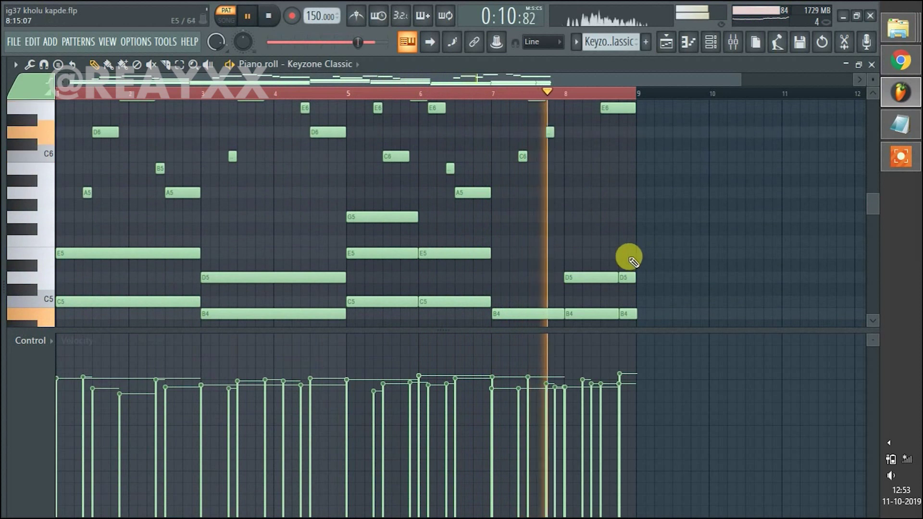
scroll(630, 257, down, 3)
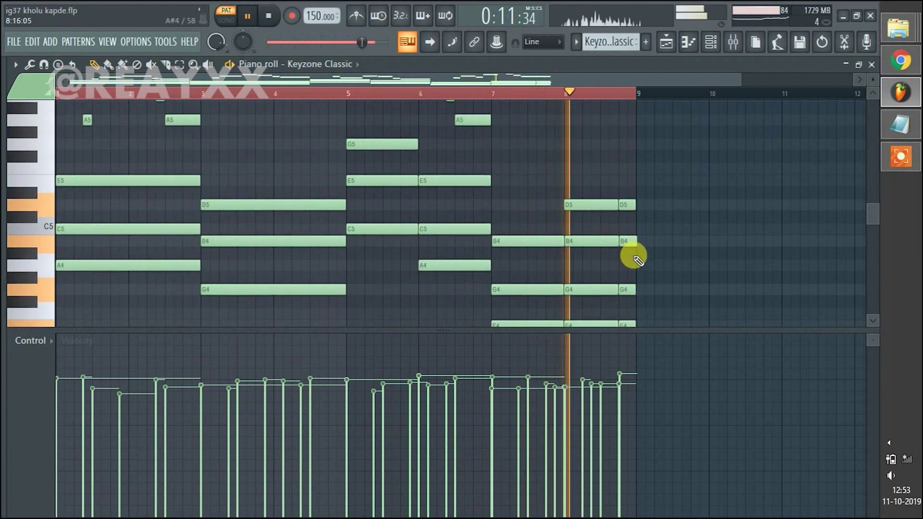
click(248, 17)
Examine how the chord notes of the opening bars are stacked and how they relate to the melody above
scroll(307, 241, up, 3)
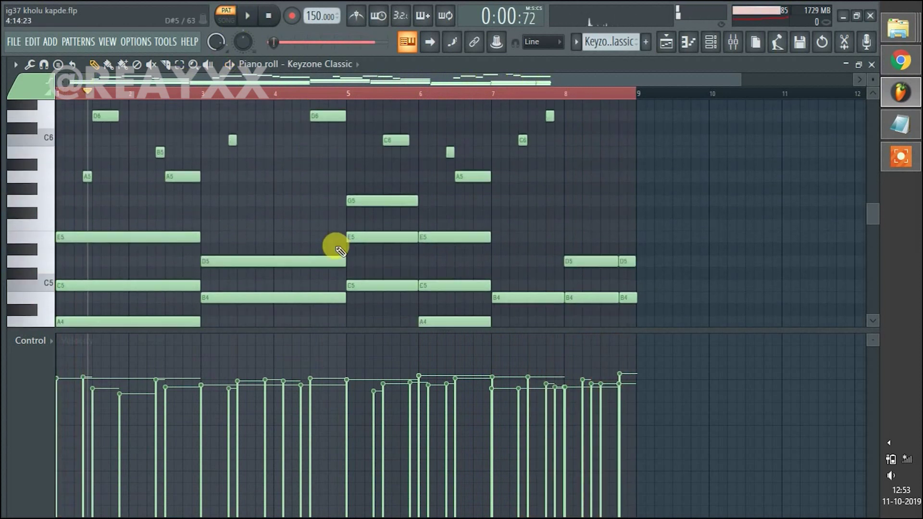
scroll(269, 249, down, 3)
scroll(259, 253, up, 3)
scroll(290, 252, down, 3)
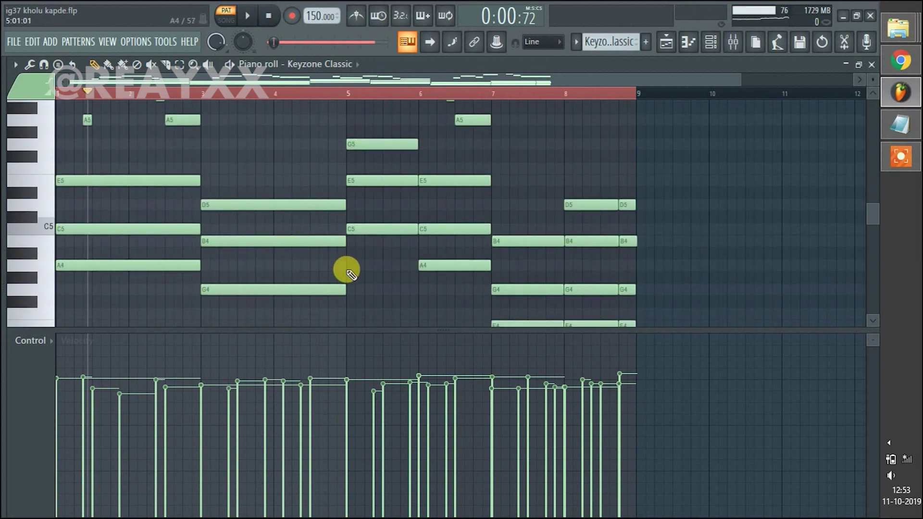
scroll(336, 282, up, 3)
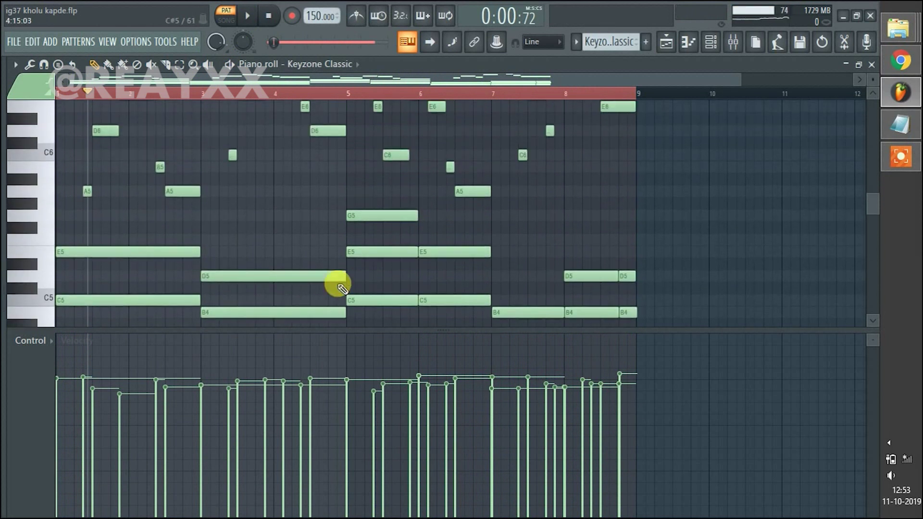
scroll(330, 282, down, 1)
scroll(136, 221, down, 1)
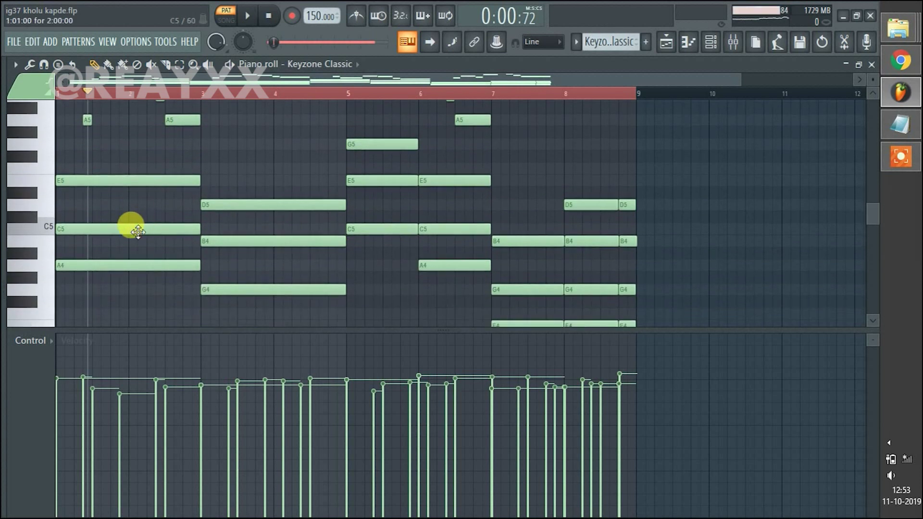
scroll(128, 226, up, 1)
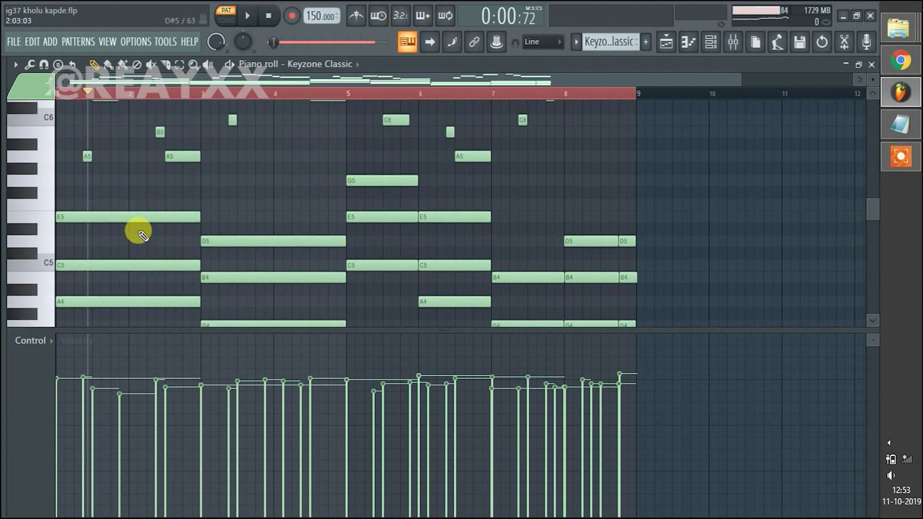
scroll(138, 232, down, 2)
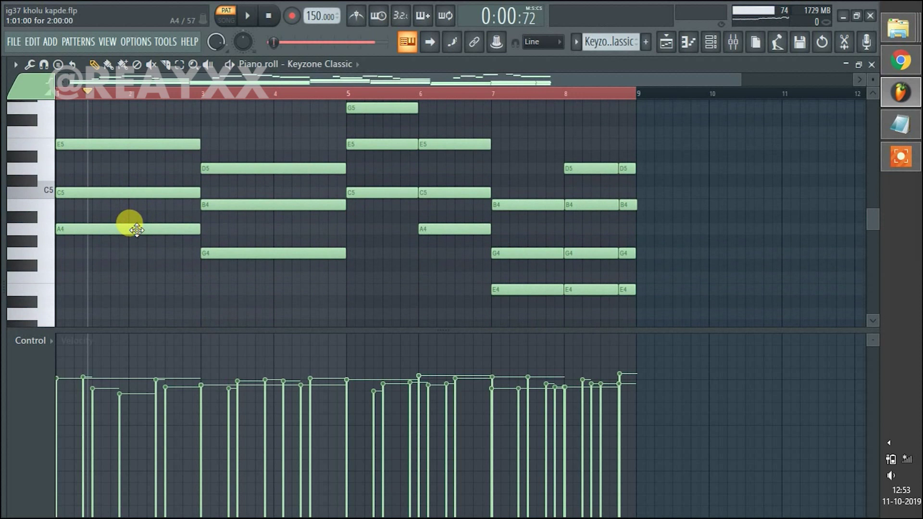
scroll(215, 269, up, 1)
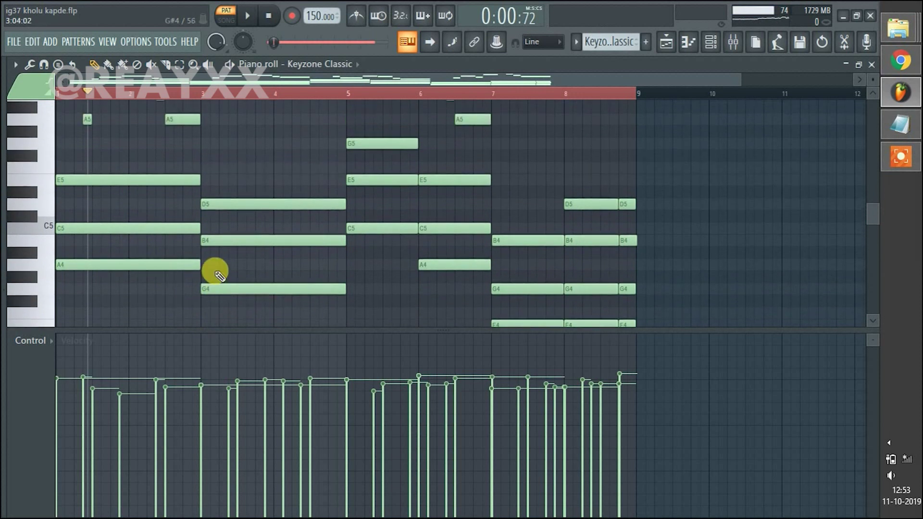
scroll(214, 269, down, 1)
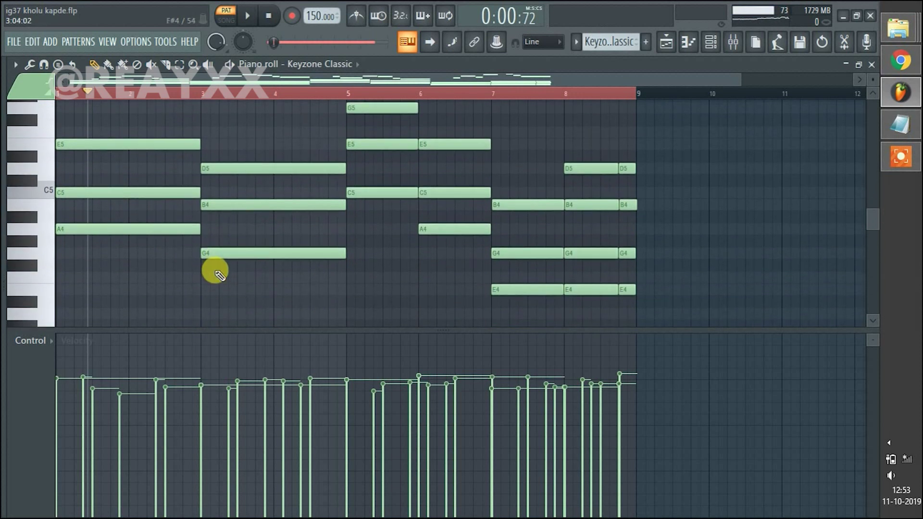
scroll(214, 269, up, 1)
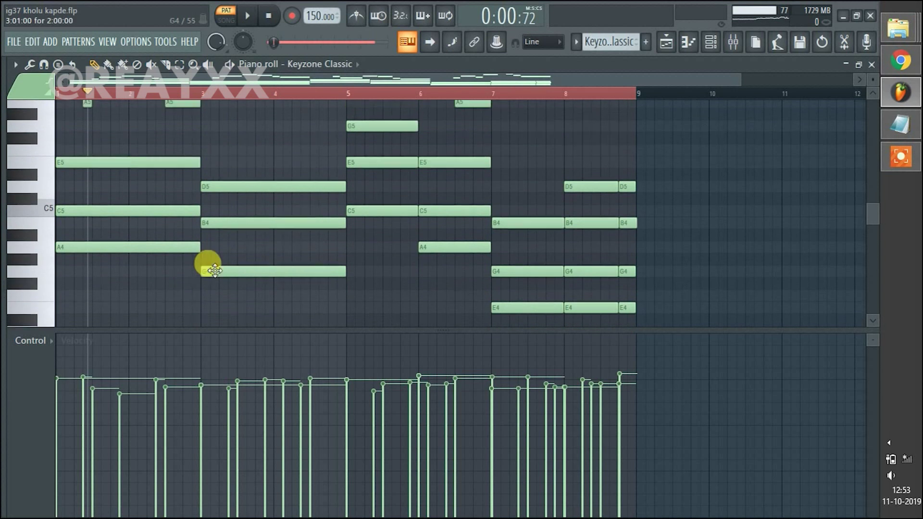
scroll(215, 270, down, 2)
scroll(214, 269, up, 1)
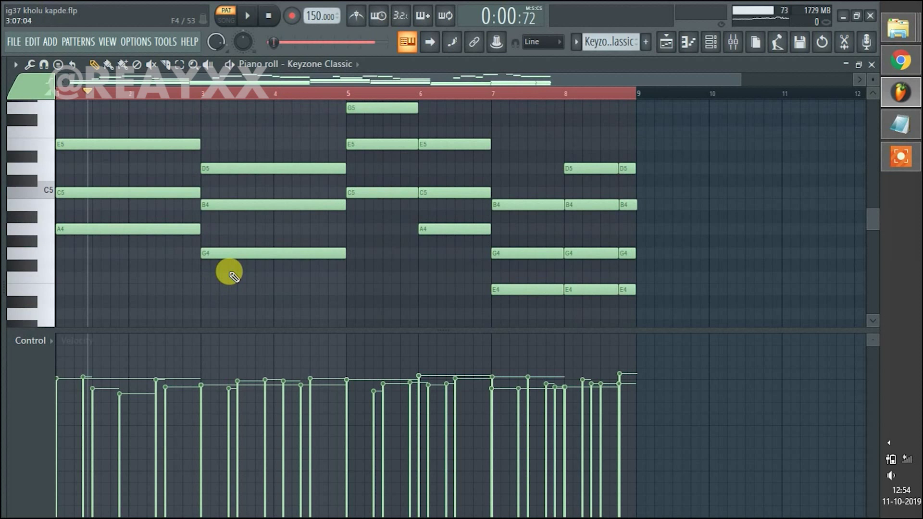
scroll(234, 276, up, 3)
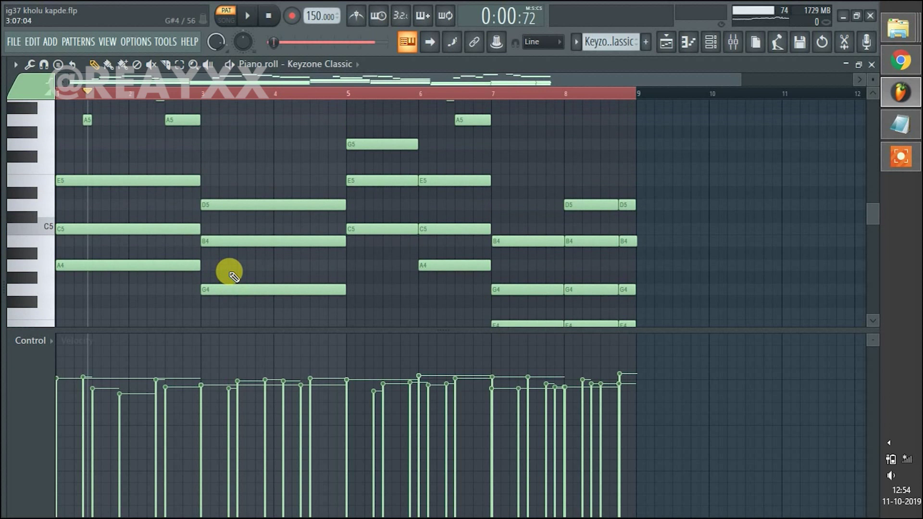
scroll(234, 277, up, 9)
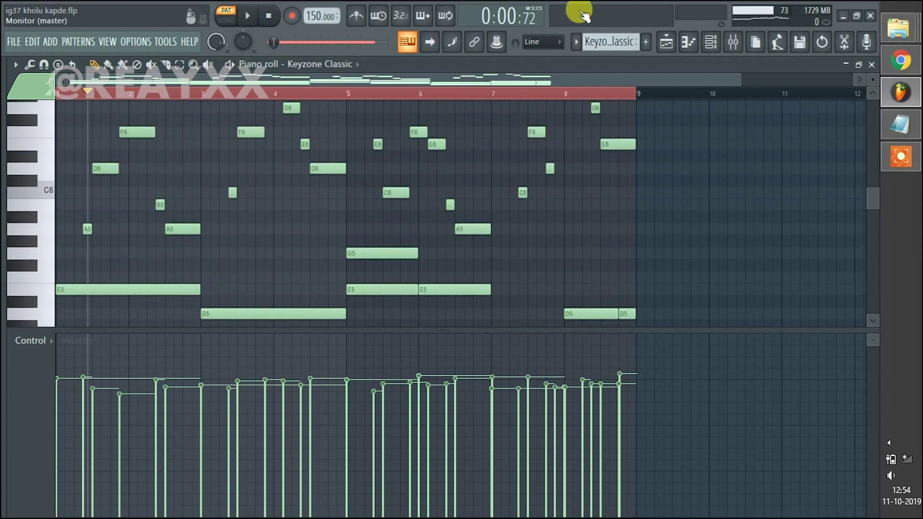
Return to the playlist arrangement and show the tracks beneath the Keyzone Classic track
click(666, 42)
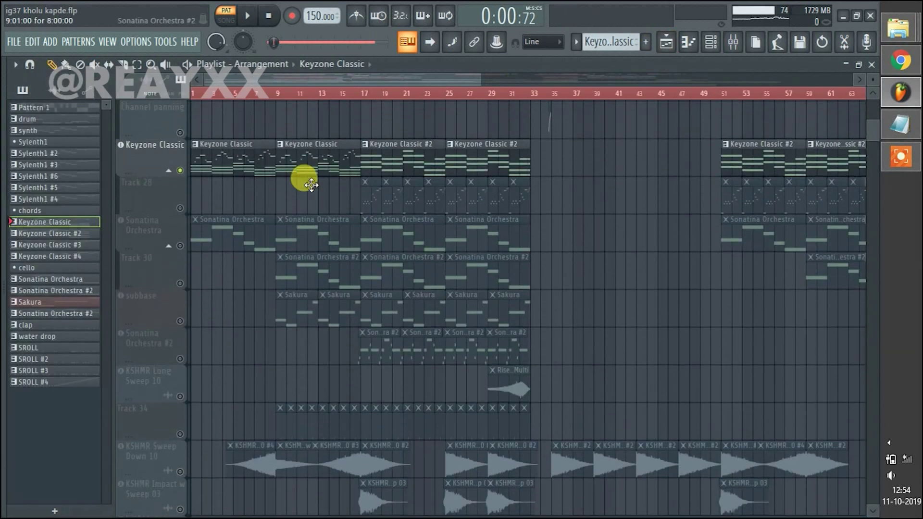
scroll(312, 184, down, 1)
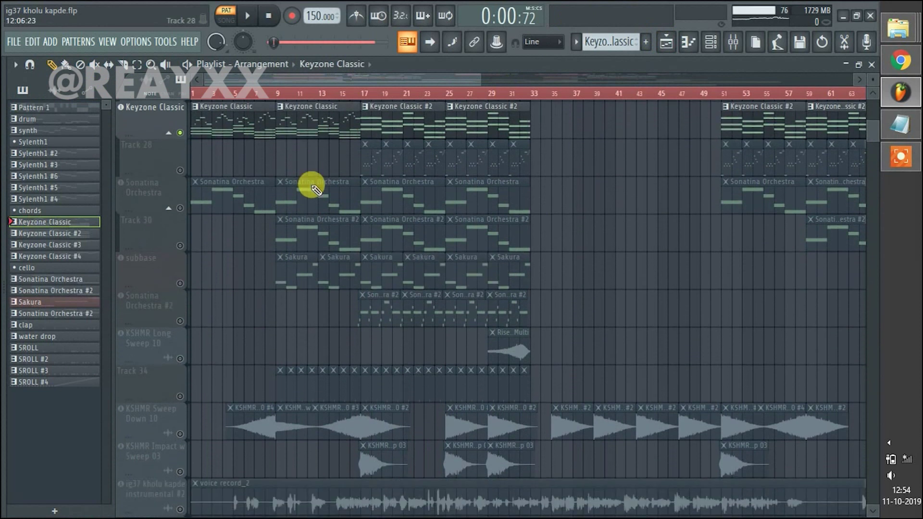
Examine how the Sonatina Orchestra, subbase and sweep clips are arranged beneath the Keyzone Classic track
scroll(312, 185, up, 1)
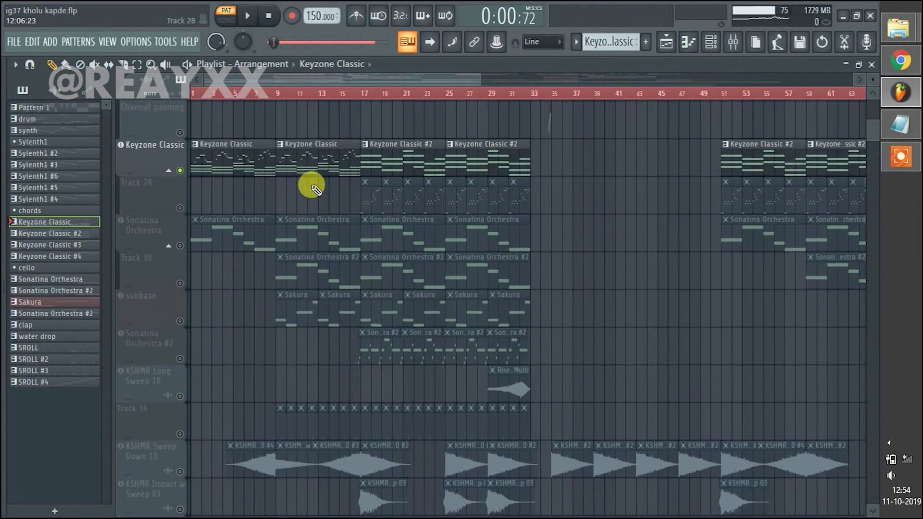
scroll(311, 186, up, 2)
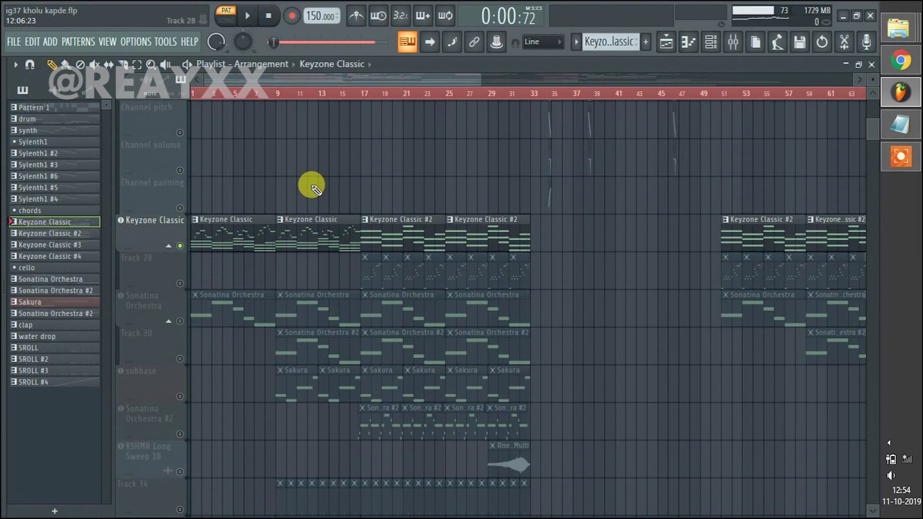
scroll(317, 190, down, 1)
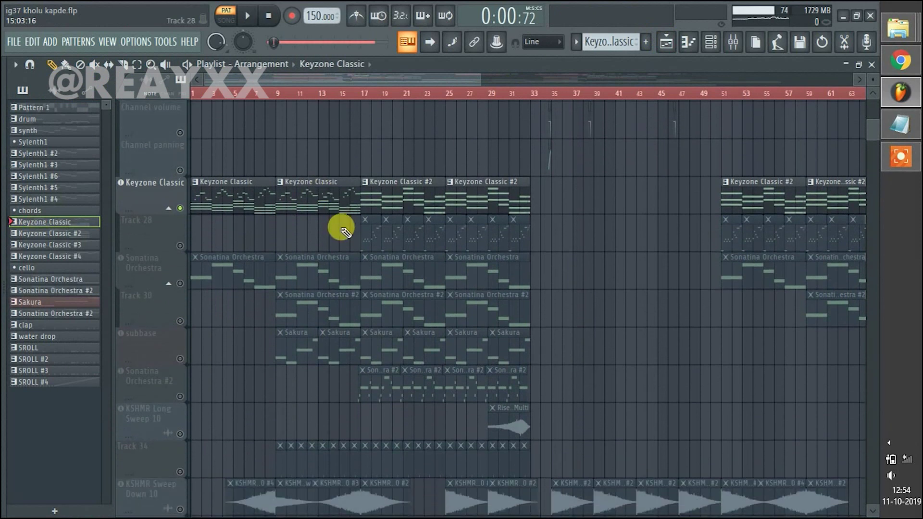
scroll(360, 262, down, 1)
scroll(360, 262, up, 1)
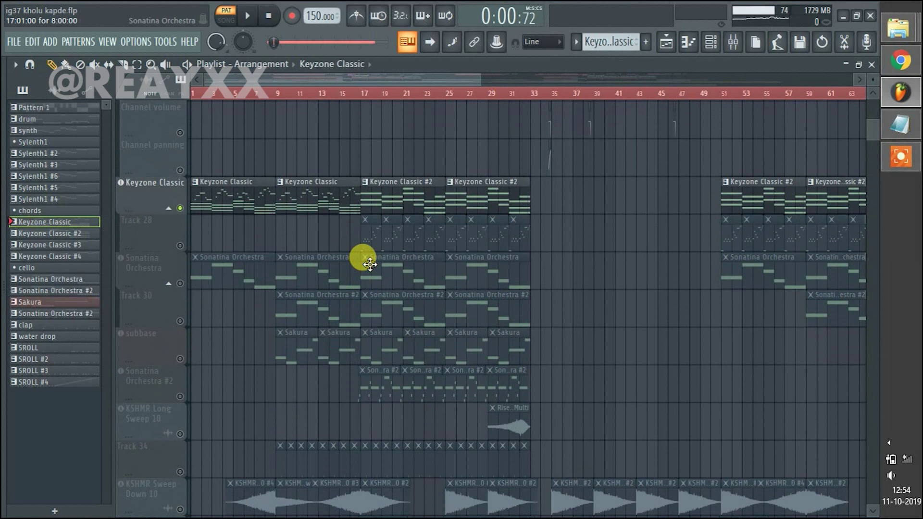
scroll(375, 262, down, 1)
scroll(375, 261, up, 1)
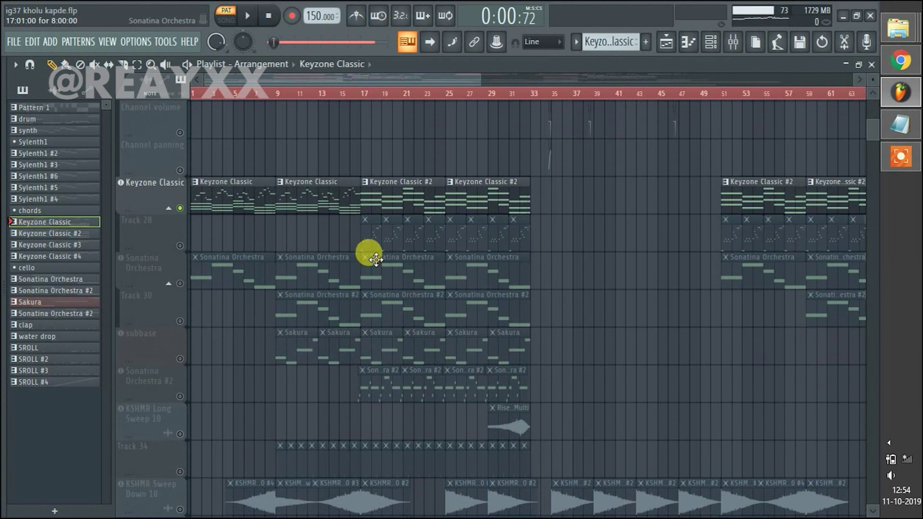
scroll(376, 259, down, 2)
scroll(376, 260, up, 1)
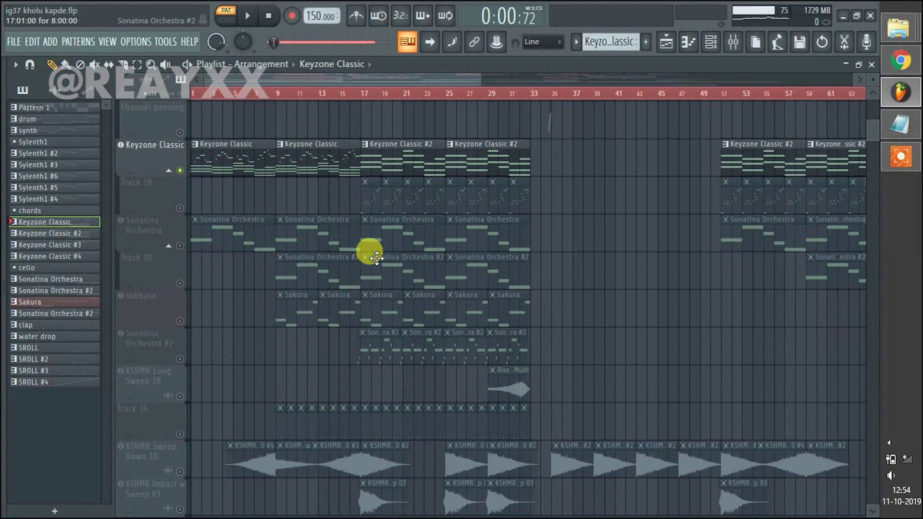
scroll(376, 259, down, 1)
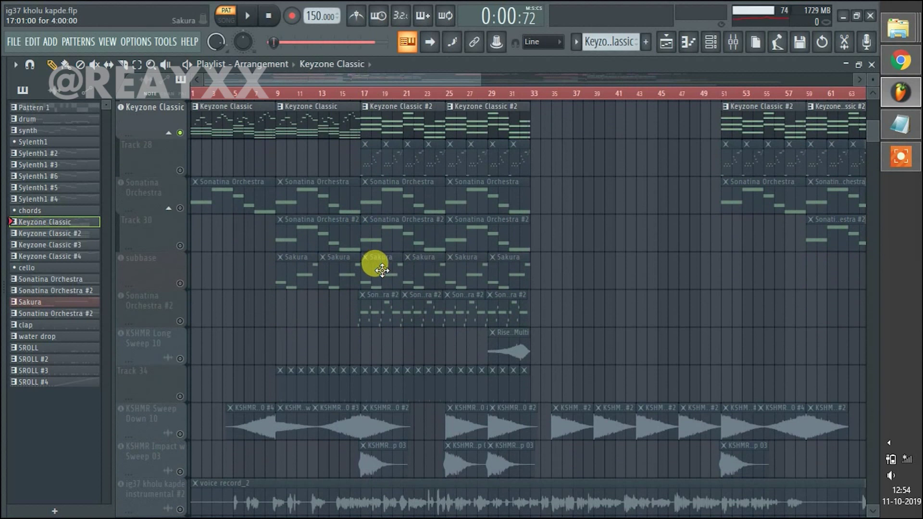
scroll(381, 271, up, 1)
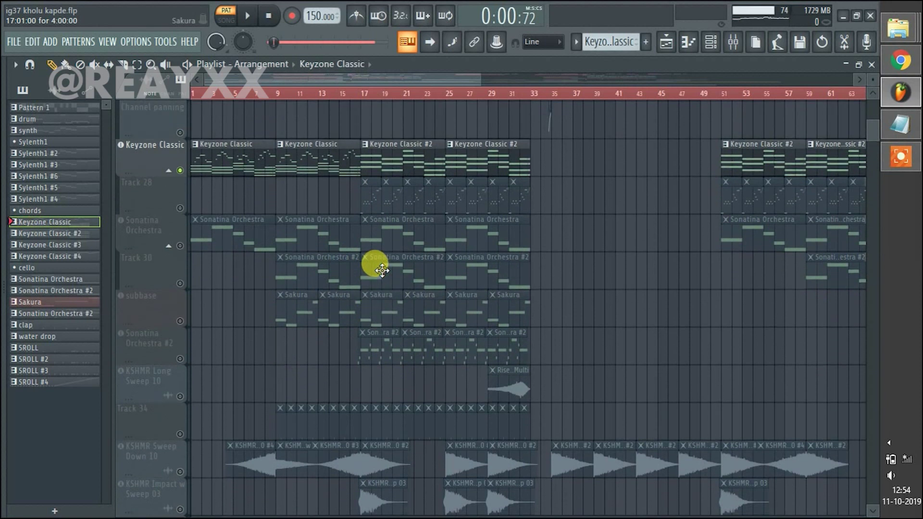
scroll(382, 271, down, 1)
scroll(381, 270, up, 1)
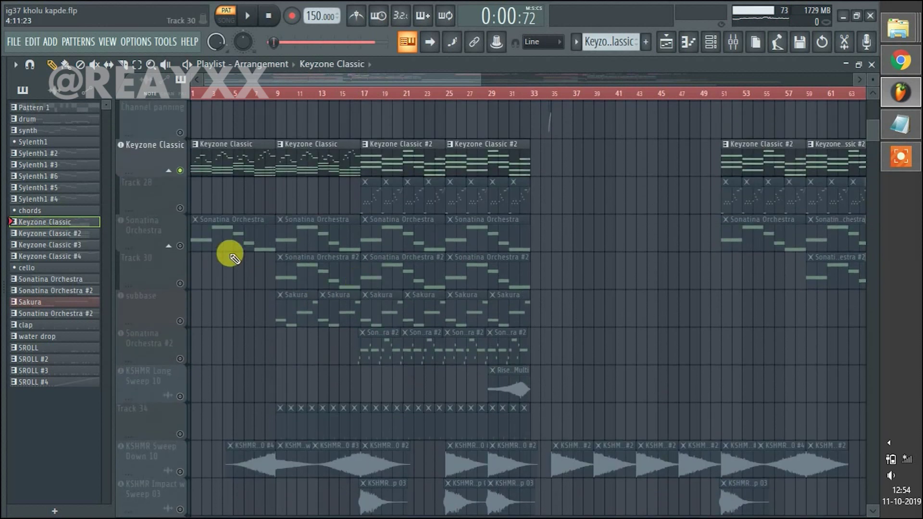
Open the first Sonatina Orchestra pattern and check the instrument and preset its channel uses
scroll(231, 255, up, 1)
scroll(226, 231, up, 1)
scroll(207, 192, down, 1)
double_click(209, 223)
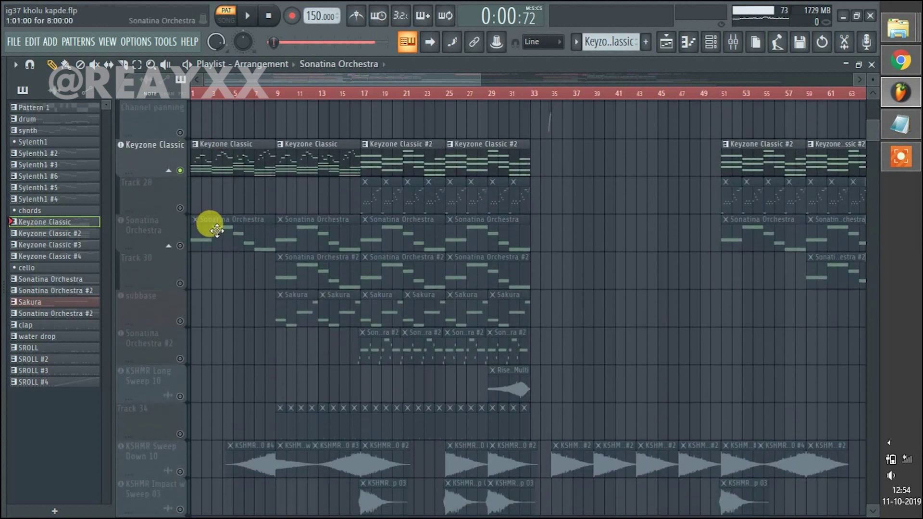
click(712, 42)
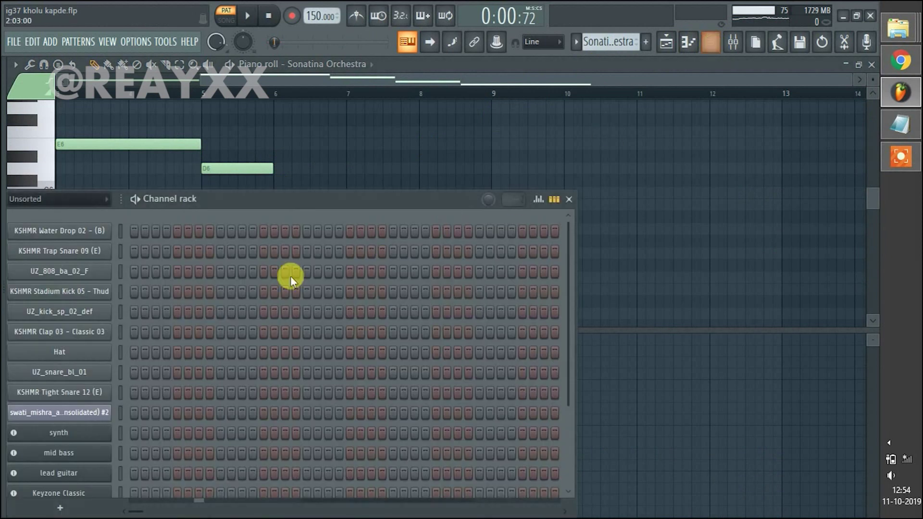
drag(233, 206, 408, 113)
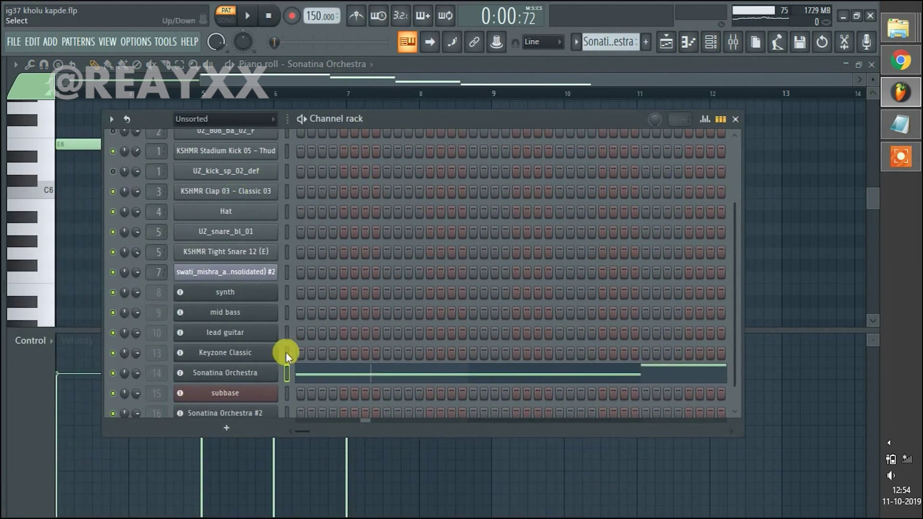
click(236, 372)
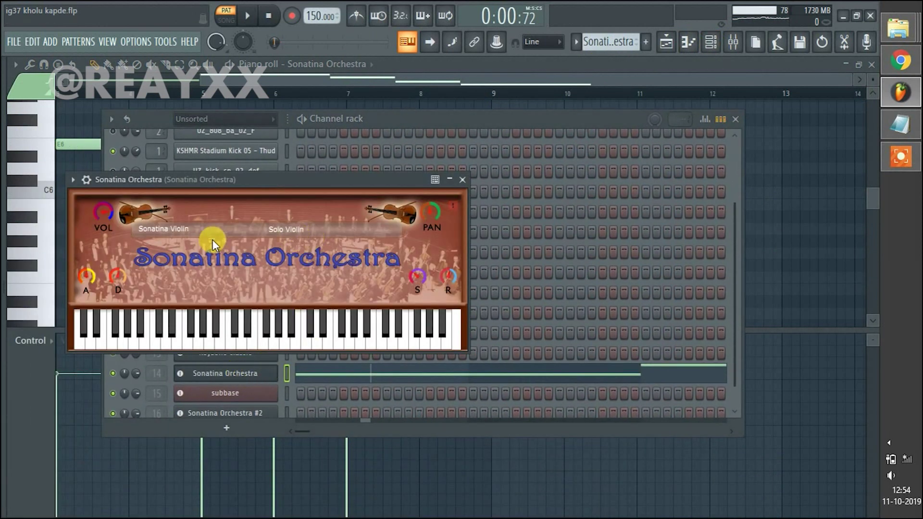
click(463, 181)
Play the Sonatina Orchestra pattern on its own in pattern mode and pause playback
key(space)
click(303, 120)
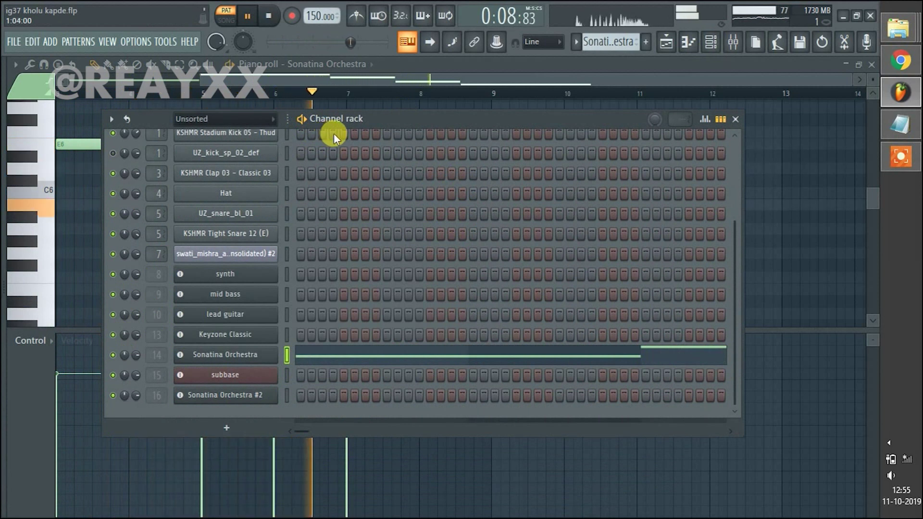
click(302, 118)
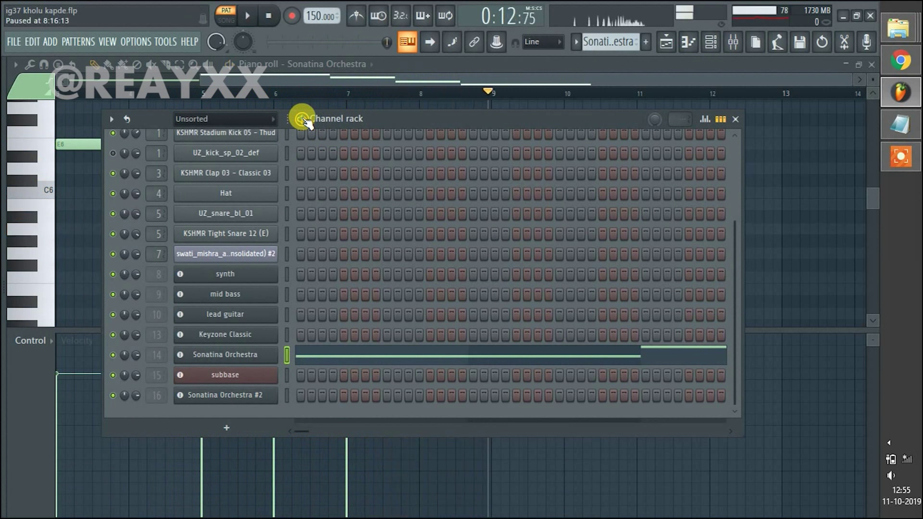
Return to the playlist arrangement and unmute the Sonatina Orchestra track
click(667, 42)
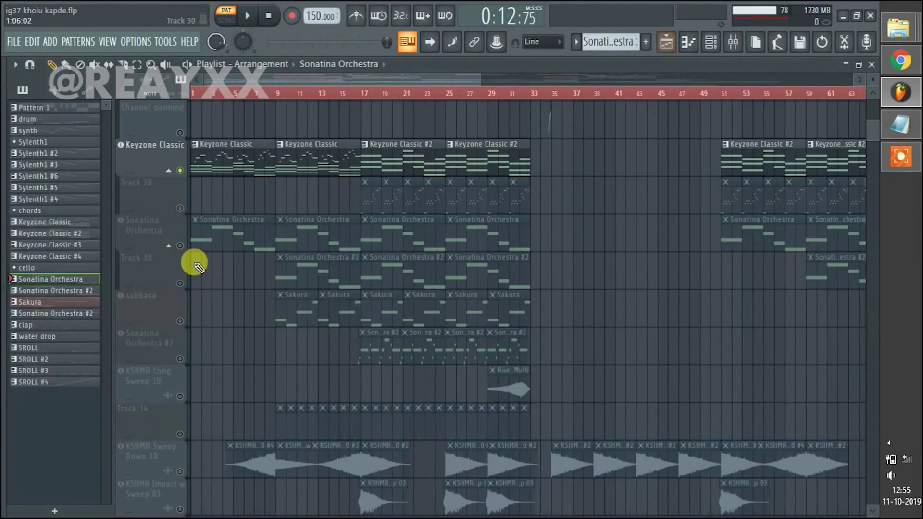
scroll(193, 262, down, 1)
click(182, 210)
scroll(198, 238, up, 1)
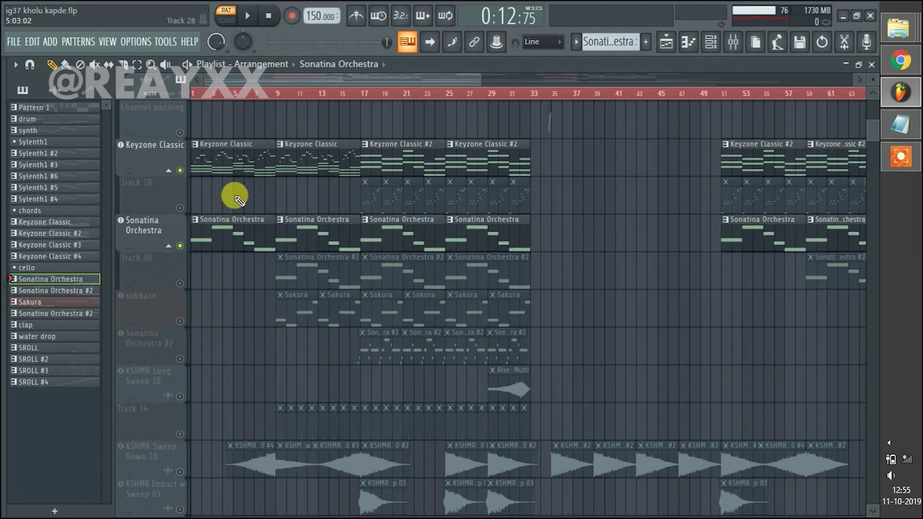
Play the arrangement from bar 1 in song mode with Keyzone Classic and Sonatina Orchestra together, and pause playback
scroll(235, 196, down, 1)
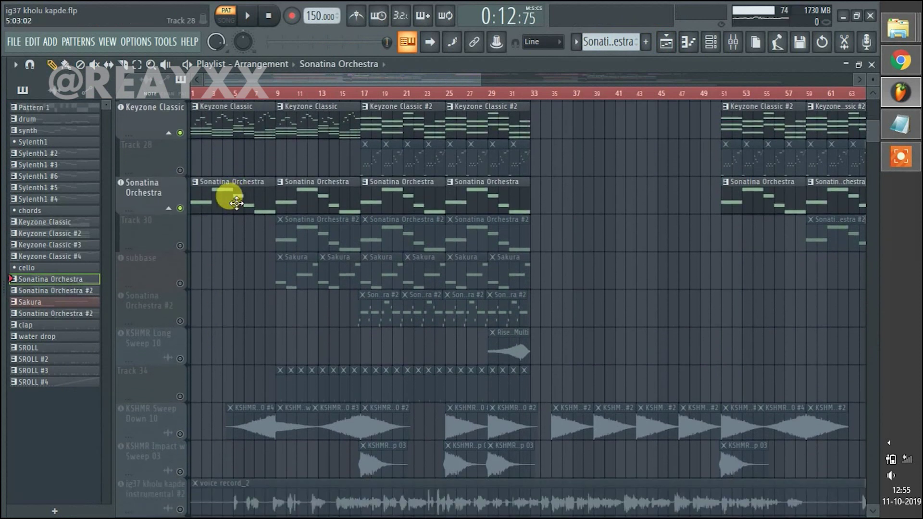
scroll(245, 238, up, 1)
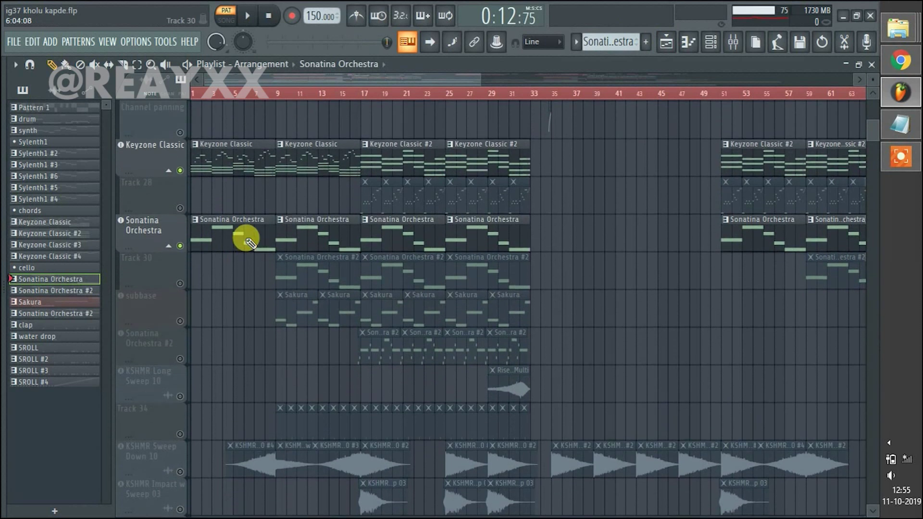
scroll(262, 307, up, 1)
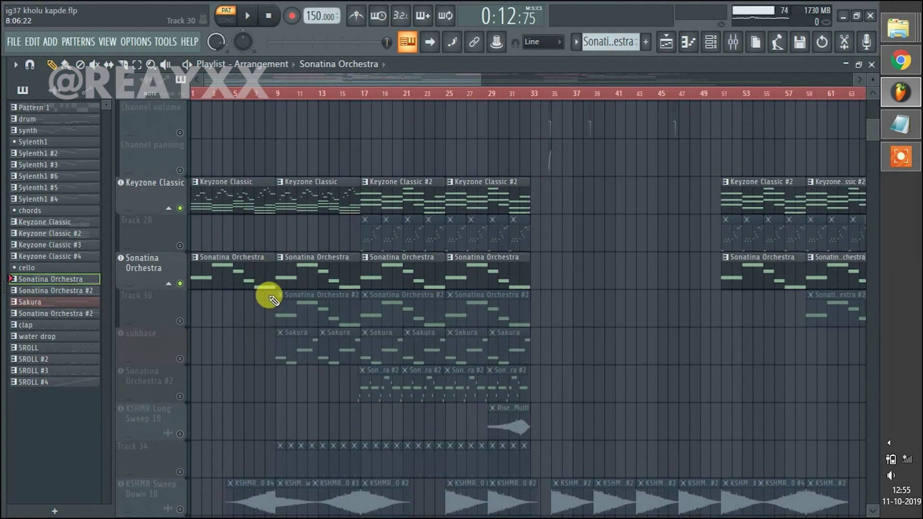
scroll(270, 303, up, 1)
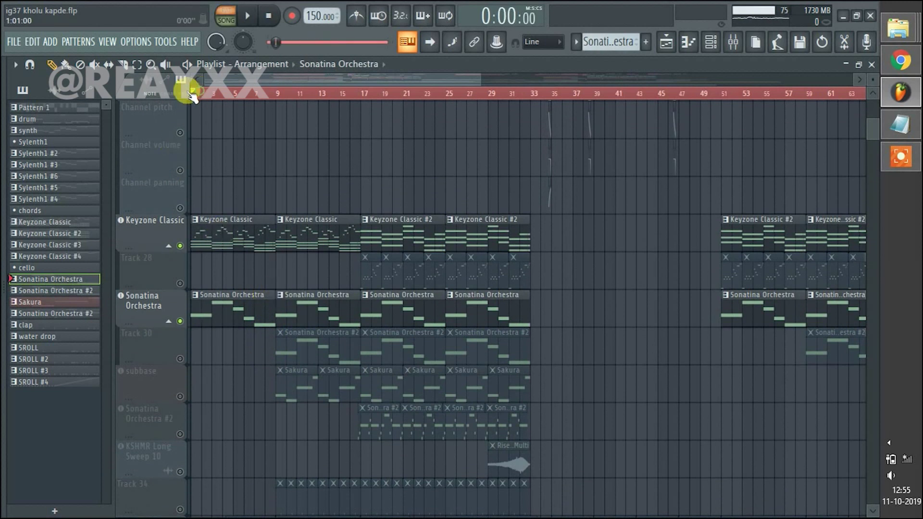
scroll(255, 291, down, 2)
click(247, 17)
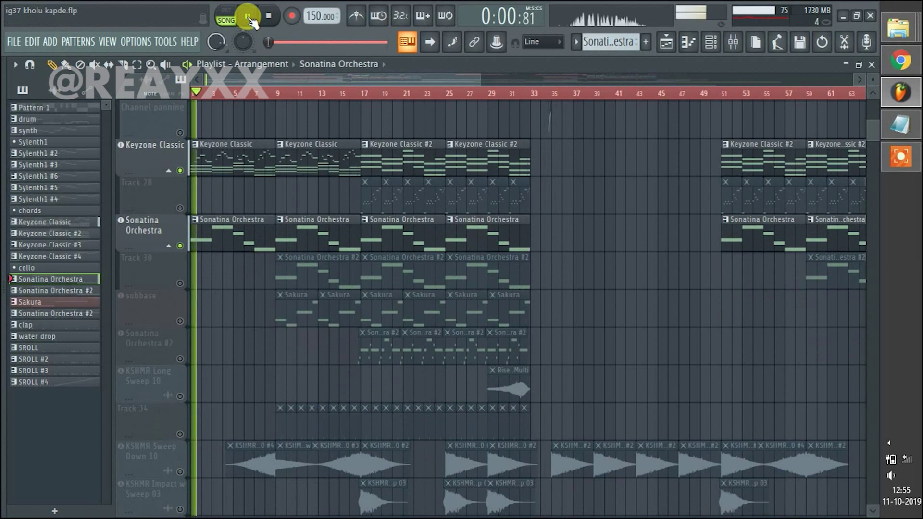
scroll(264, 354, up, 3)
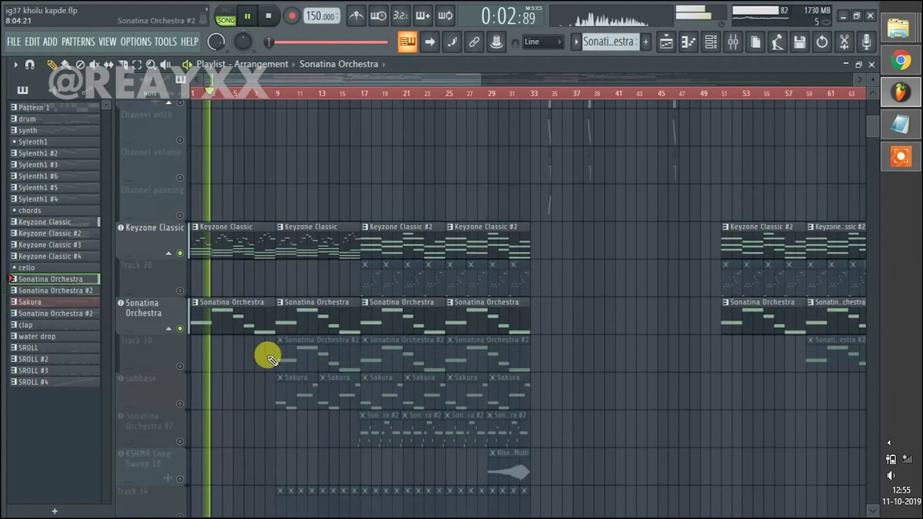
scroll(291, 365, up, 1)
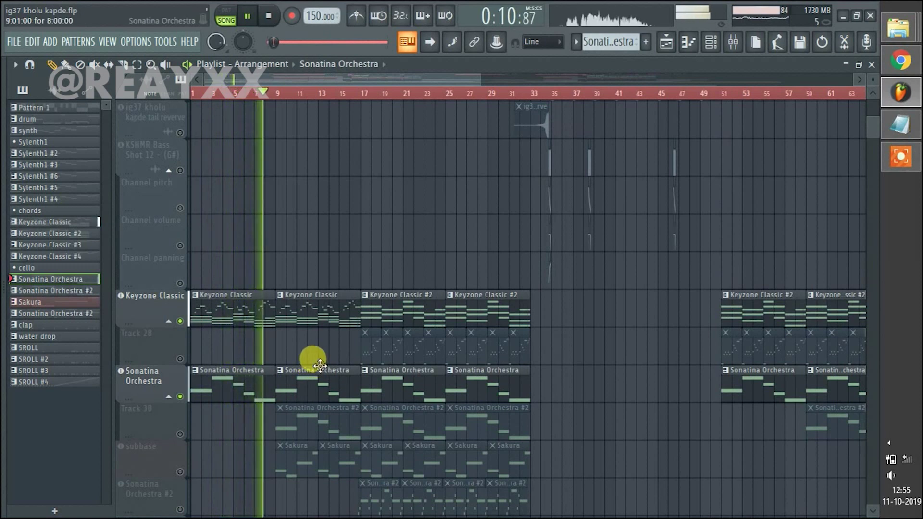
scroll(332, 337, up, 2)
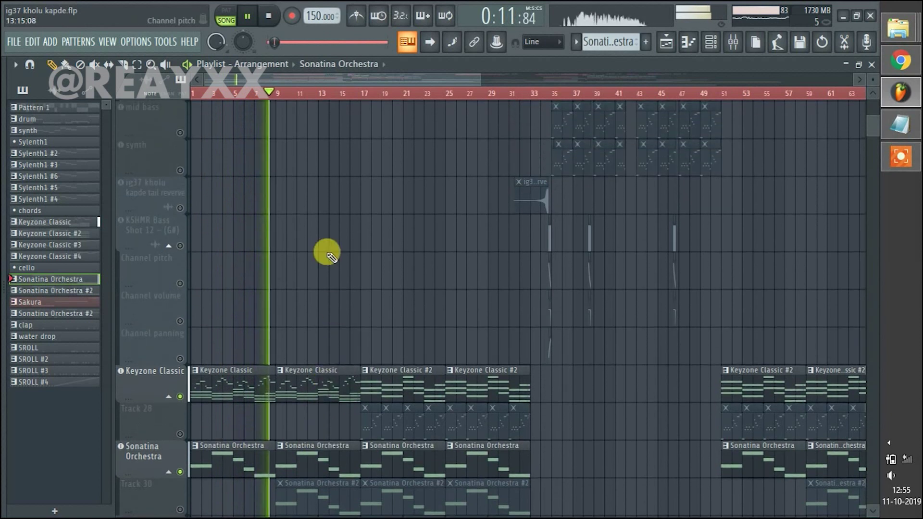
click(247, 17)
Unmute the vocal audio track directly beneath Track 1 in the playlist
scroll(298, 289, down, 5)
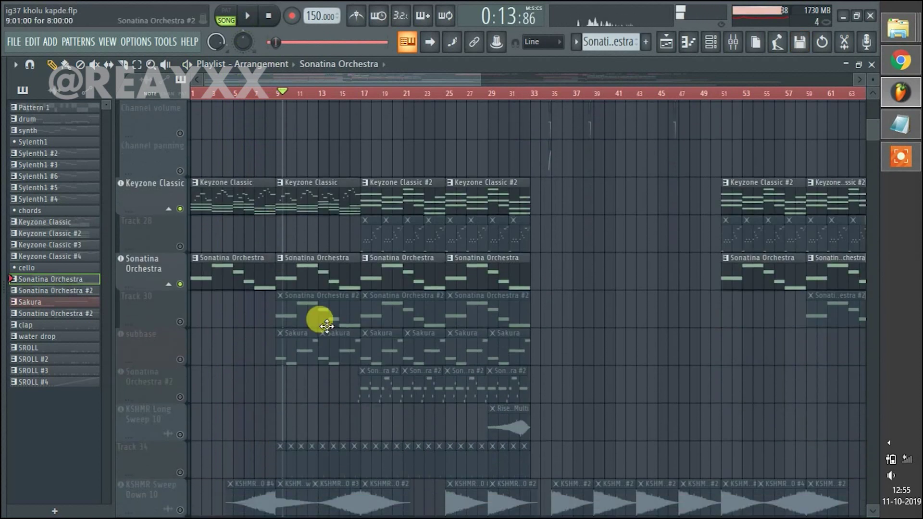
scroll(303, 331, up, 5)
scroll(212, 392, up, 7)
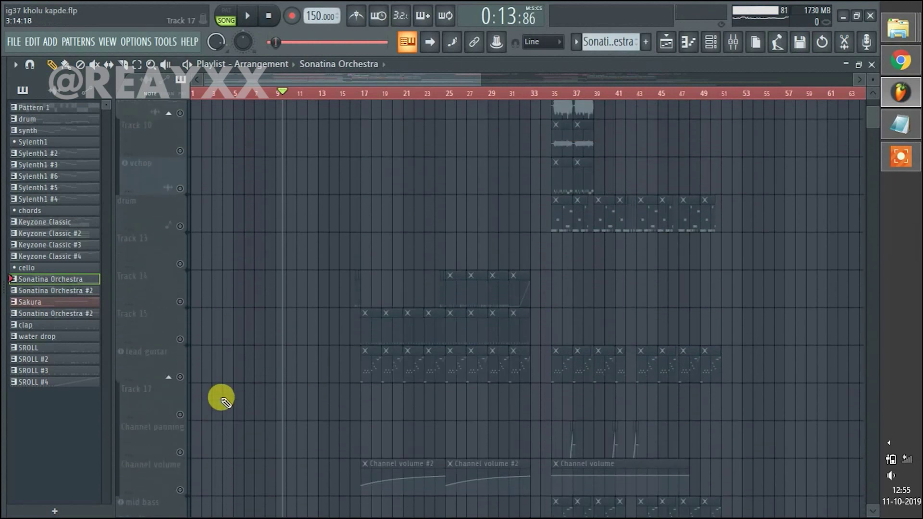
scroll(226, 402, down, 10)
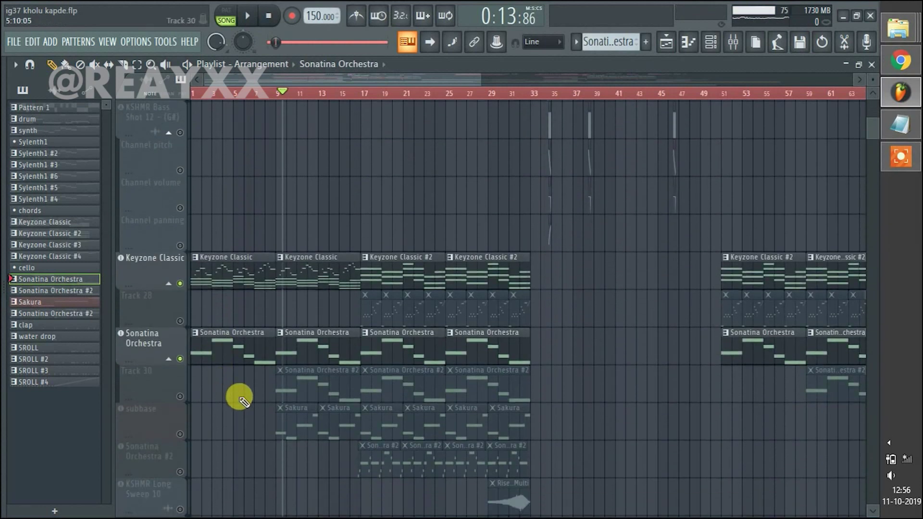
scroll(230, 328, up, 20)
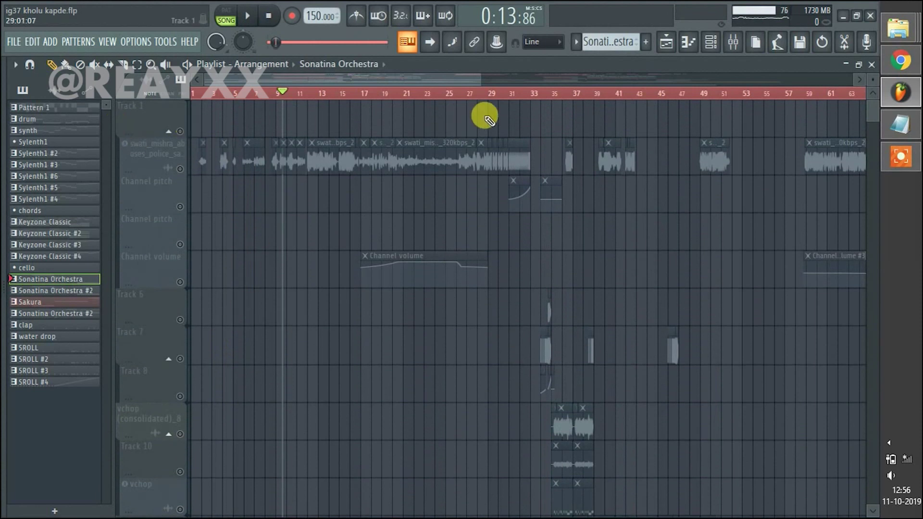
click(180, 171)
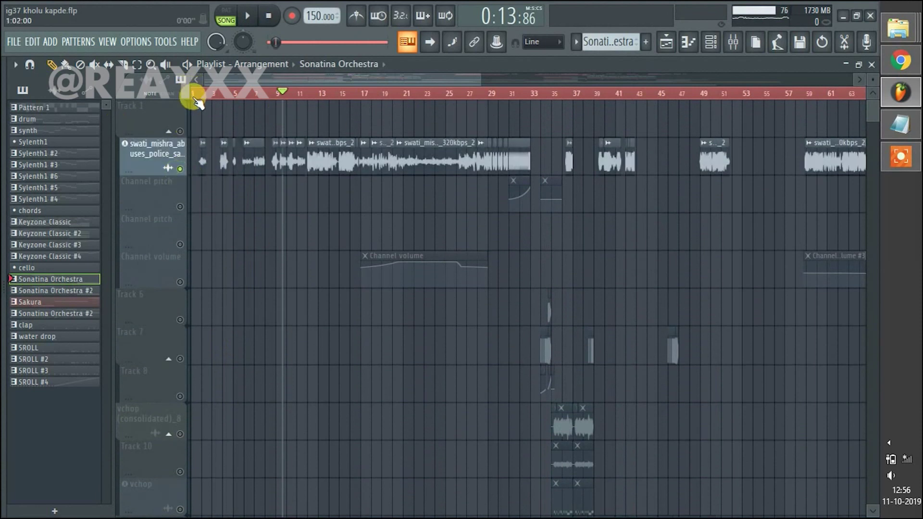
Play the arrangement from bar 1 to hear the vocal clips over Keyzone Classic and Sonatina Orchestra, and pause playback
scroll(197, 99, up, 5)
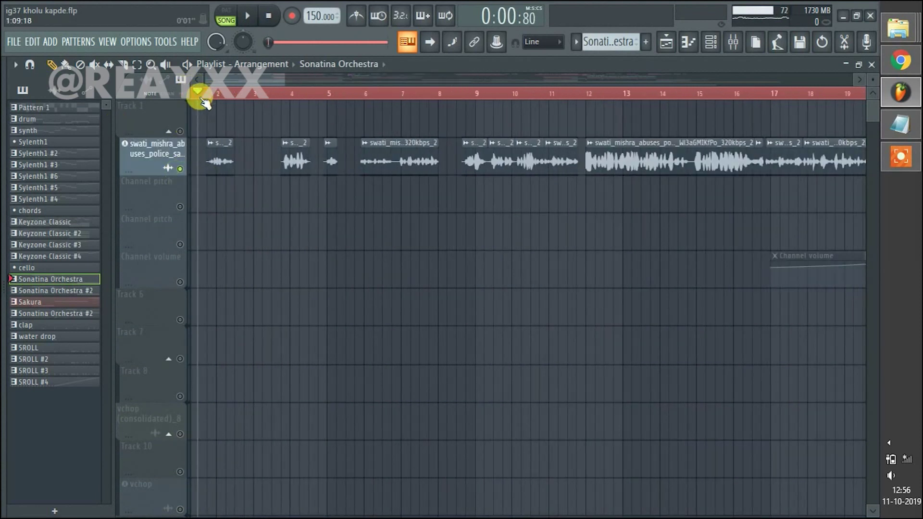
scroll(200, 99, down, 3)
scroll(208, 110, down, 1)
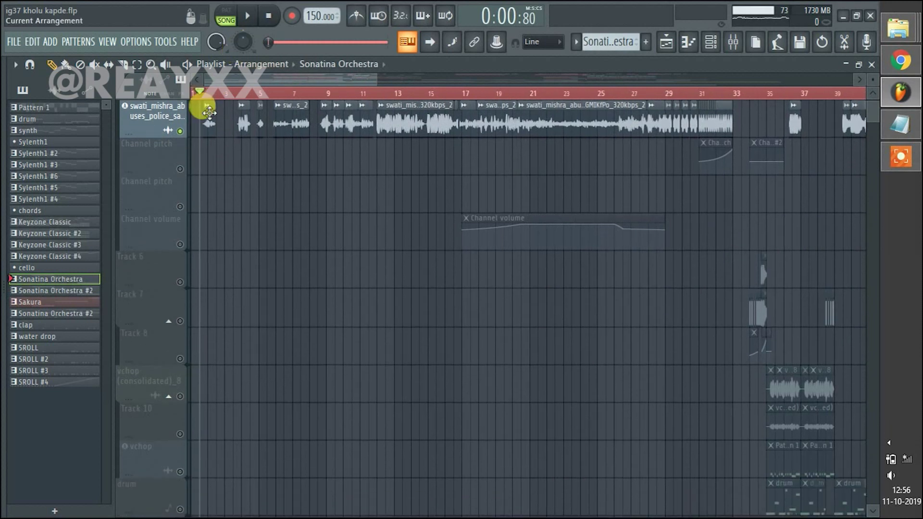
scroll(209, 113, up, 1)
click(248, 16)
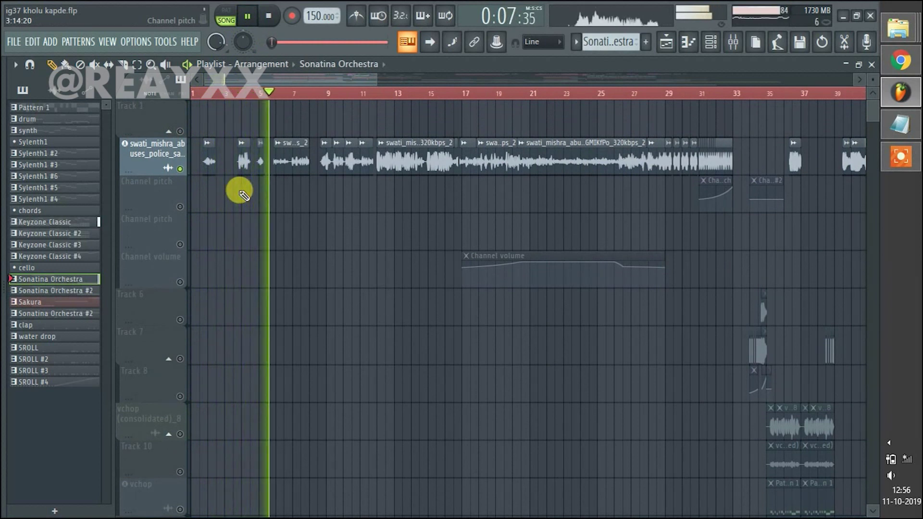
click(248, 19)
Go back to the Keyzone Classic and Sonatina Orchestra tracks in the arrangement
scroll(292, 196, down, 7)
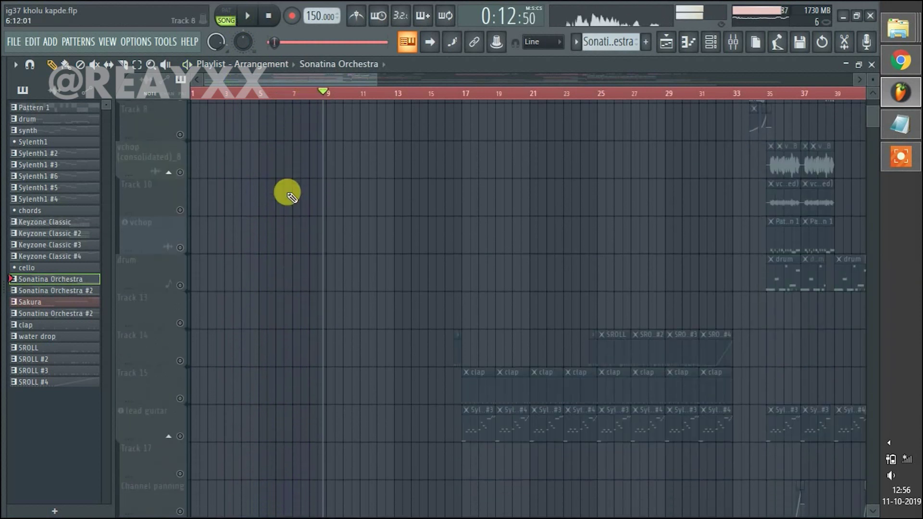
scroll(287, 192, down, 12)
scroll(281, 192, up, 4)
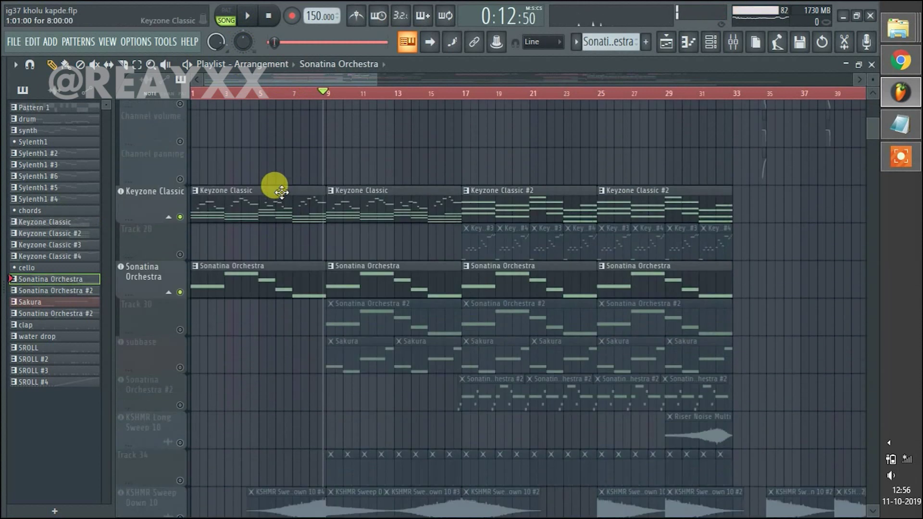
Unmute Track 30, which holds the Sonatina Orchestra #2 clips beneath the Sonatina Orchestra track
scroll(282, 192, up, 15)
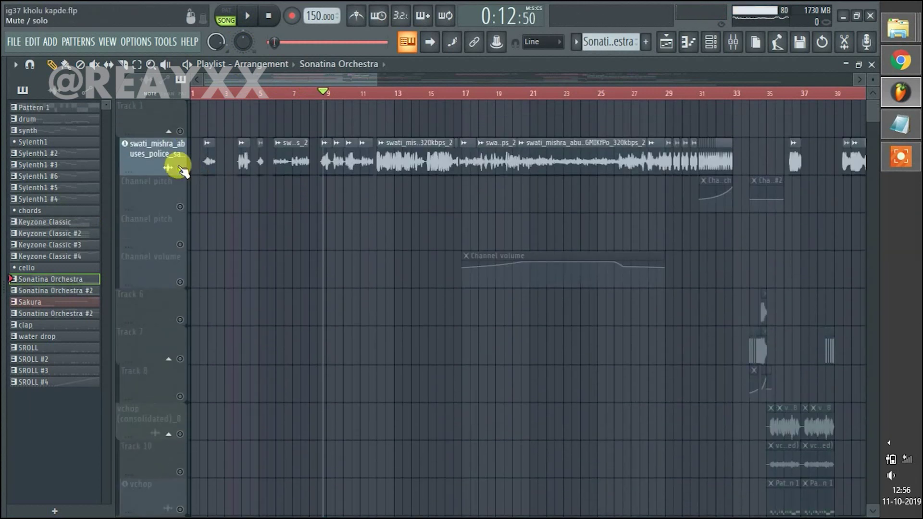
scroll(286, 252, down, 20)
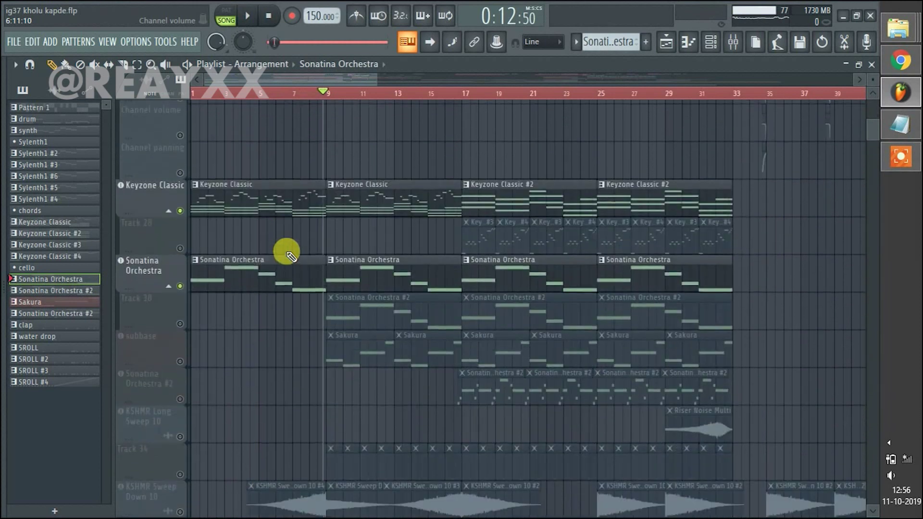
scroll(290, 255, down, 4)
click(180, 245)
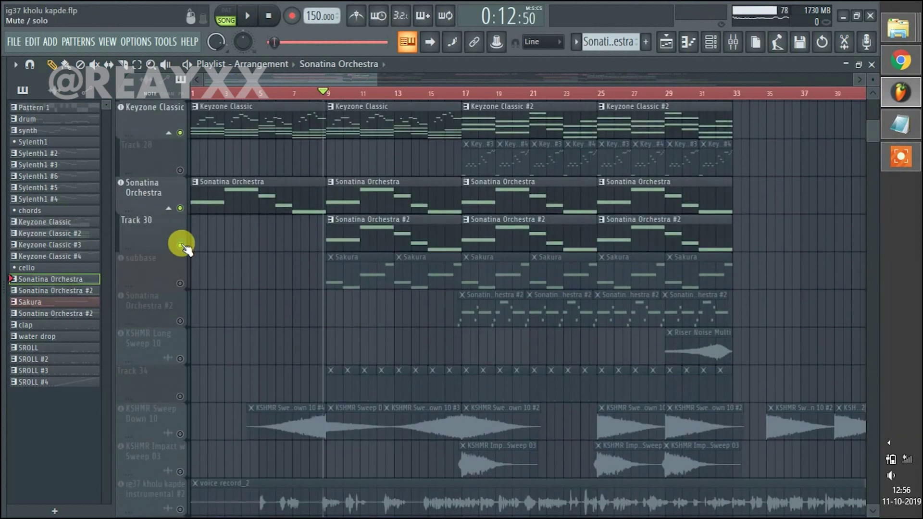
Open the Sonatina Orchestra piano roll and the channel rack, play the Sonatina Orchestra #2 pattern on its own, and stop playback
scroll(336, 275, down, 2)
scroll(308, 144, up, 2)
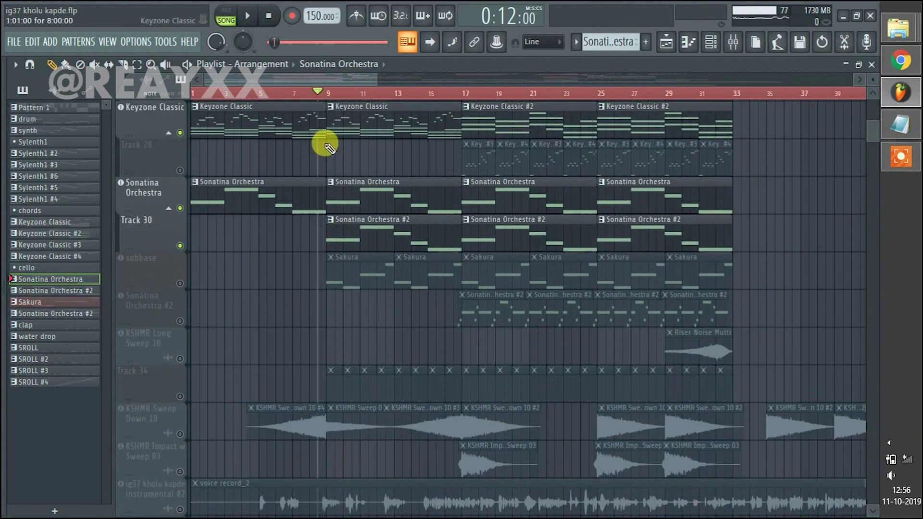
scroll(331, 163, up, 3)
scroll(365, 305, down, 1)
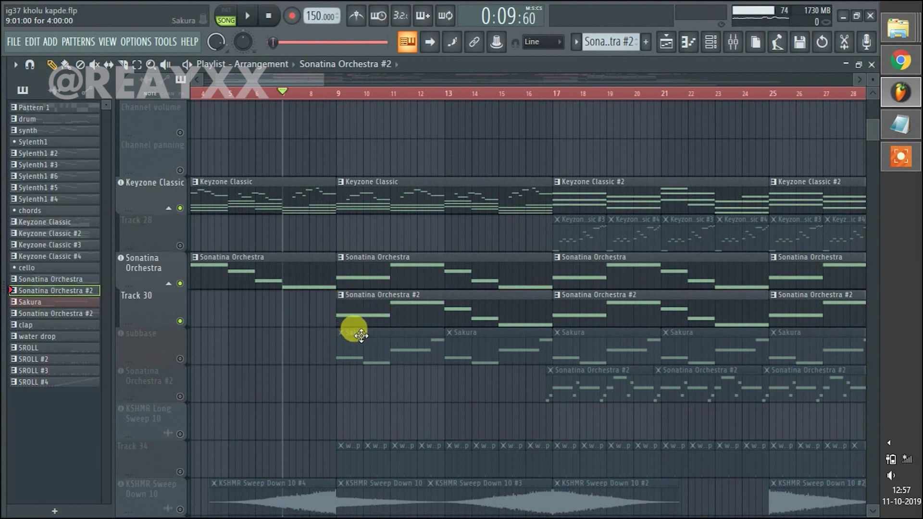
scroll(361, 336, down, 1)
double_click(392, 280)
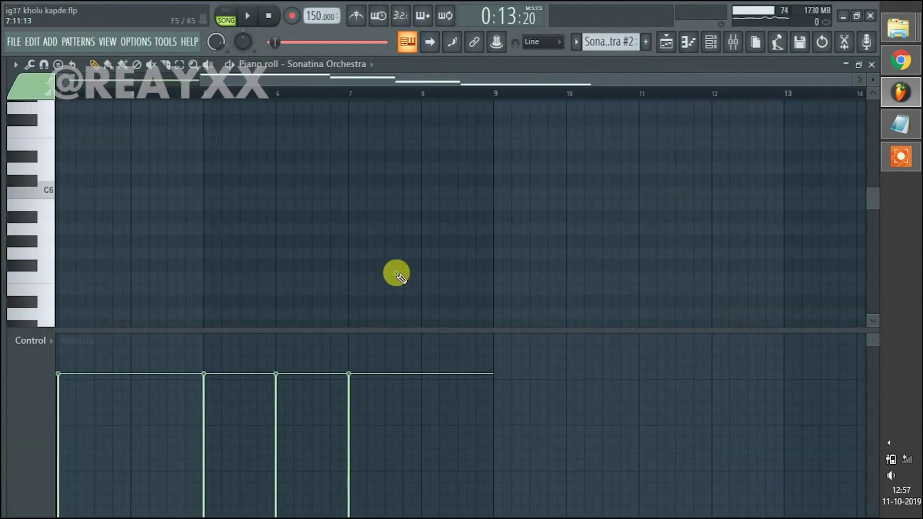
click(711, 42)
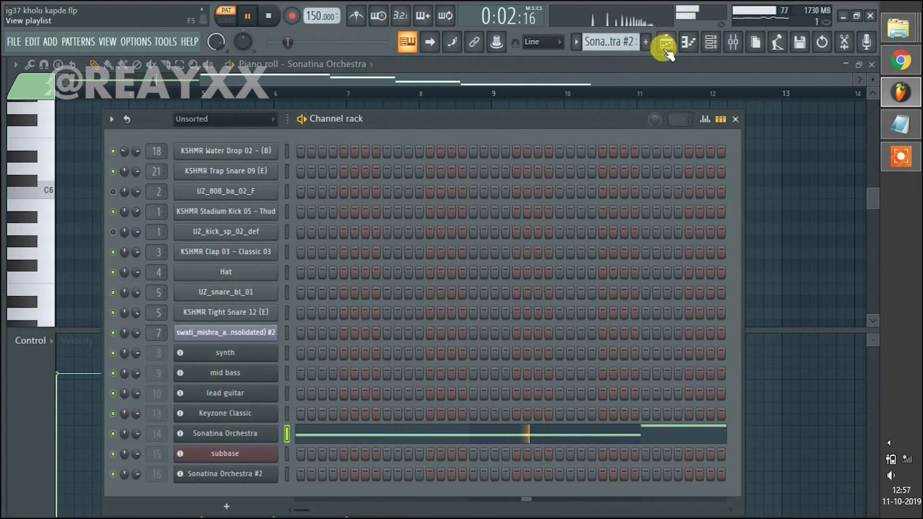
click(275, 20)
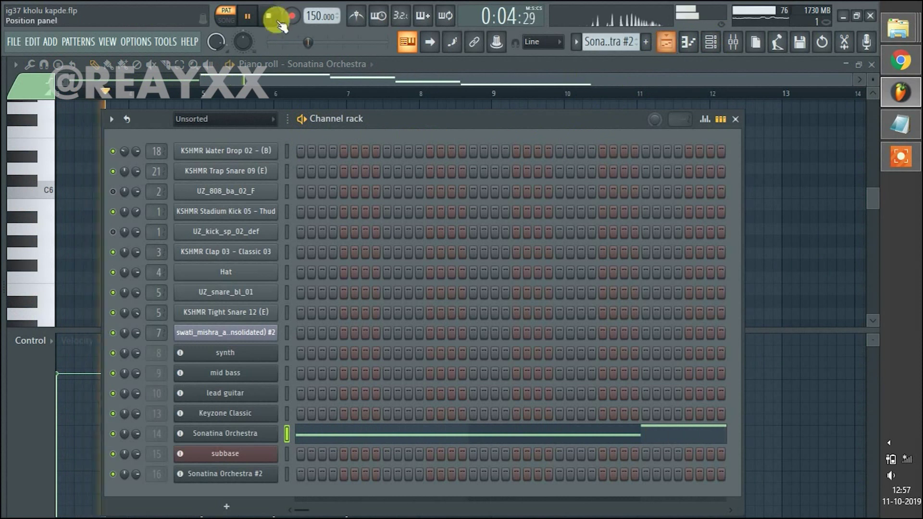
Return to the arrangement, play it in song mode across bar 9 to hear Track 30 over the previous layers, and pause
click(661, 50)
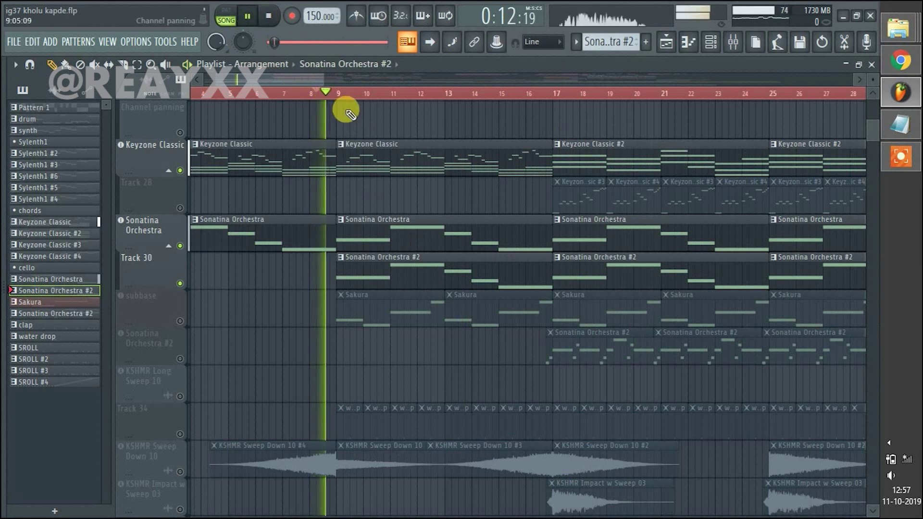
scroll(388, 105, down, 6)
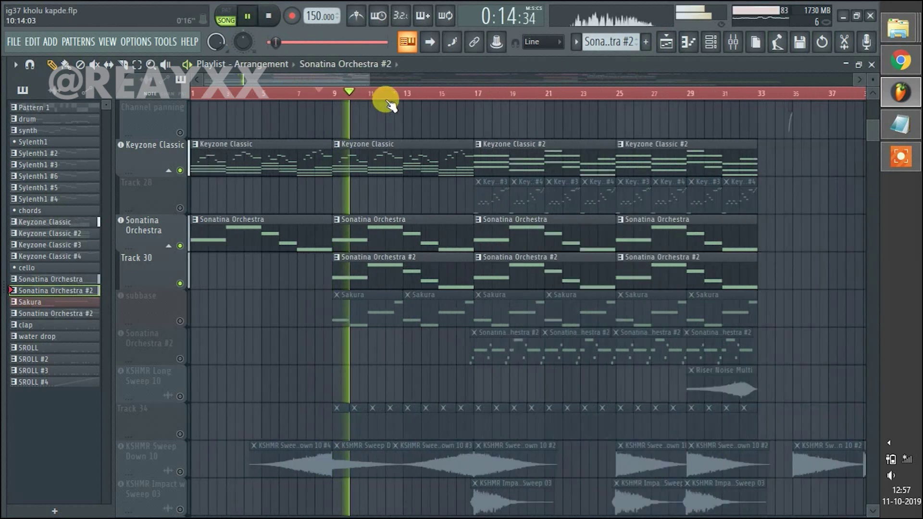
scroll(353, 217, down, 1)
scroll(343, 305, up, 2)
scroll(341, 305, down, 1)
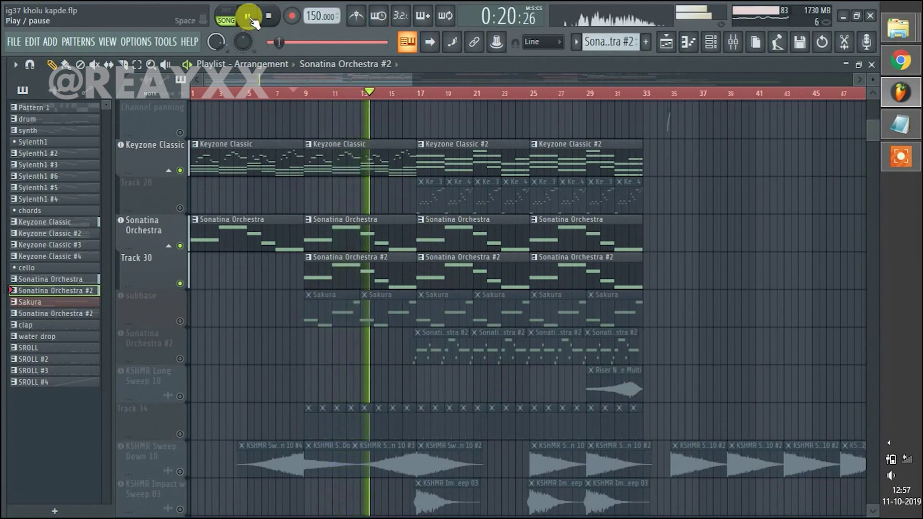
click(251, 20)
Inspect the Sonatina Orchestra mixer insert and its Fruity Reeverb 2 effect, and return to the playlist
key(F9)
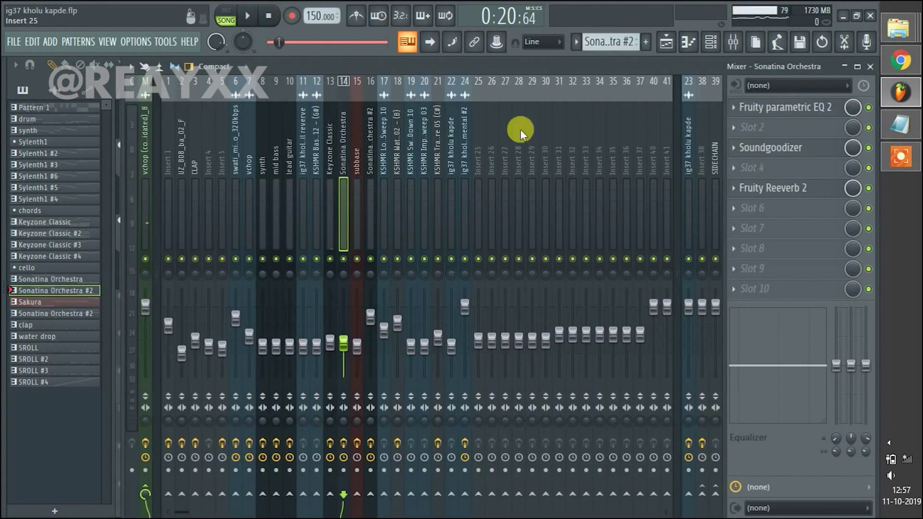
click(794, 188)
key(Escape)
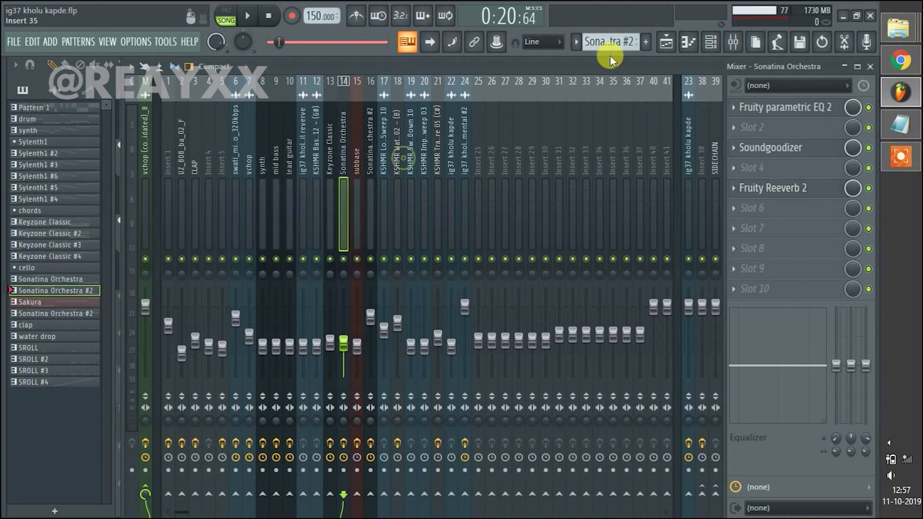
click(662, 49)
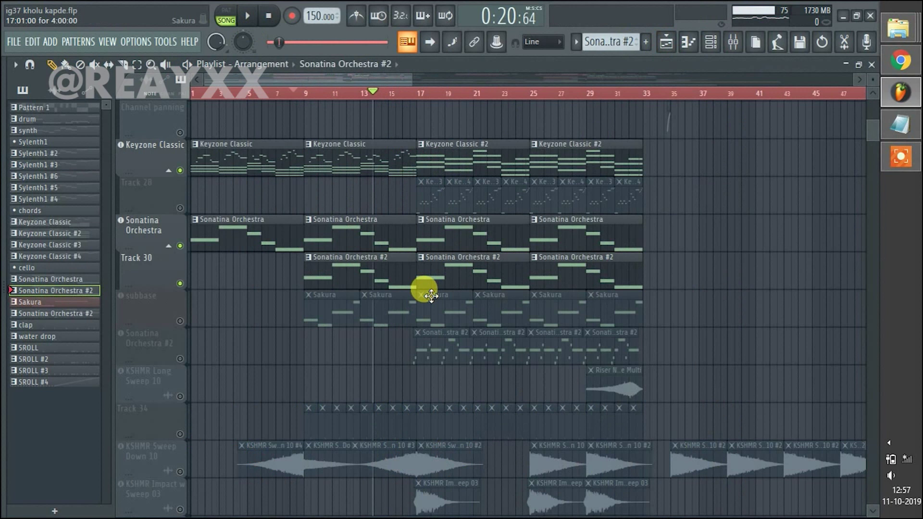
Unmute the subbase track containing the Sakura clips
scroll(295, 264, up, 6)
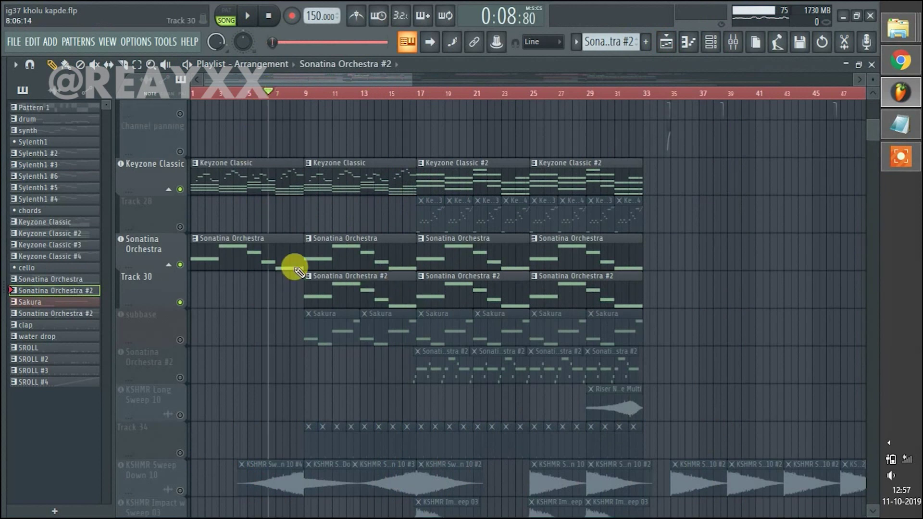
scroll(293, 284, down, 7)
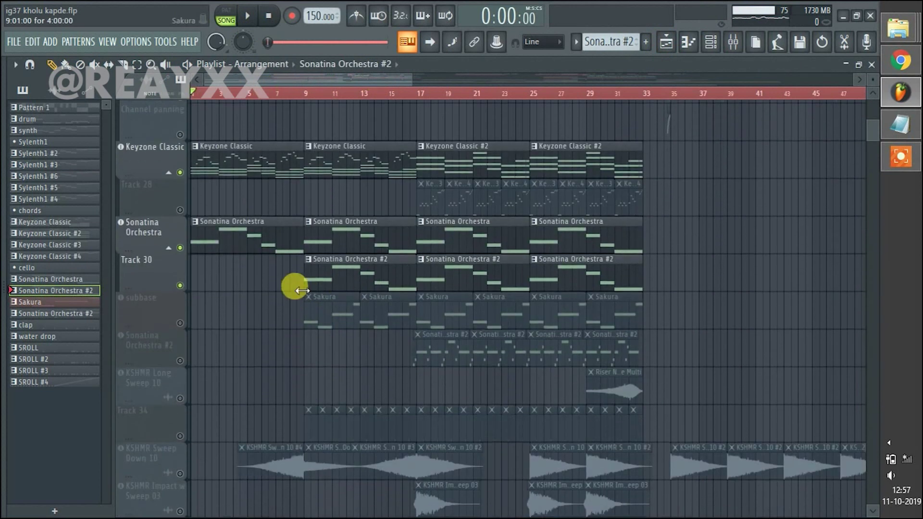
click(179, 284)
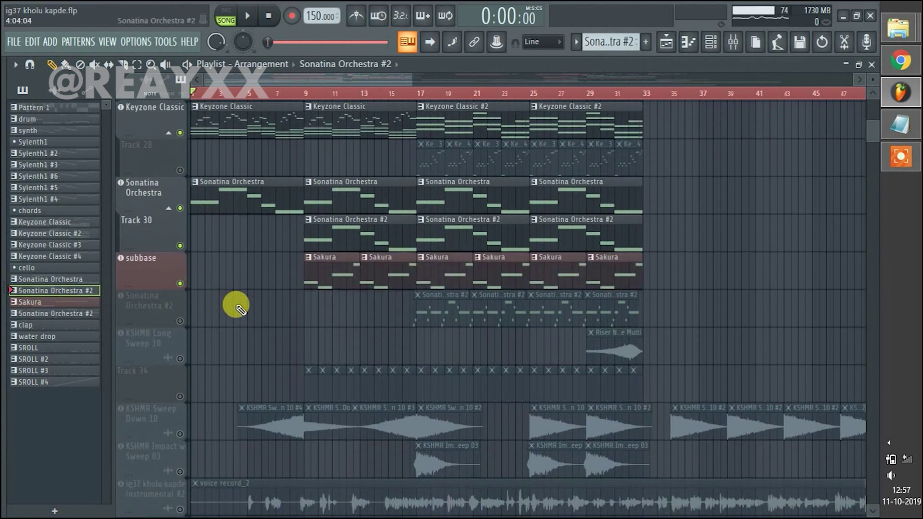
Play the arrangement from around bar 8 to hear the subbase with Keyzone Classic and both Sonatina Orchestra tracks, and pause playback
scroll(404, 319, up, 2)
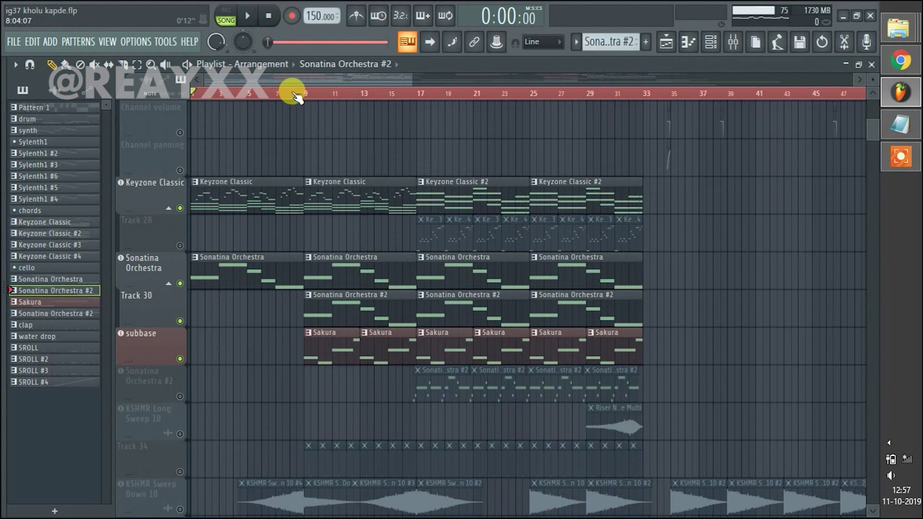
key(space)
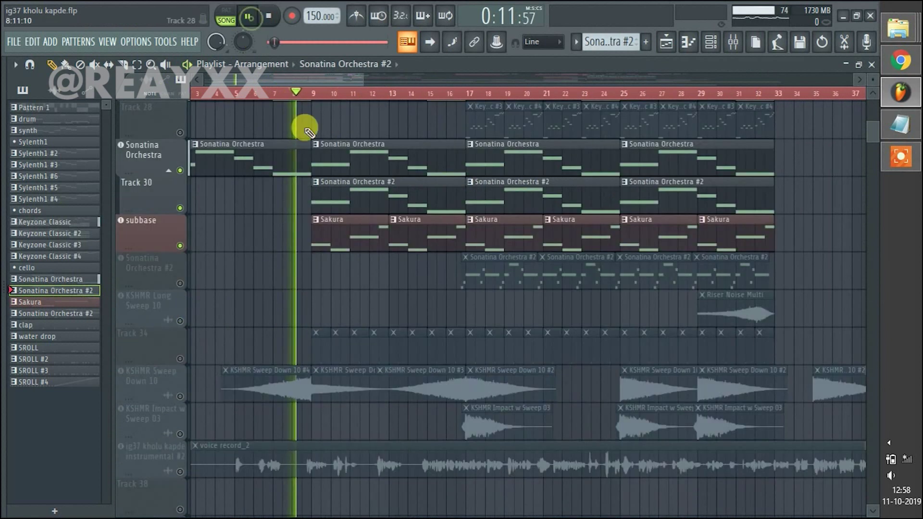
scroll(331, 137, up, 8)
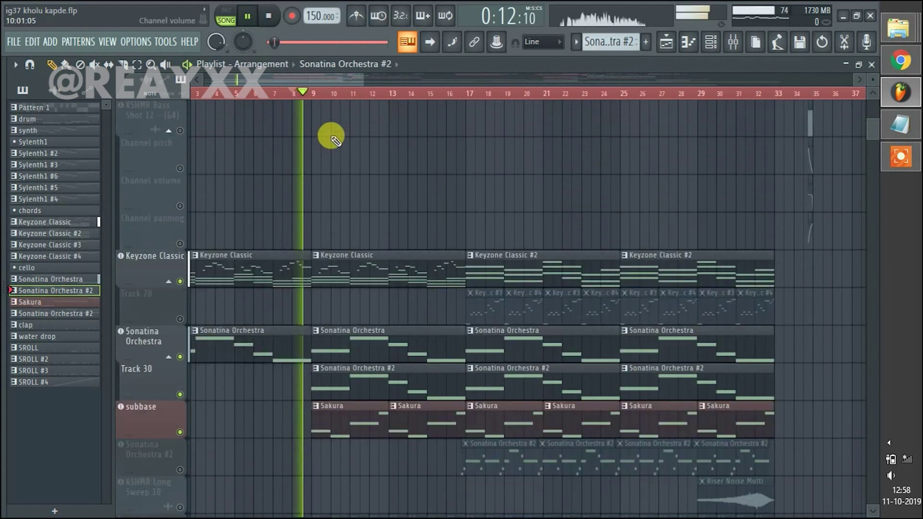
scroll(343, 141, down, 1)
scroll(558, 181, down, 7)
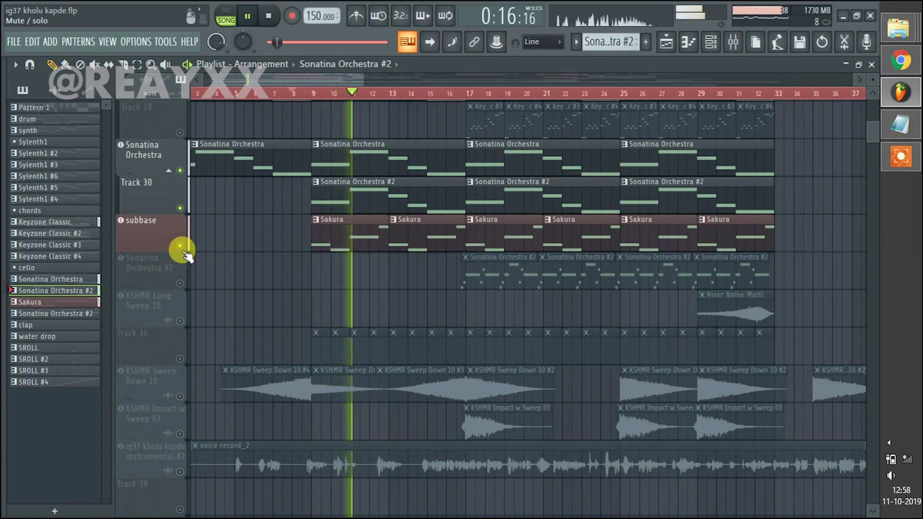
scroll(181, 247, down, 1)
scroll(360, 244, up, 4)
scroll(361, 253, down, 4)
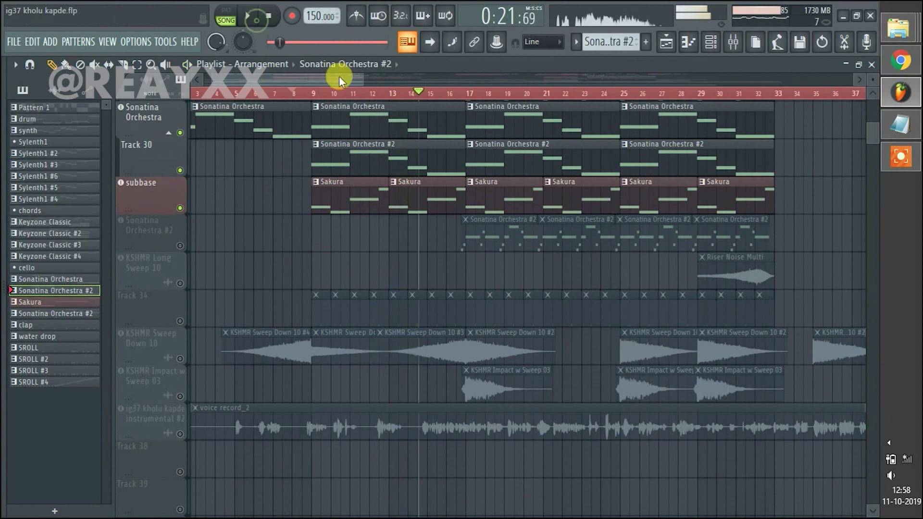
Solo the subbase track, open its Sakura pattern in the piano roll, and play the pattern on its own
scroll(332, 93, up, 3)
right_click(180, 208)
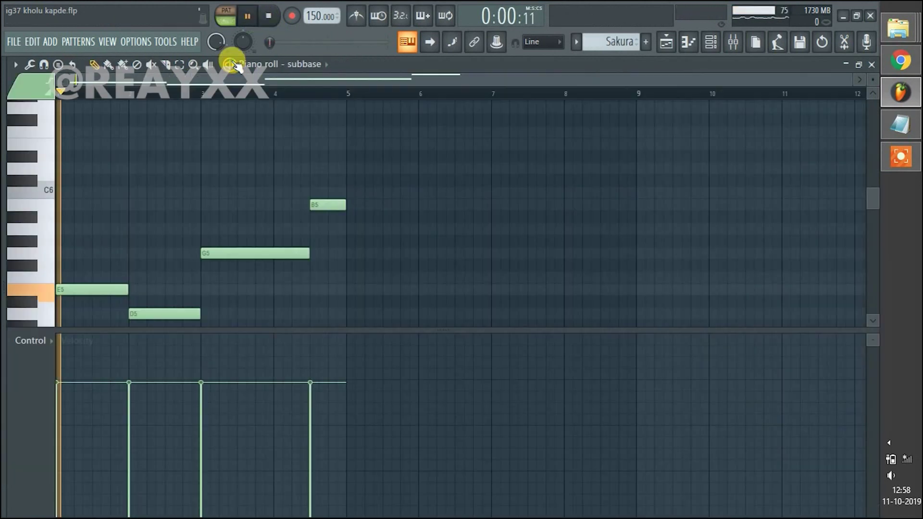
scroll(226, 155, down, 3)
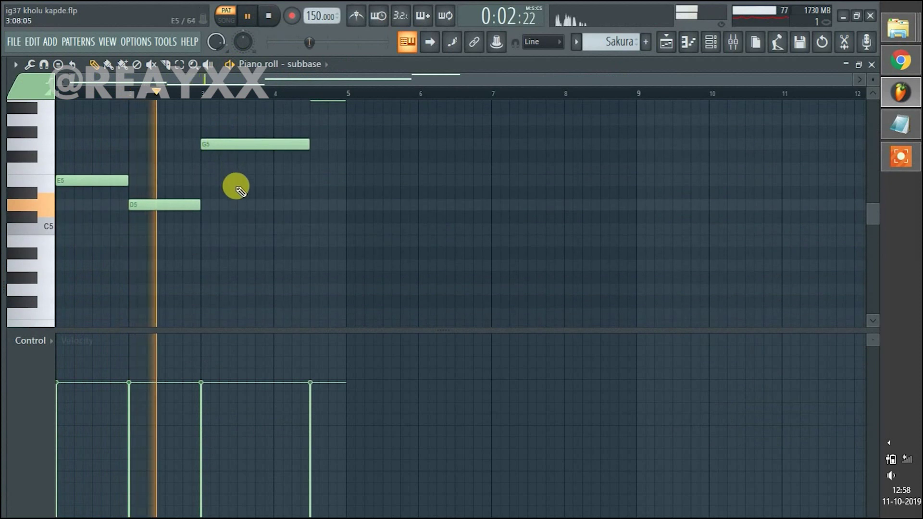
scroll(237, 186, up, 3)
scroll(335, 217, down, 1)
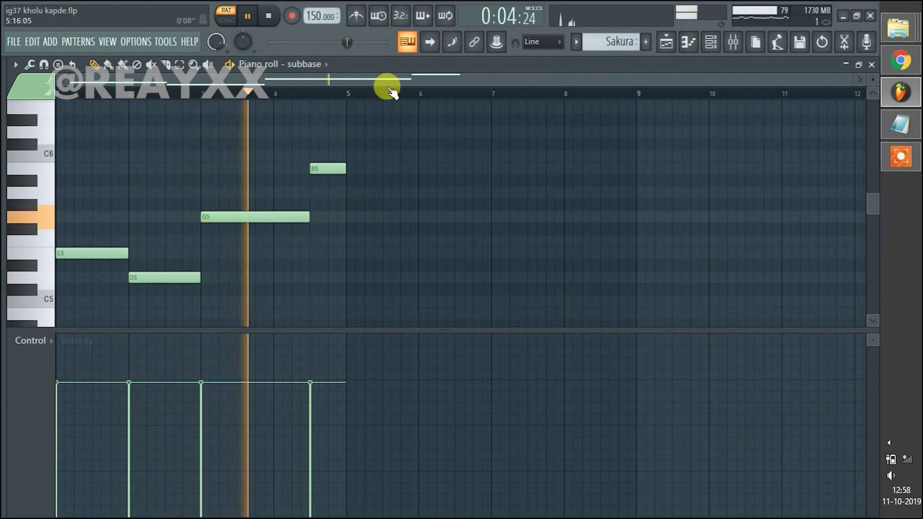
click(254, 18)
Return to the playlist and unmute Track 34 with the water drop clips
click(687, 48)
click(180, 284)
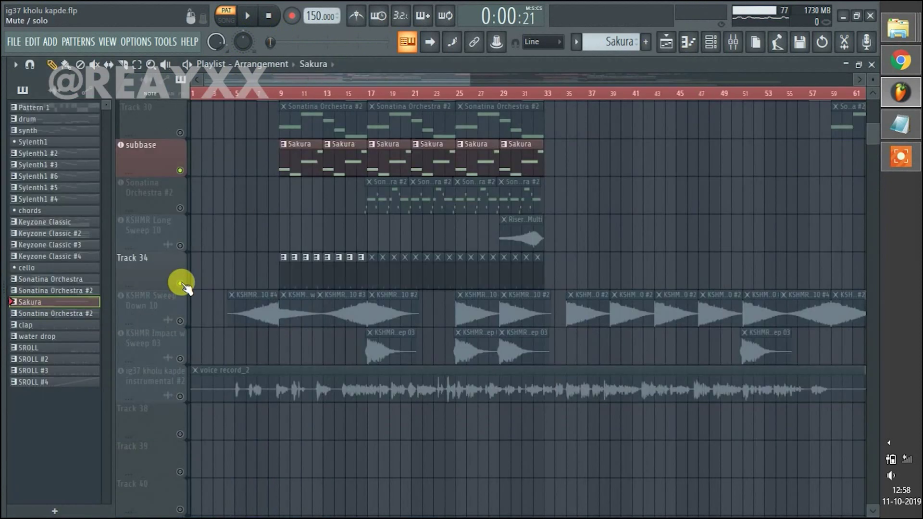
scroll(247, 216, up, 5)
scroll(254, 221, down, 5)
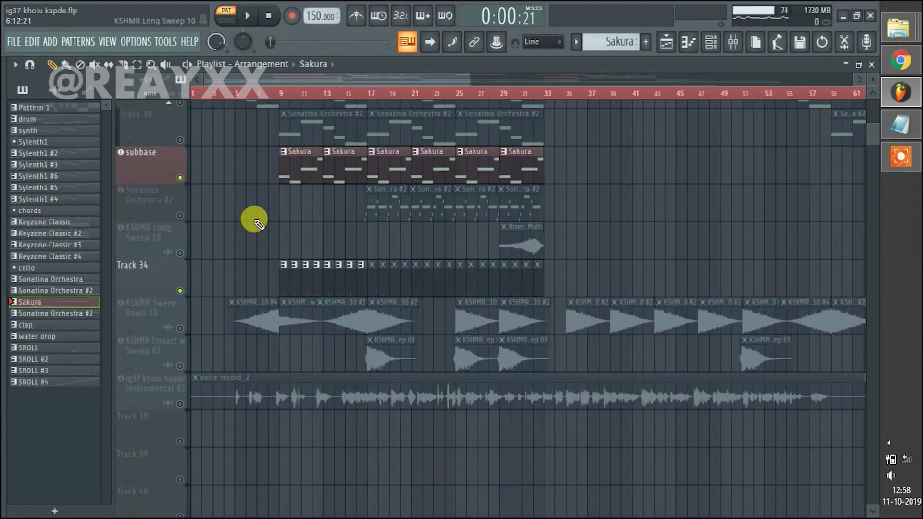
Open the water drop pattern from bar 9 and inspect its KSHMR Water Drop 02 channel settings from the channel rack
scroll(278, 89, up, 4)
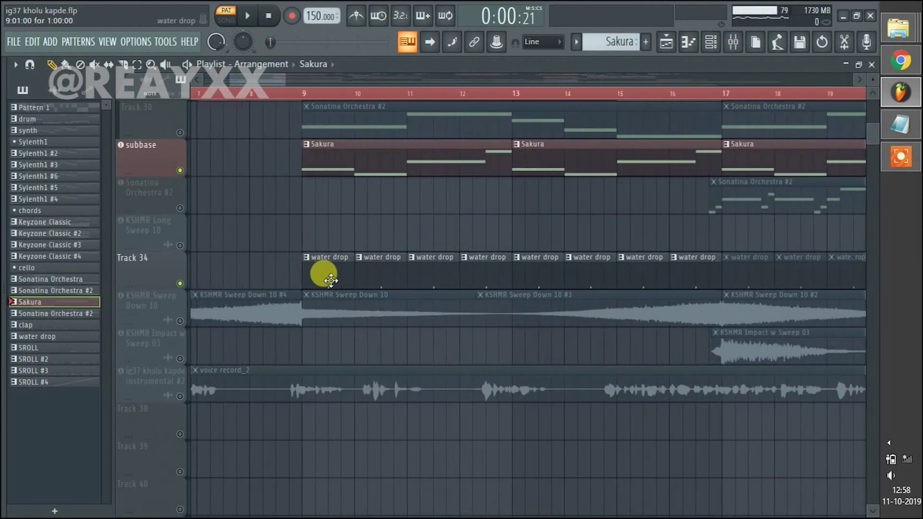
double_click(331, 280)
click(709, 43)
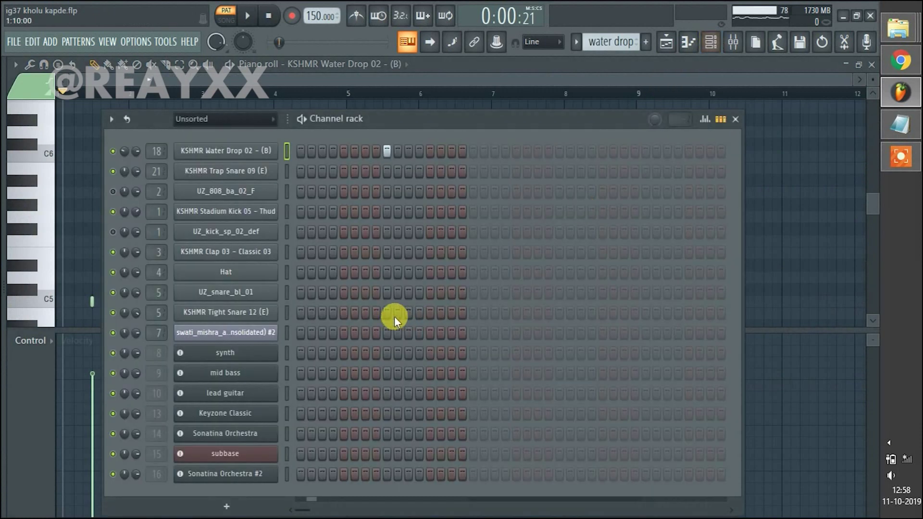
click(246, 152)
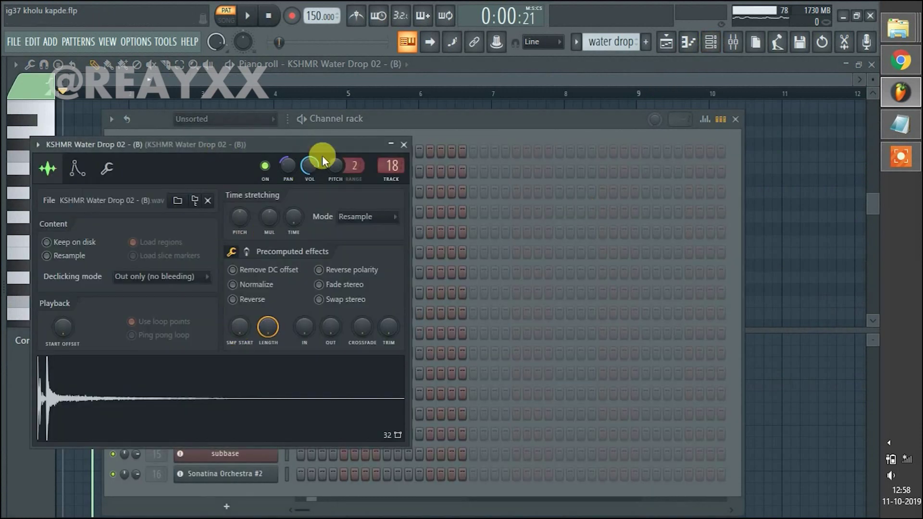
drag(291, 144, 421, 90)
Return to the playlist and unmute Track 30, Sonatina Orchestra and Keyzone Classic alongside the subbase and water drop tracks
key(F5)
scroll(211, 287, up, 1)
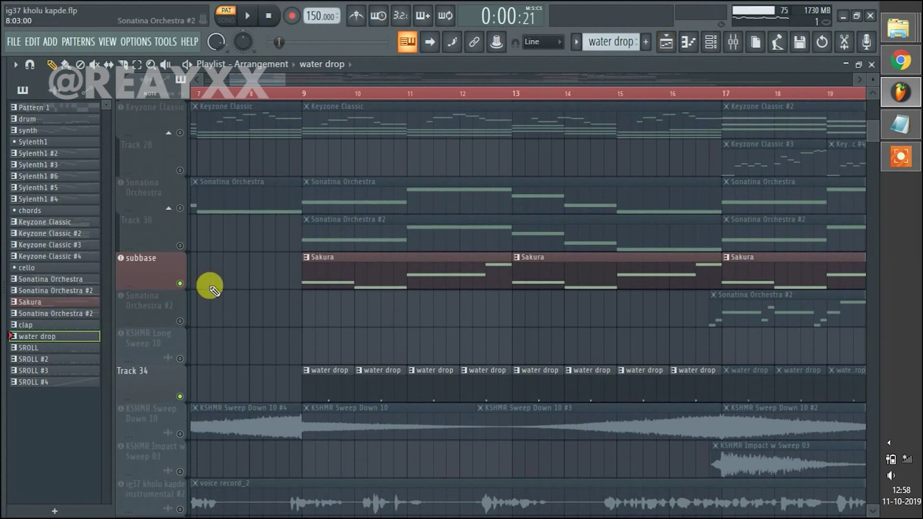
scroll(188, 304, up, 3)
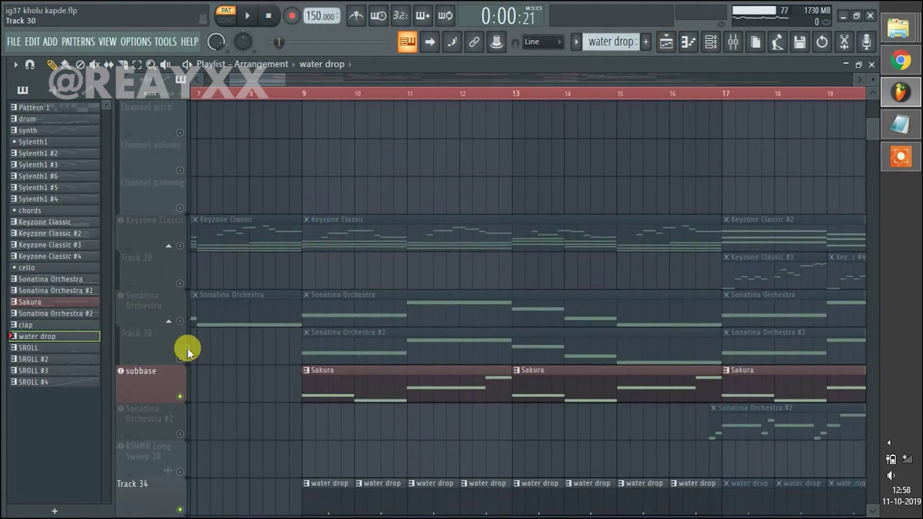
click(181, 359)
click(180, 321)
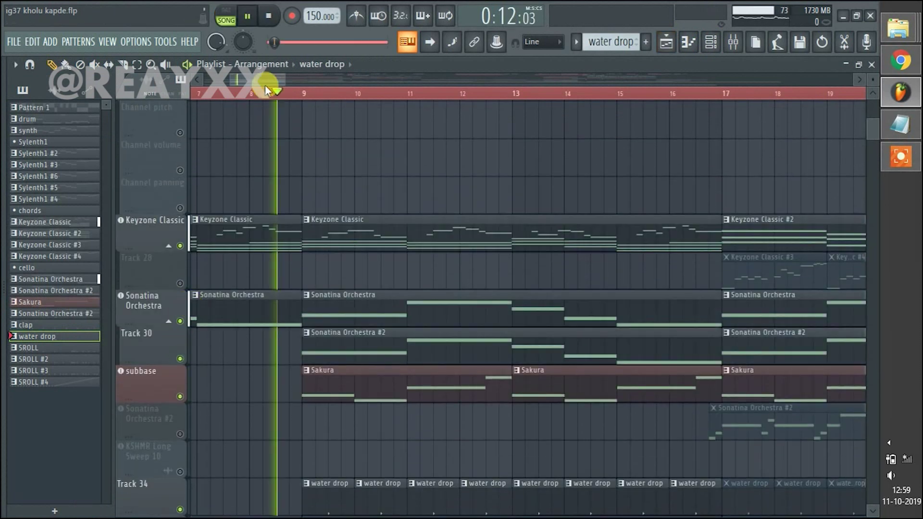
Play the arrangement from around bar 8 to hear the water drops with the piano, orchestra and subbase layers, and stop playback
scroll(284, 258, down, 2)
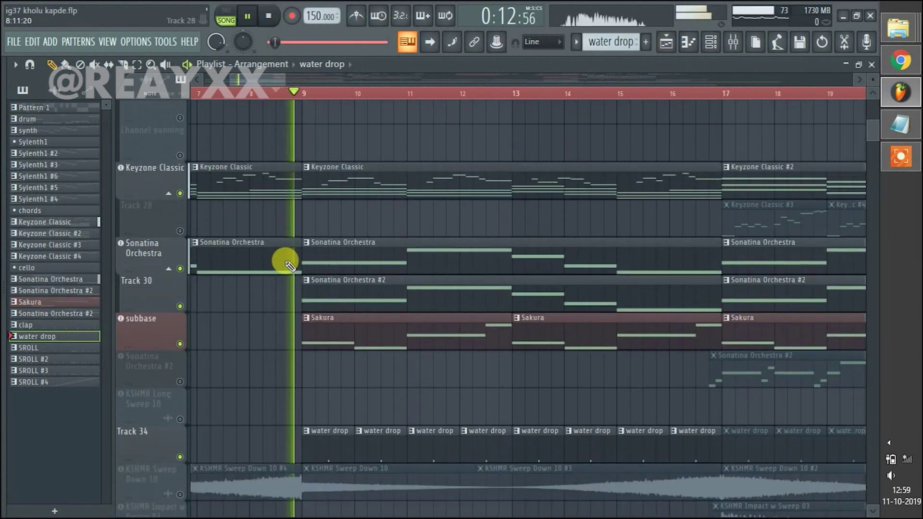
scroll(290, 298, down, 5)
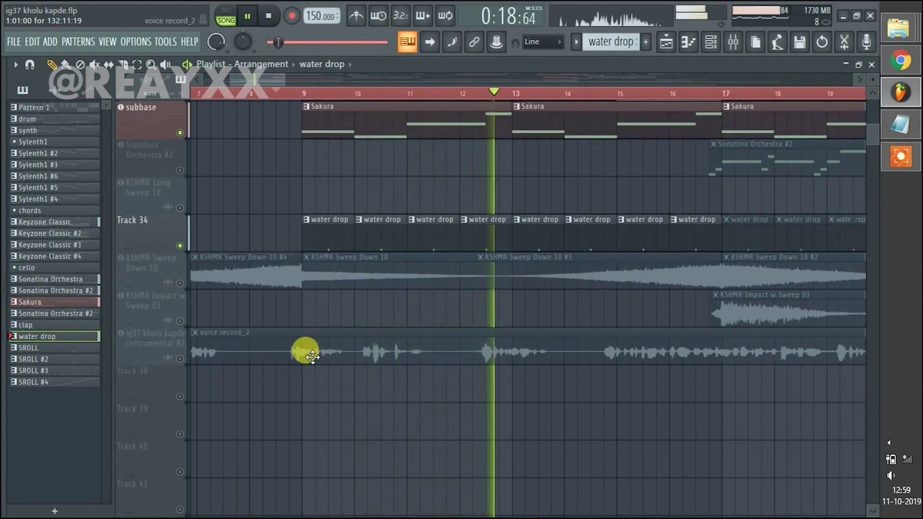
scroll(322, 361, up, 2)
scroll(325, 361, up, 2)
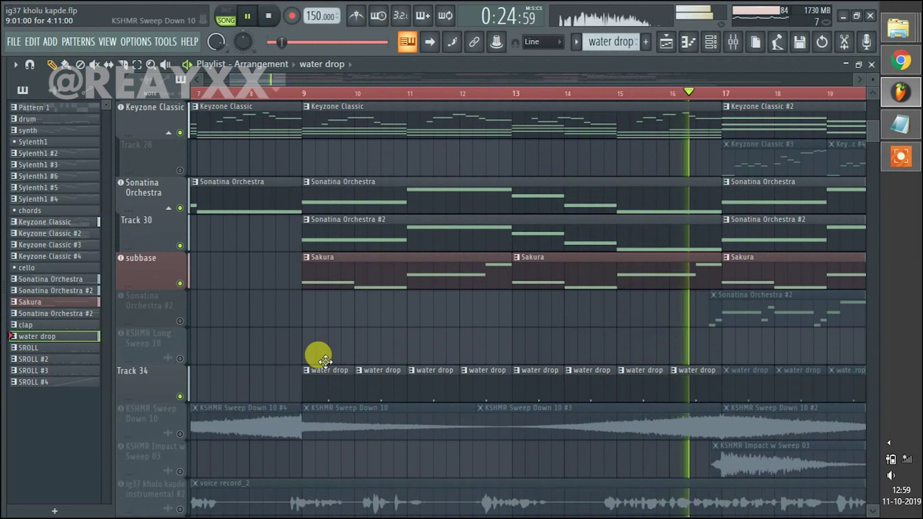
key(space)
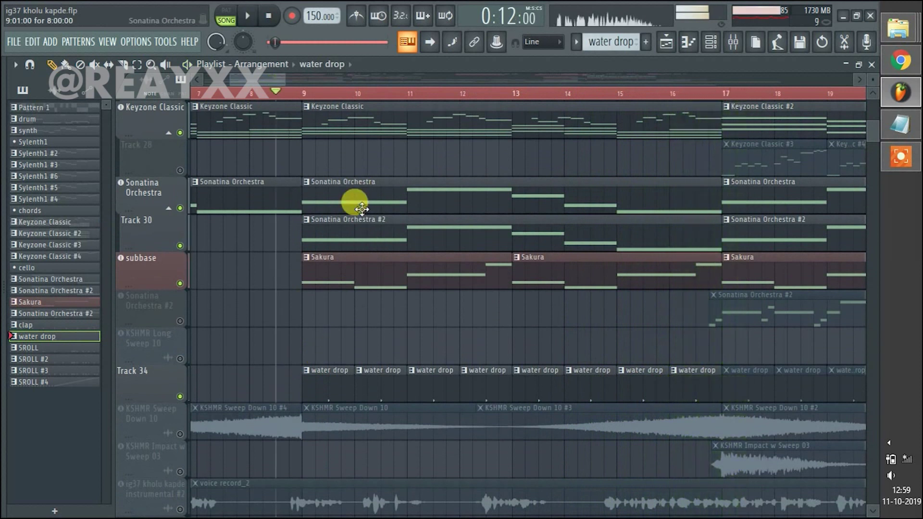
Unmute all tracks in the playlist from the Keyzone Classic track
scroll(289, 262, up, 3)
click(179, 246)
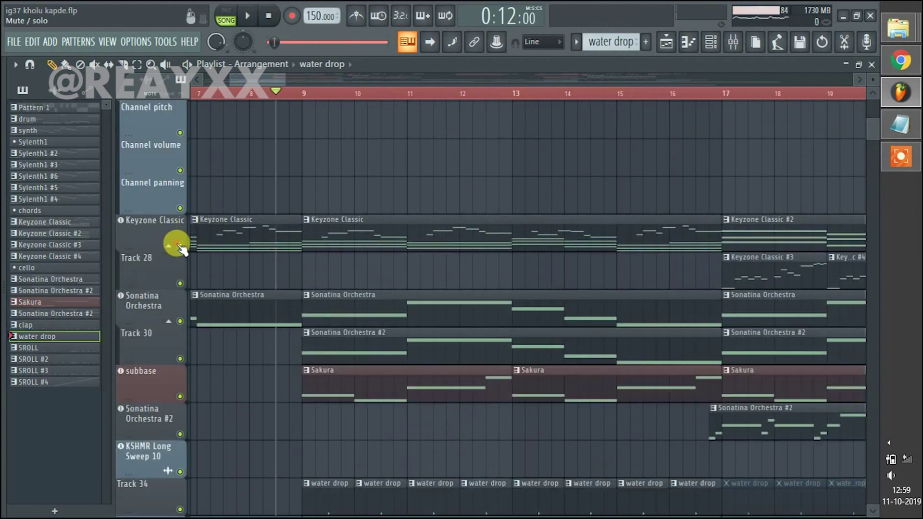
scroll(583, 159, down, 3)
scroll(488, 91, down, 3)
scroll(626, 269, up, 2)
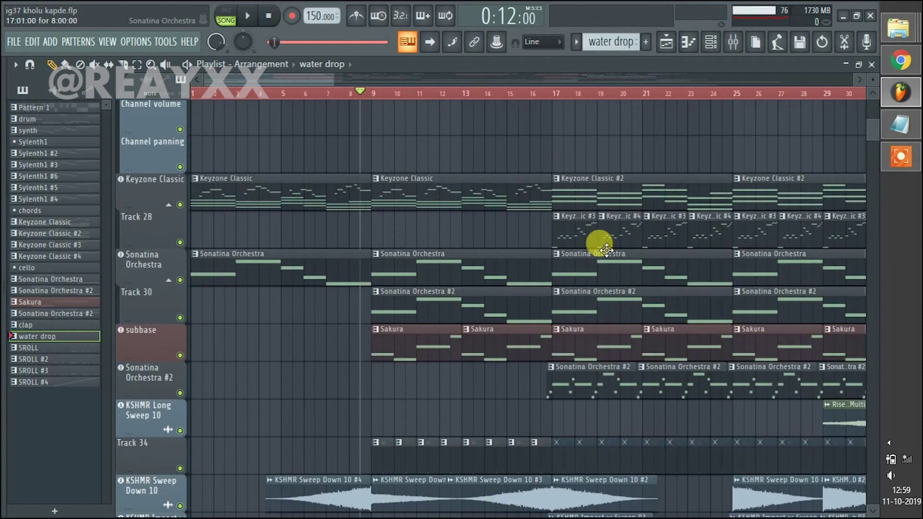
Set the playback position midway through bar 16, just before the first Keyzone Classic #2 clip
drag(287, 81, 337, 84)
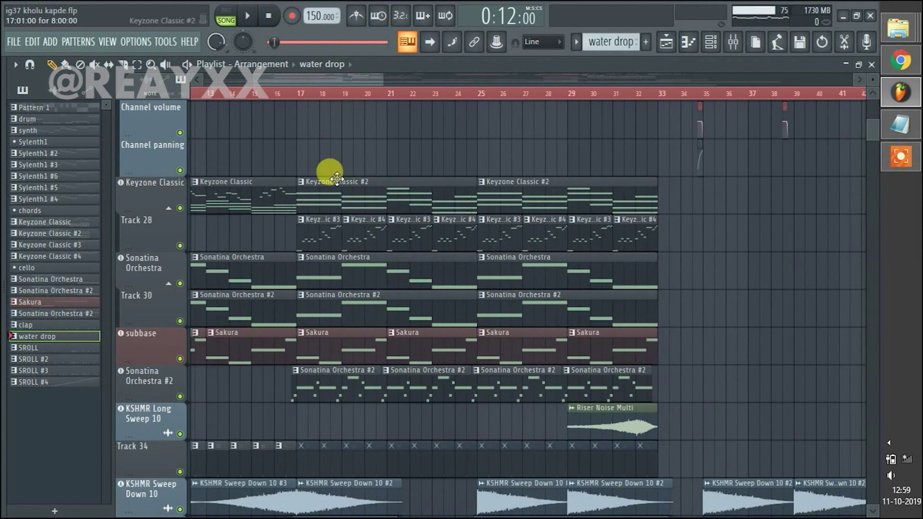
scroll(329, 309, down, 2)
scroll(313, 117, up, 2)
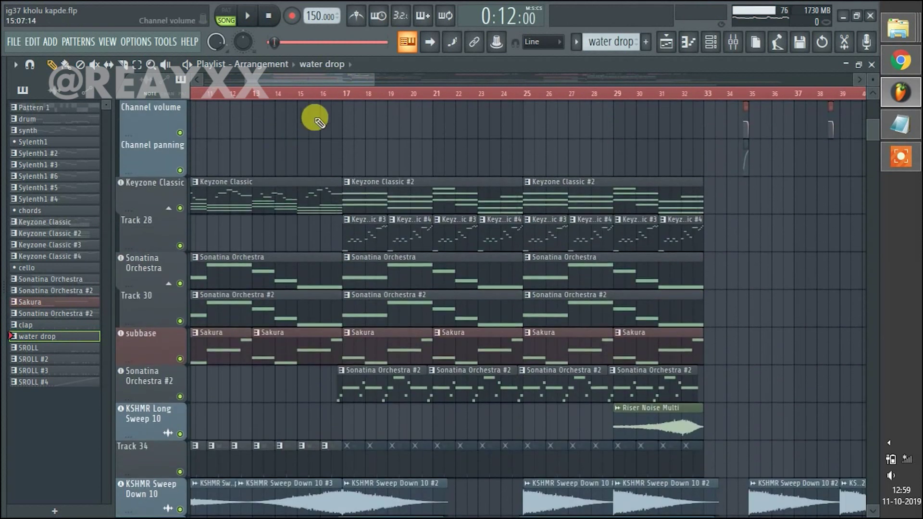
scroll(337, 96, up, 3)
click(331, 94)
scroll(355, 237, up, 1)
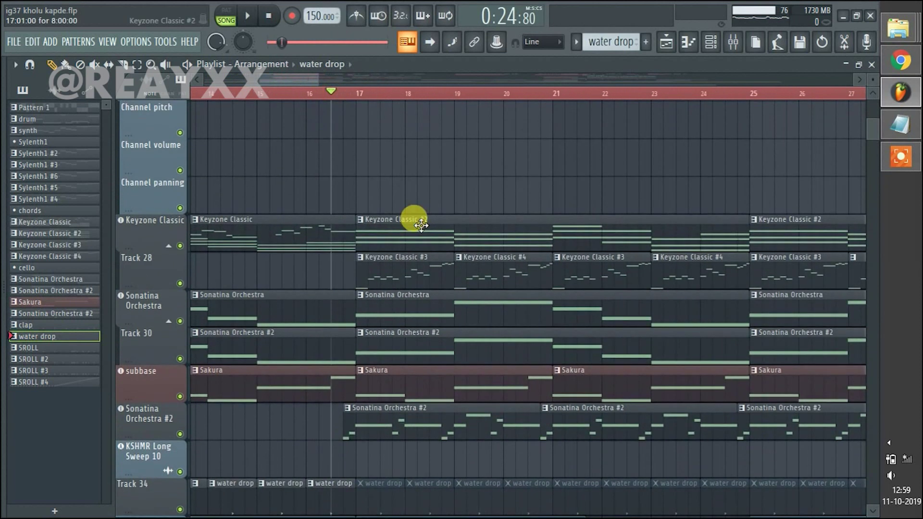
Open the Keyzone Classic #2 pattern from bar 17 in the piano roll and play it on its own
double_click(419, 223)
key(space)
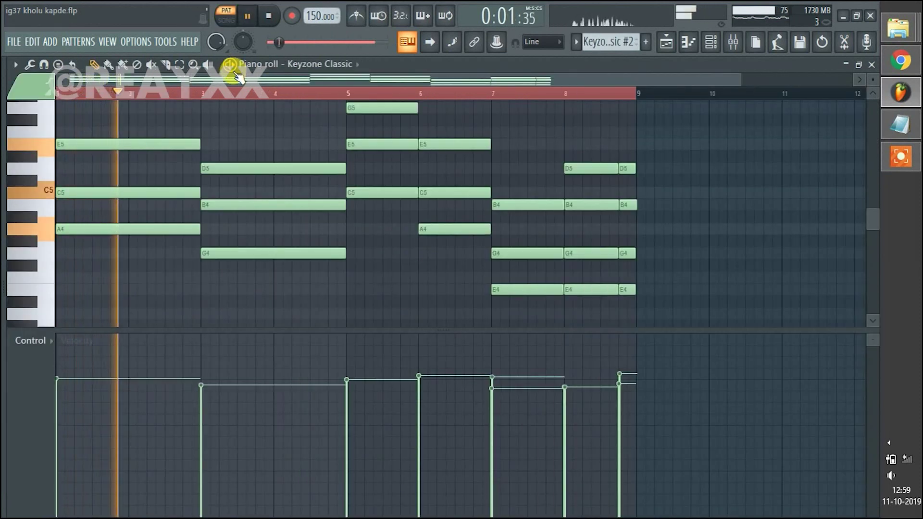
scroll(380, 269, up, 3)
scroll(382, 270, down, 3)
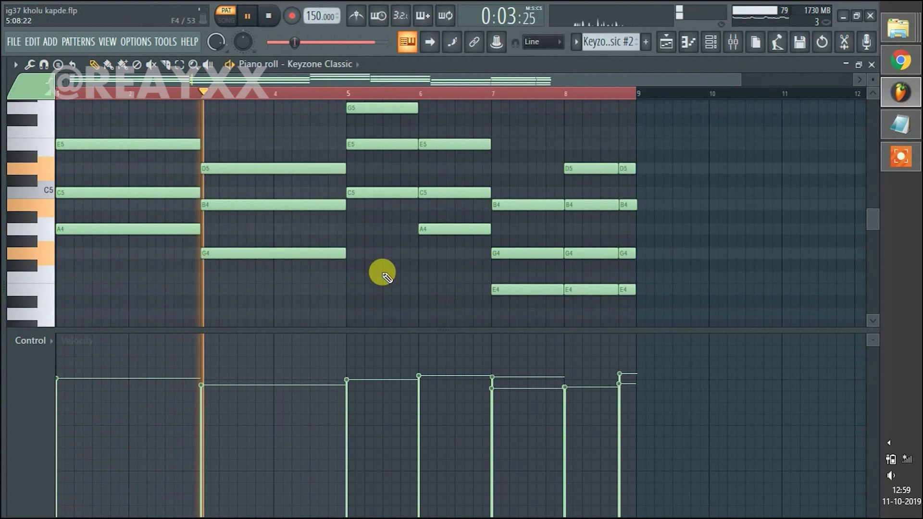
scroll(381, 270, up, 2)
scroll(488, 314, up, 1)
Return to the playlist, play only Keyzone Classic and Track 28 from around bar 16, and stop playback
click(669, 42)
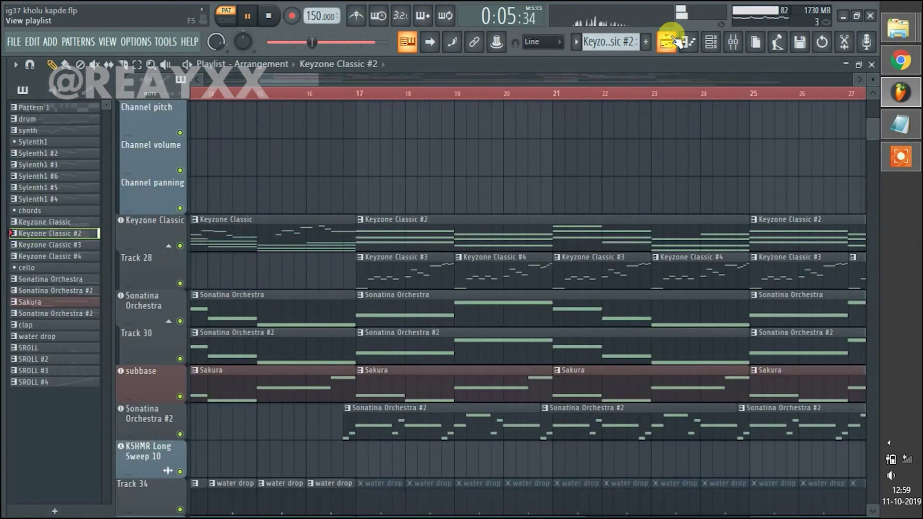
drag(285, 78, 304, 91)
scroll(318, 97, down, 2)
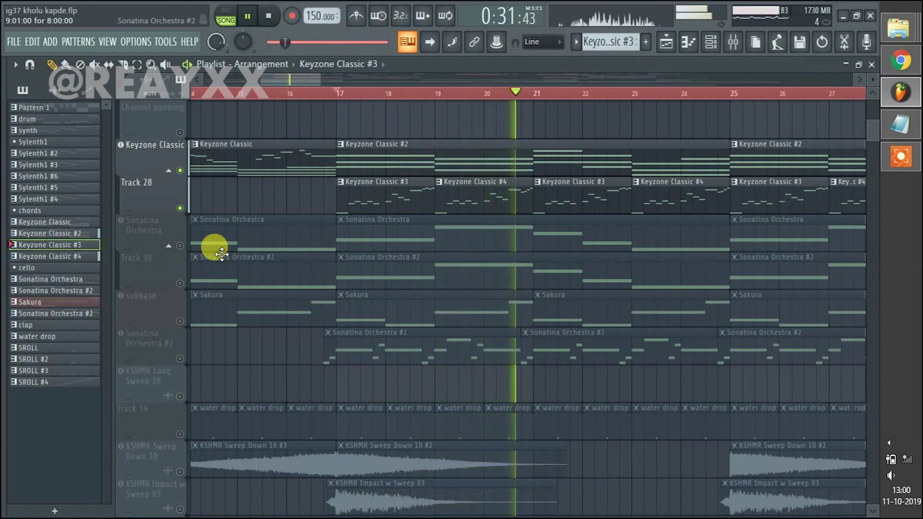
click(247, 16)
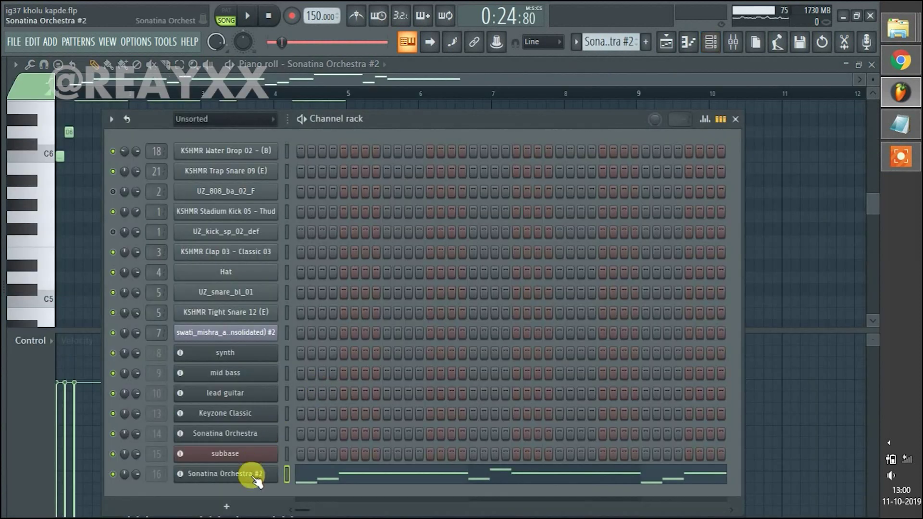
Inspect the Sonatina Orchestra #2 choir instrument from the channel rack, close it, and play its pattern before stopping playback
click(254, 476)
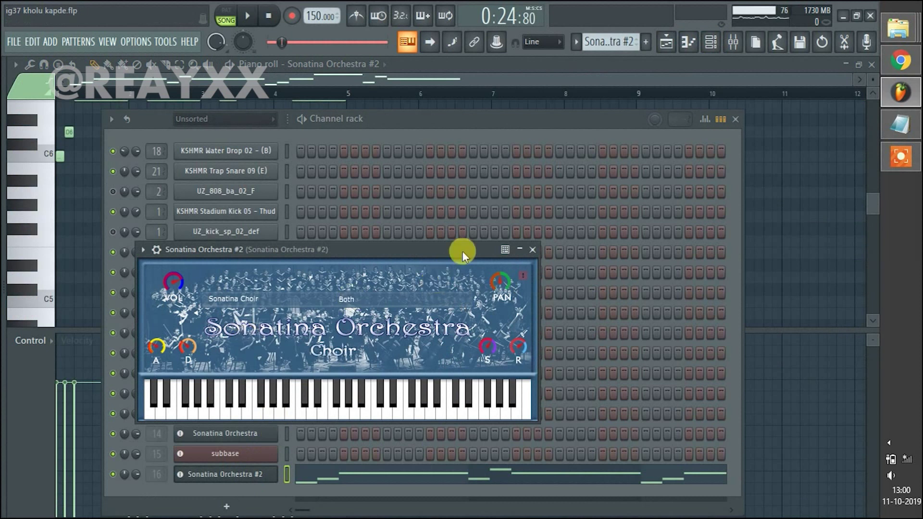
click(532, 250)
click(315, 83)
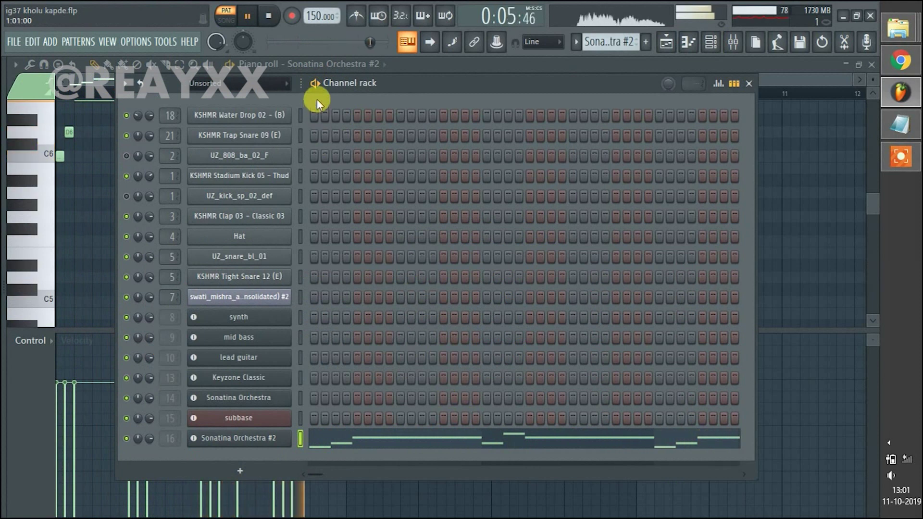
key(space)
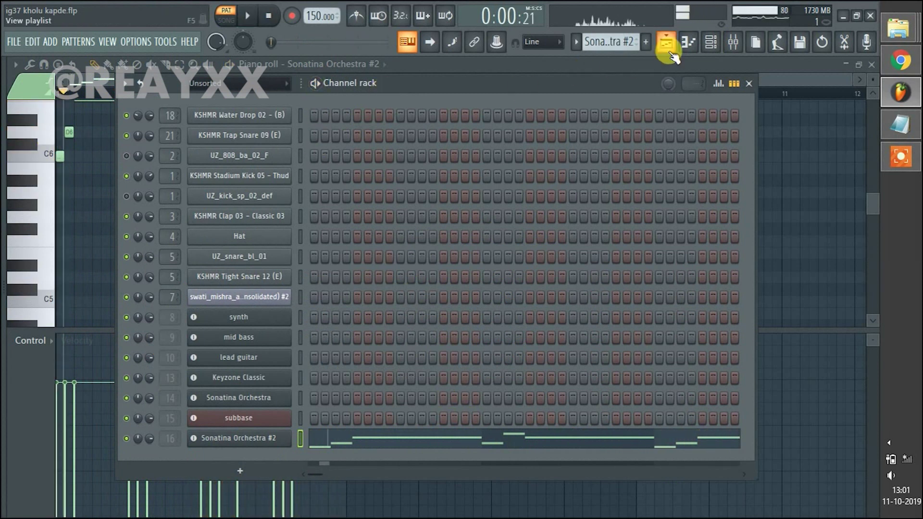
Return to the playlist and set the playback position midway through bar 16, before the first Sonatina Orchestra #2 choir clip
click(668, 48)
scroll(392, 354, up, 5)
scroll(367, 305, down, 3)
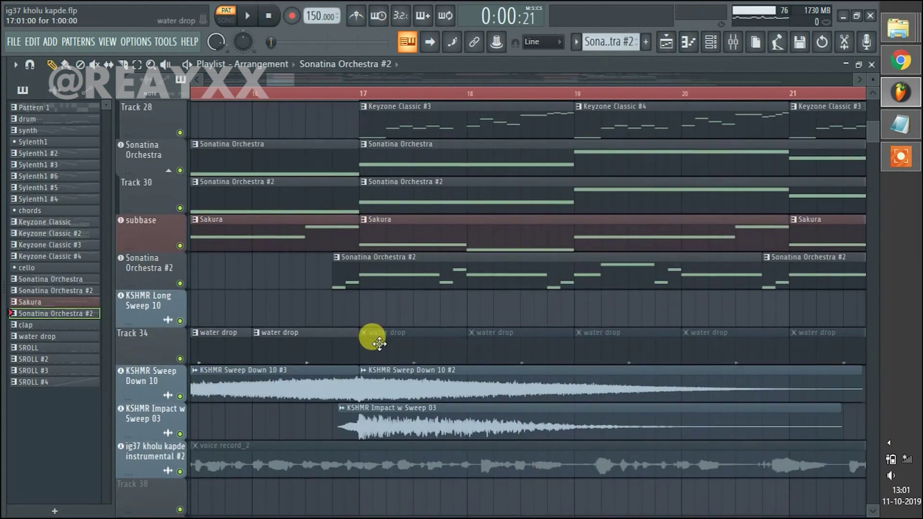
scroll(382, 350, down, 4)
scroll(390, 346, up, 2)
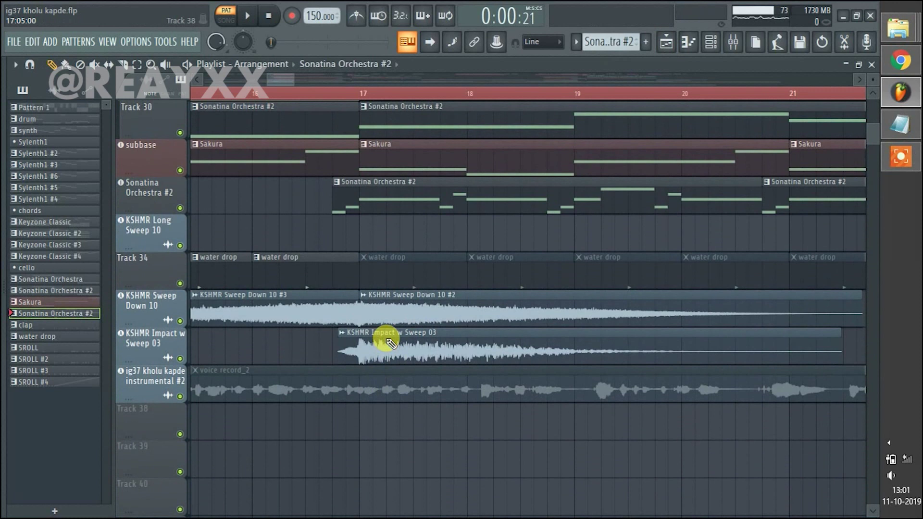
scroll(387, 338, up, 4)
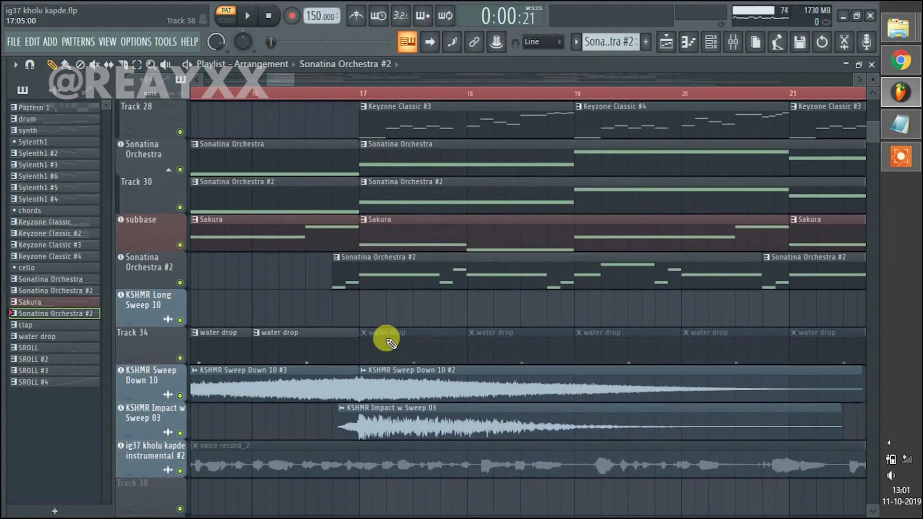
click(303, 101)
Play the Keyzone Classic, Track 28, Sonatina Orchestra, Track 30, subbase and Sonatina Orchestra #2 tracks together from bar 16, and stop playback
scroll(310, 358, up, 14)
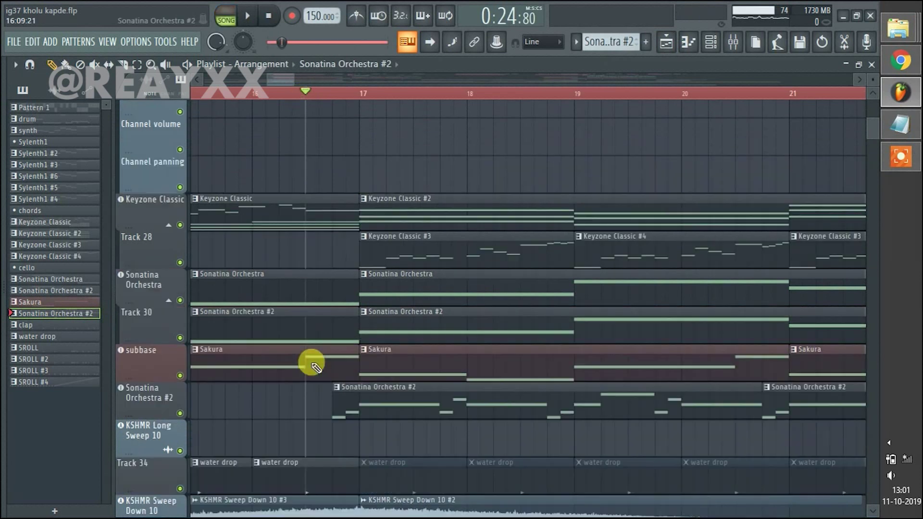
scroll(329, 351, down, 14)
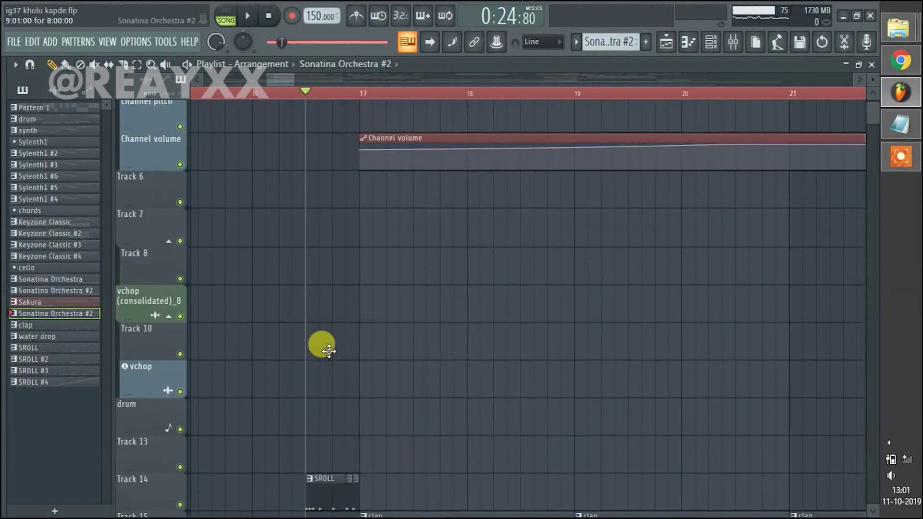
key(space)
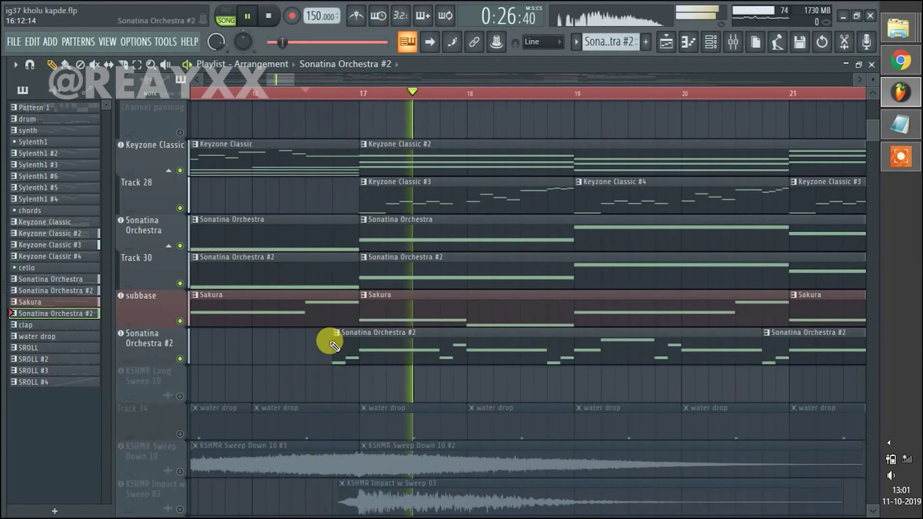
scroll(412, 98, down, 4)
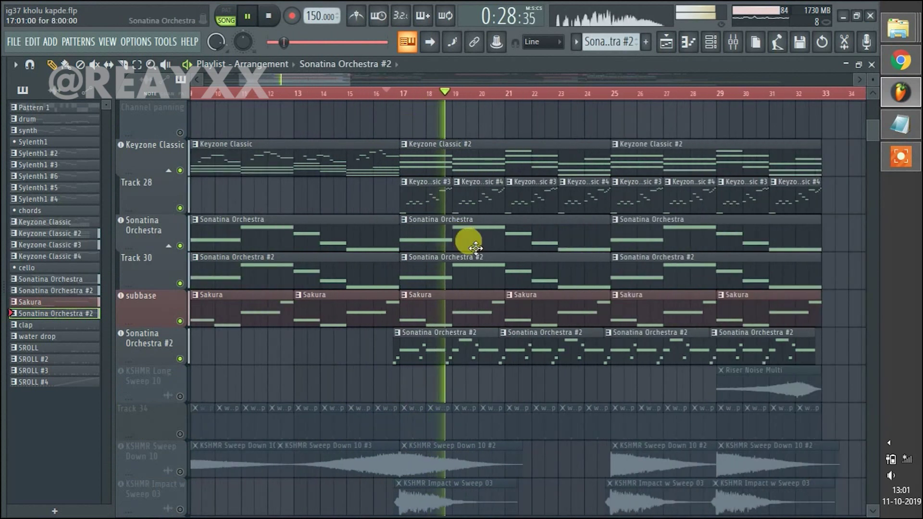
scroll(495, 288, down, 3)
scroll(571, 341, up, 5)
scroll(571, 340, up, 1)
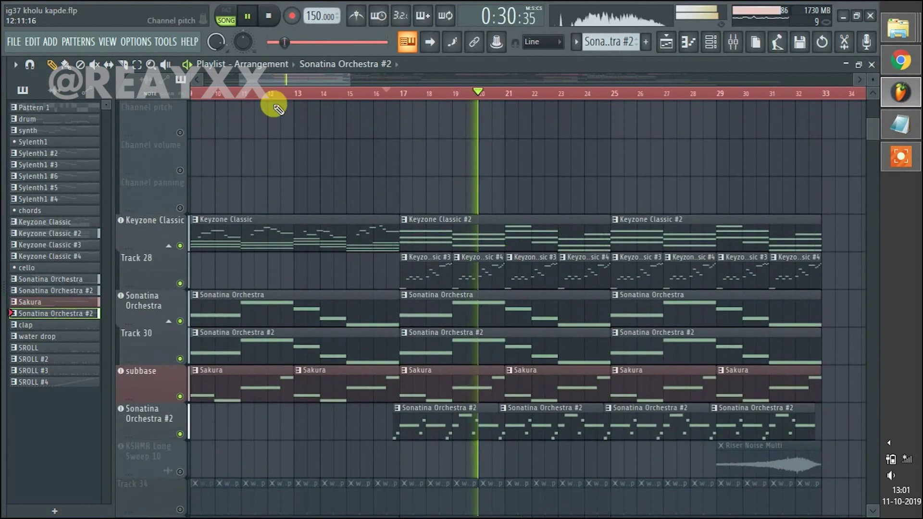
drag(304, 73, 321, 74)
scroll(474, 289, down, 2)
key(space)
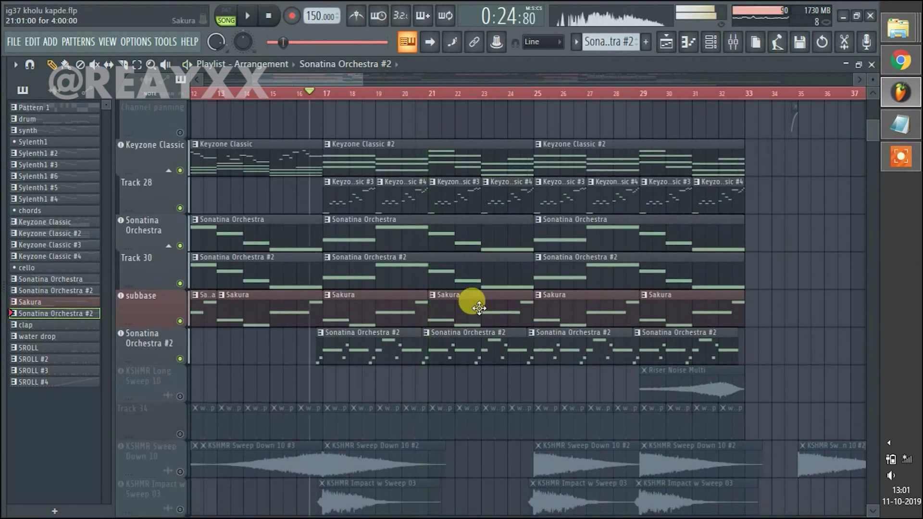
Solo the KSHMR Sweep Down 10 track, play its sweep into bar 17, and stop playback
scroll(476, 307, down, 6)
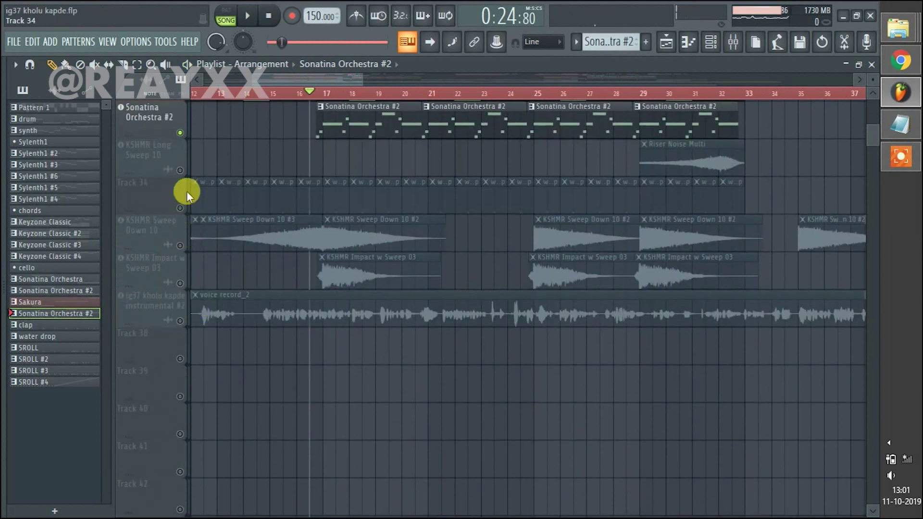
click(183, 170)
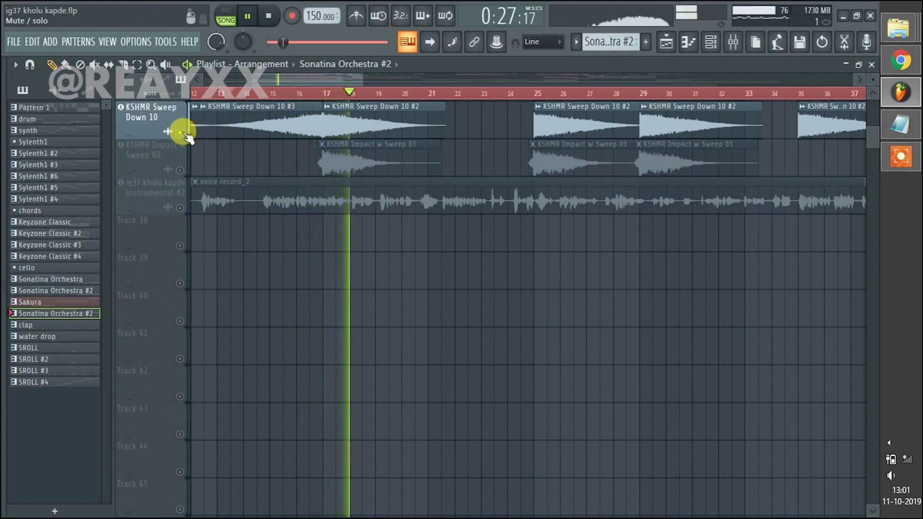
key(space)
scroll(260, 186, down, 1)
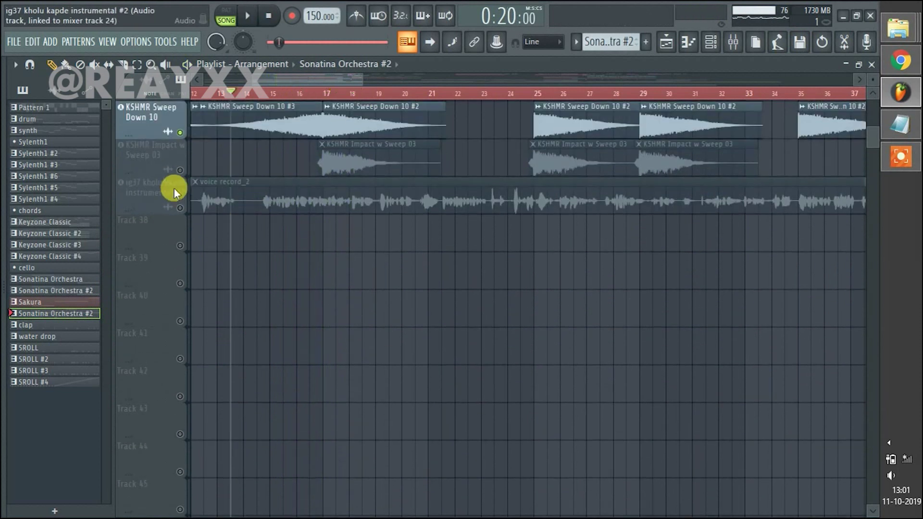
Unmute the KSHMR Impact w Sweep 03 track, play it with the sweep down from bar 16, and stop playback
click(180, 169)
click(312, 92)
key(space)
scroll(313, 92, up, 3)
scroll(312, 92, down, 2)
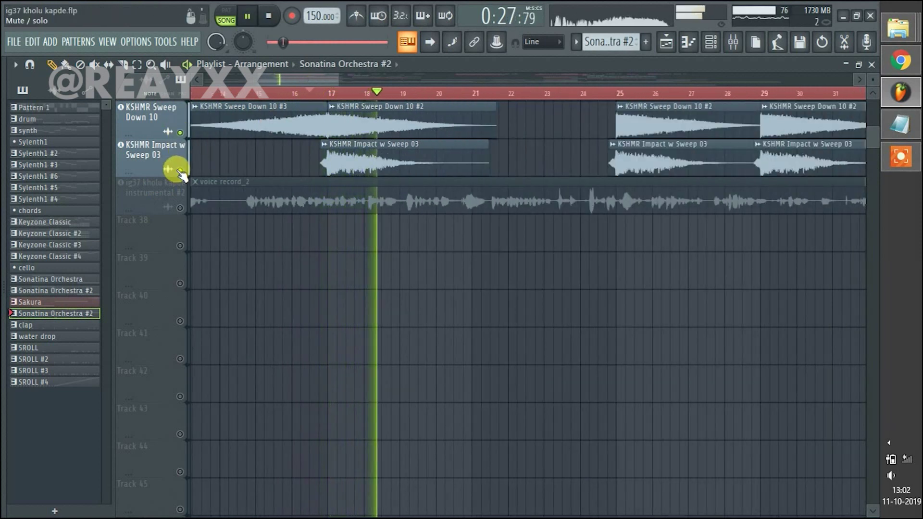
key(space)
Solo Track 15 to audition its clap clips from bar 16, and solo the lead guitar track
scroll(198, 204, up, 8)
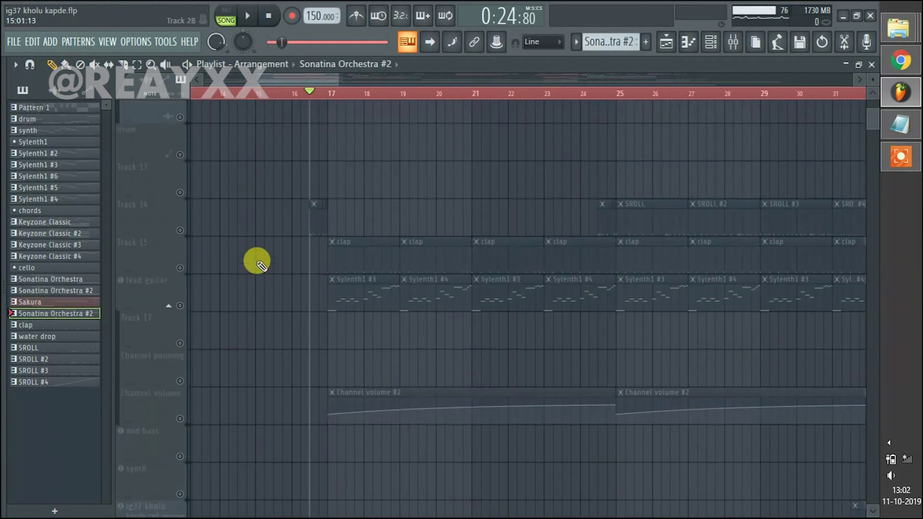
key(space)
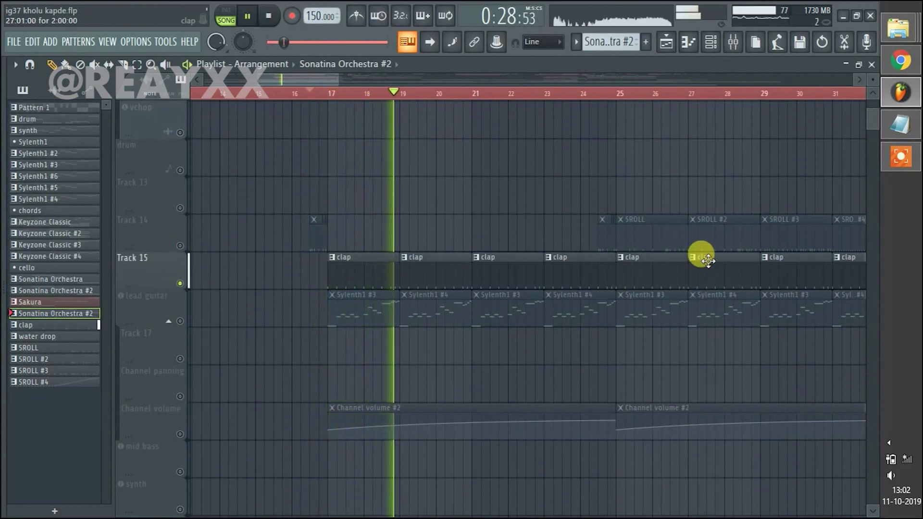
click(180, 321)
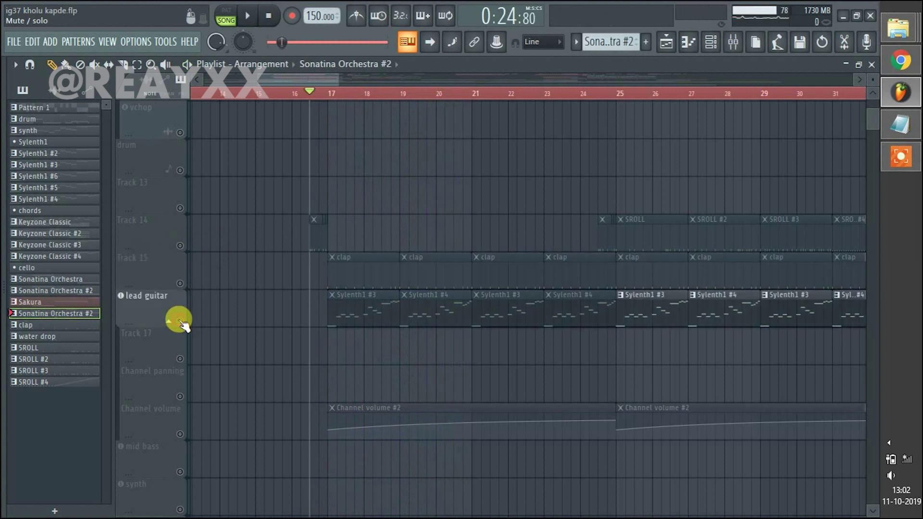
Unsolo the lead guitar so all playlist tracks are active, and play the full arrangement from bar 24
scroll(540, 278, down, 8)
scroll(558, 322, up, 13)
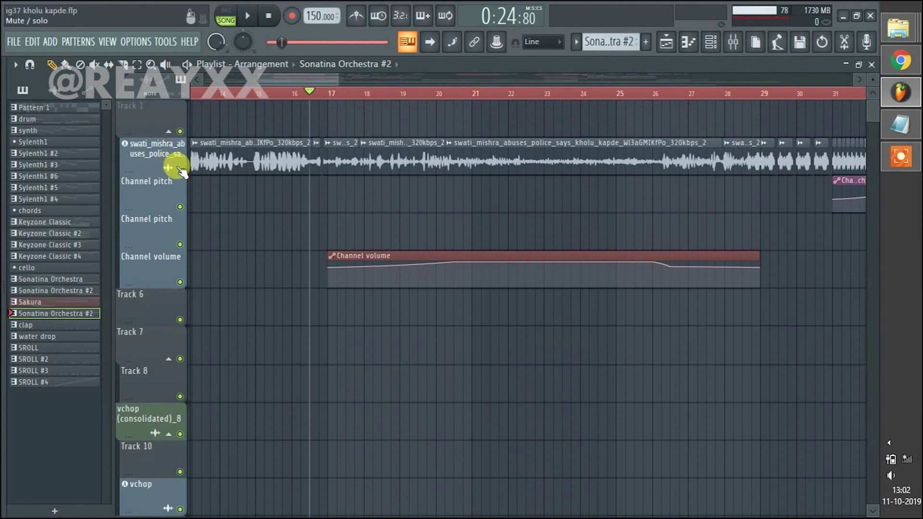
scroll(533, 275, down, 13)
scroll(543, 96, down, 3)
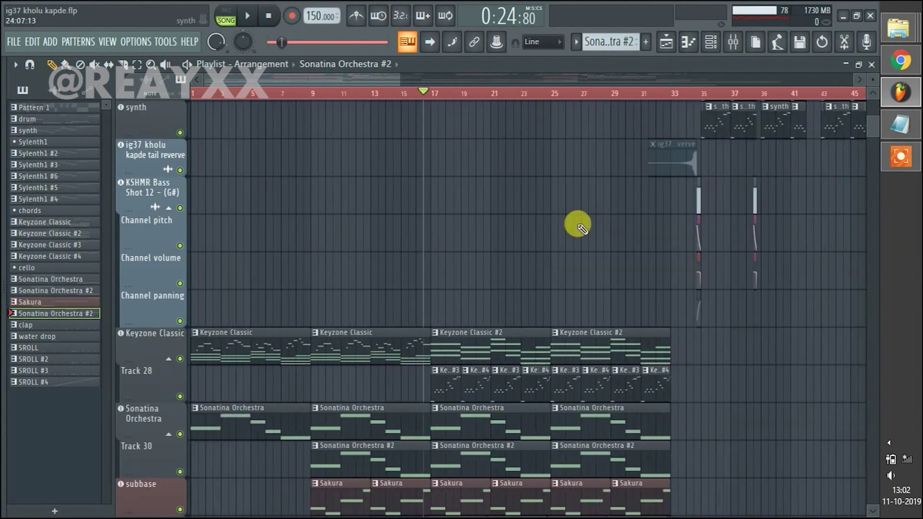
scroll(620, 356, down, 10)
scroll(616, 366, up, 7)
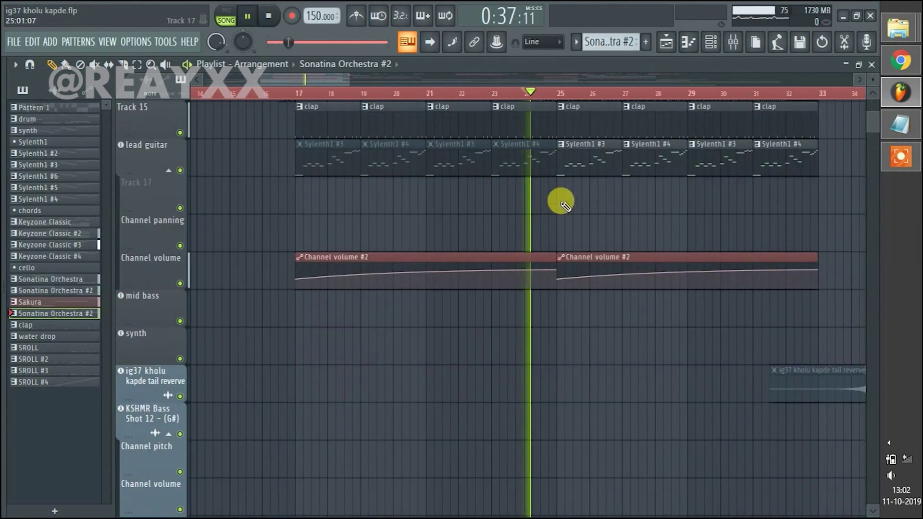
Follow the layered clap, SROLL, lead guitar and orchestra tracks during playback up to bar 33, and stop playback
scroll(567, 187, up, 5)
scroll(577, 269, down, 4)
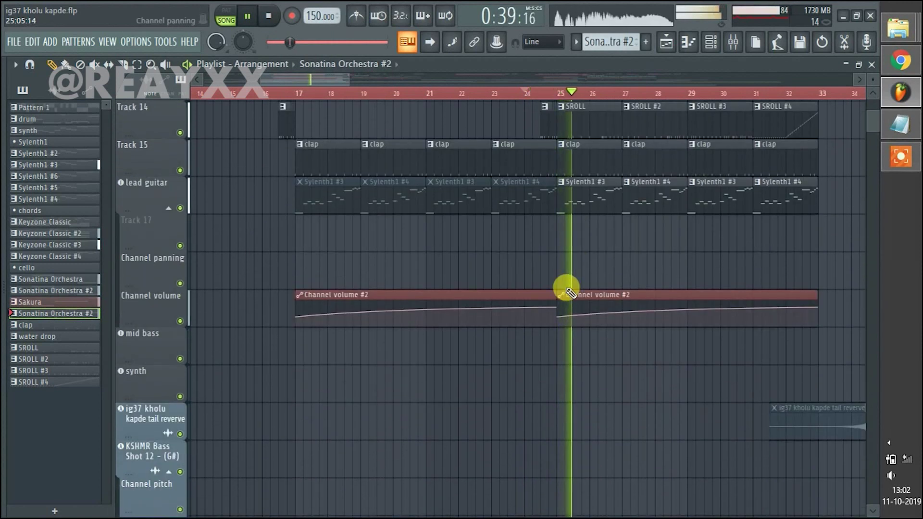
scroll(471, 96, down, 3)
drag(387, 79, 408, 81)
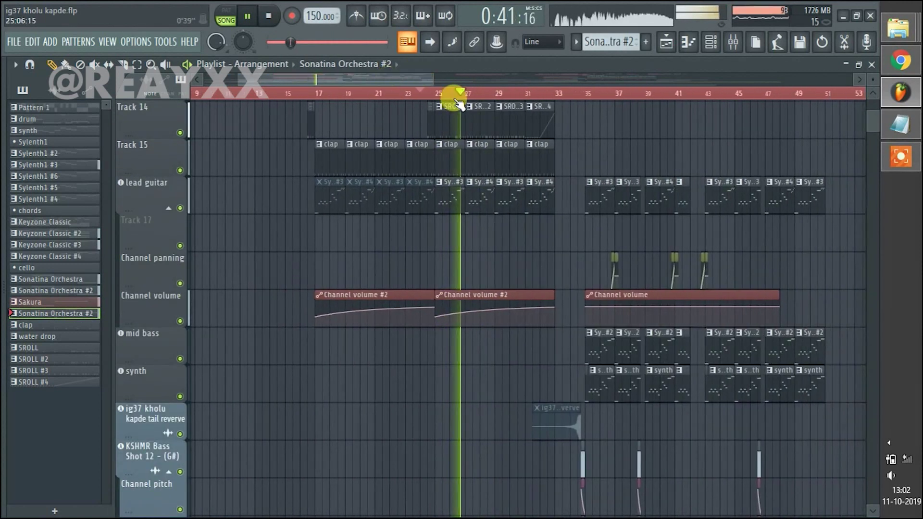
scroll(500, 94, up, 3)
scroll(529, 235, down, 7)
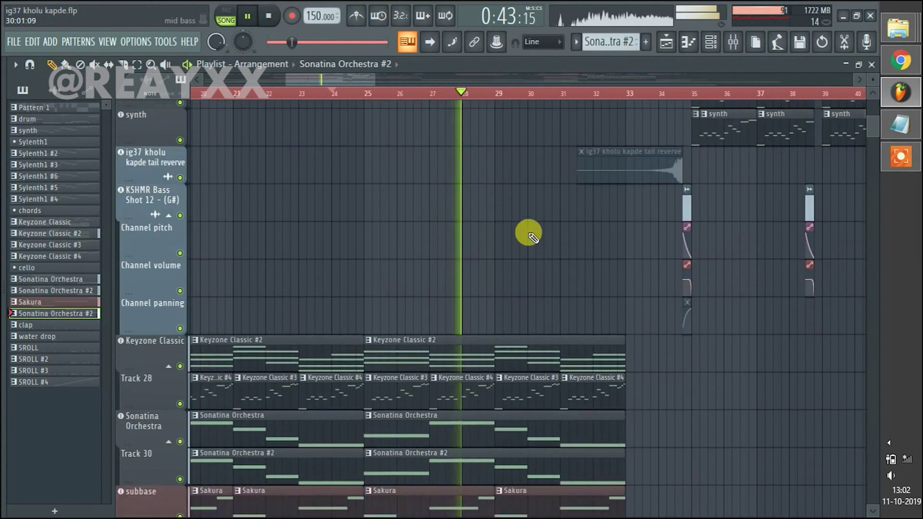
scroll(536, 309, up, 12)
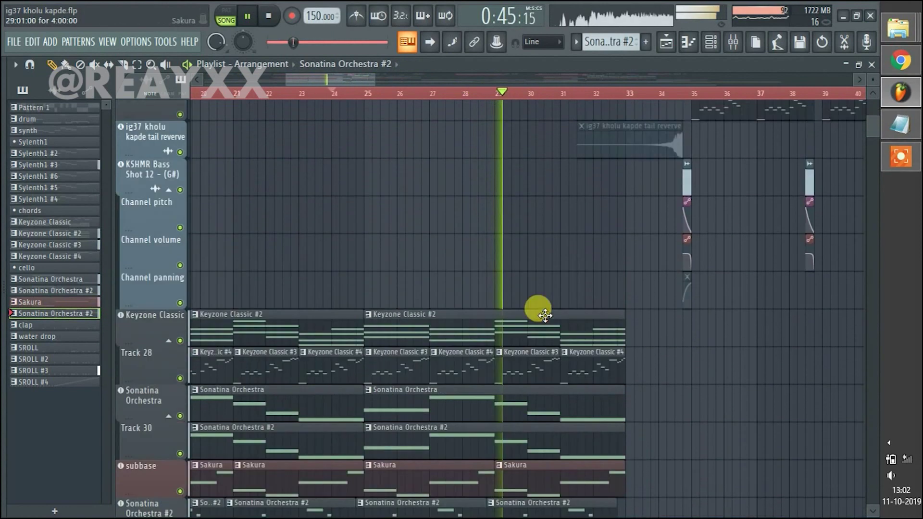
scroll(560, 324, up, 8)
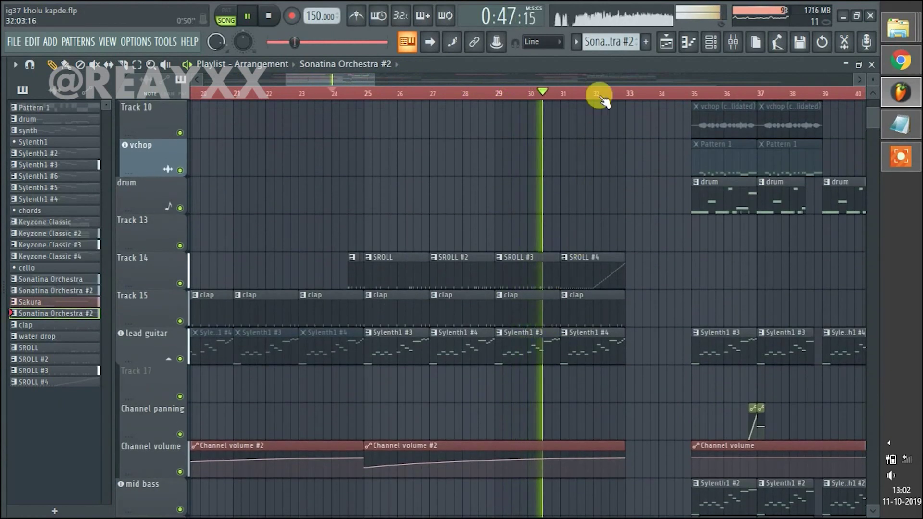
scroll(601, 99, up, 2)
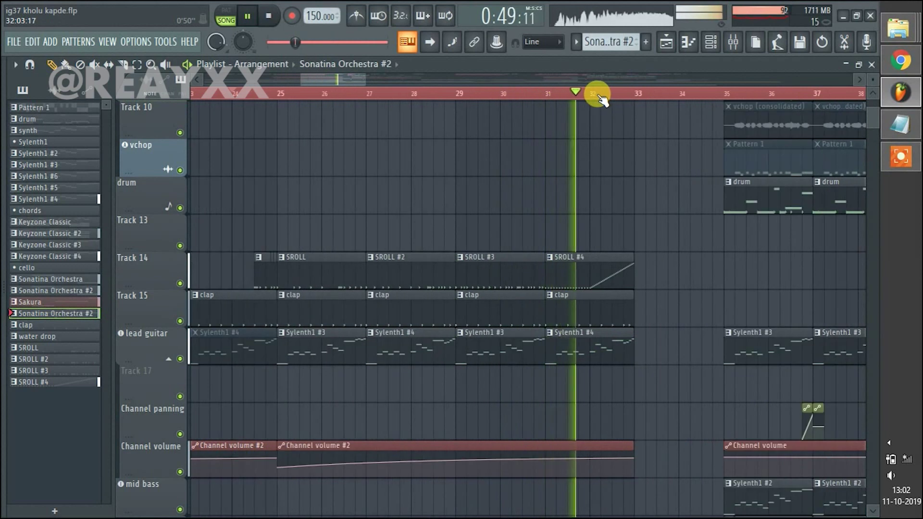
scroll(601, 98, down, 2)
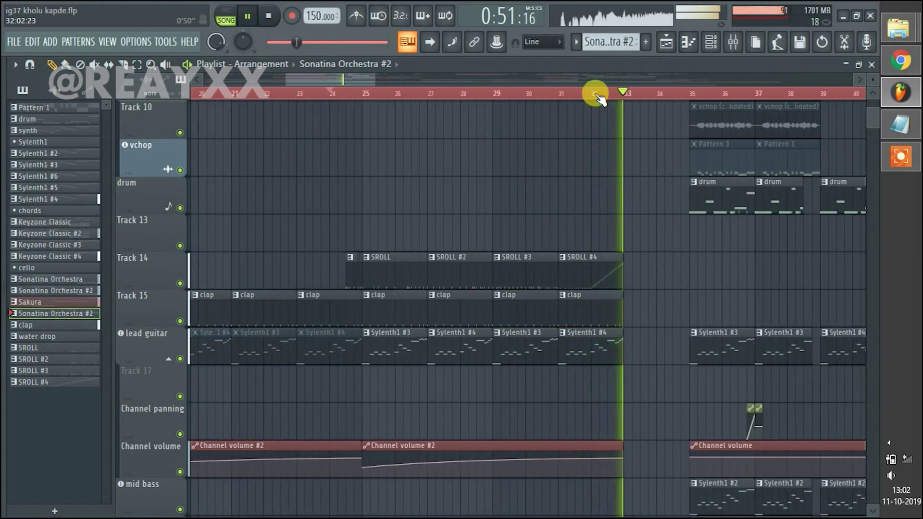
key(space)
Solo Track 14, play its SROLL snare-roll clips from bar 24 up to bar 33, and stop playback
scroll(527, 99, up, 2)
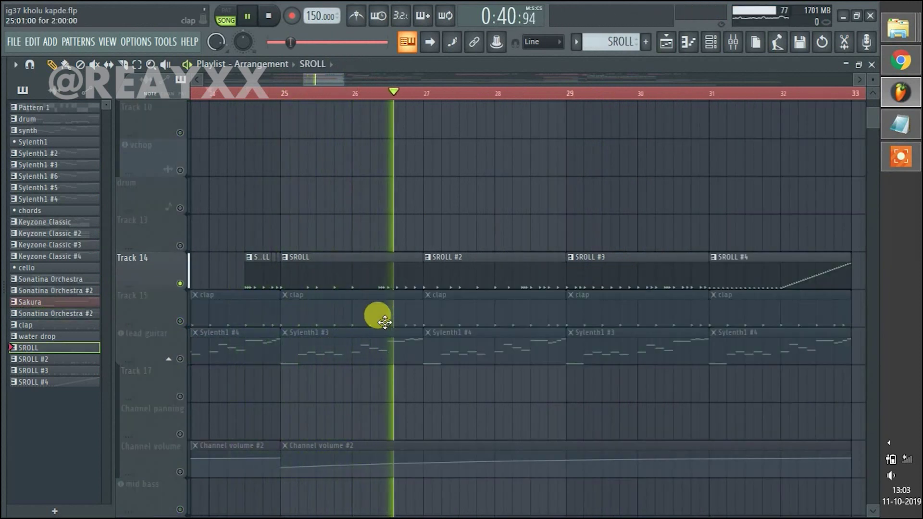
scroll(450, 96, down, 2)
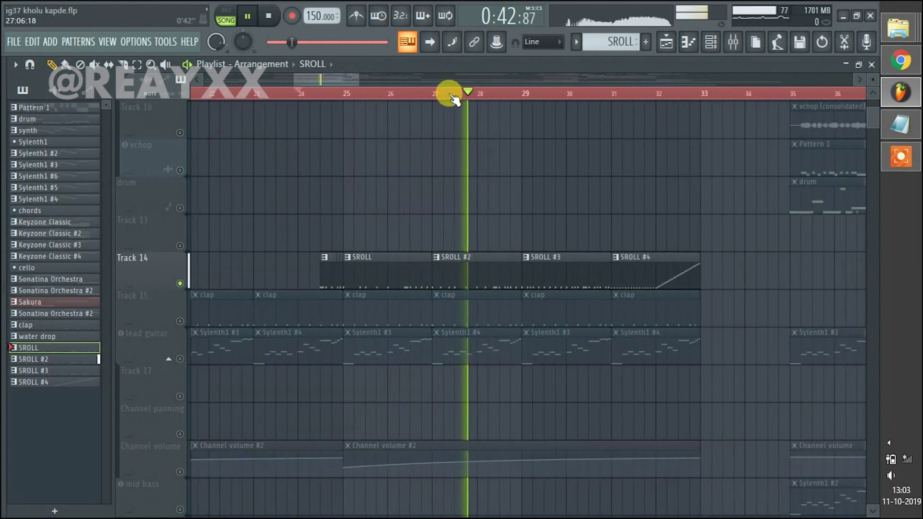
drag(344, 78, 356, 76)
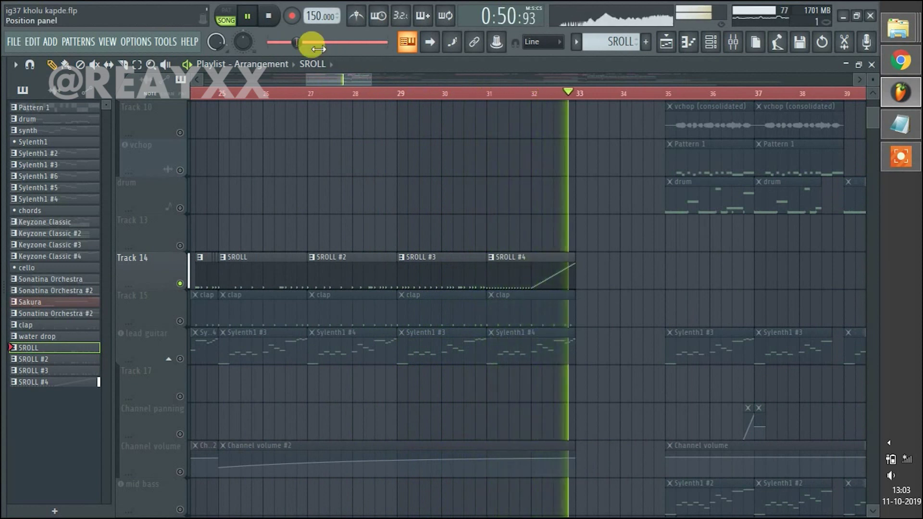
click(248, 19)
Unsolo Track 14 so all playlist tracks are active again
scroll(540, 263, up, 9)
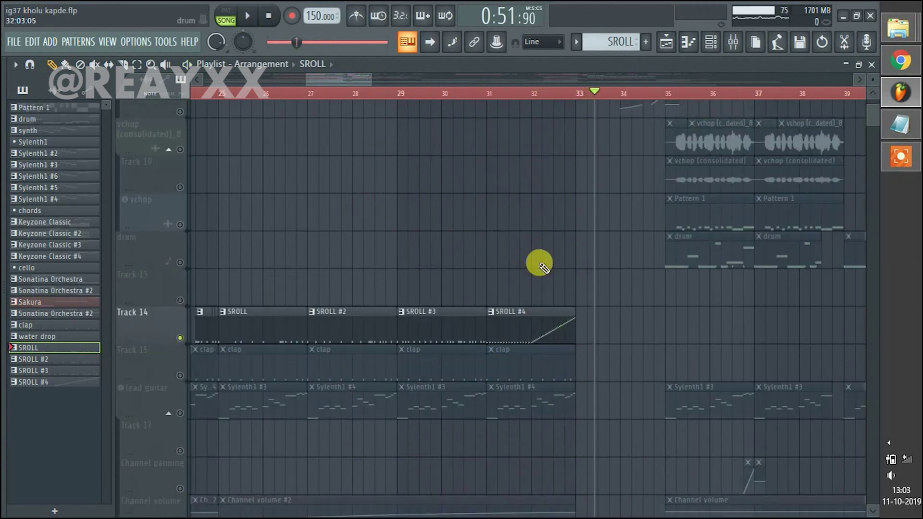
scroll(540, 264, down, 10)
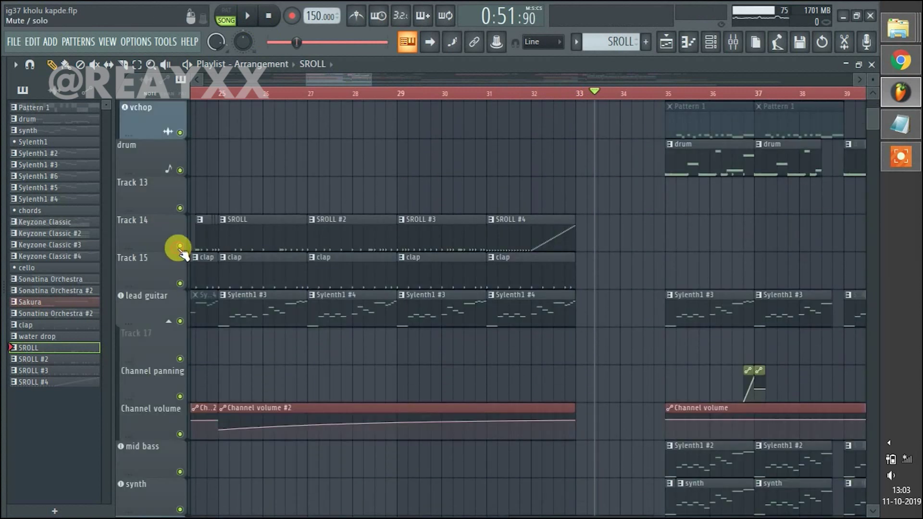
scroll(403, 321, down, 10)
scroll(529, 384, up, 6)
scroll(437, 139, up, 1)
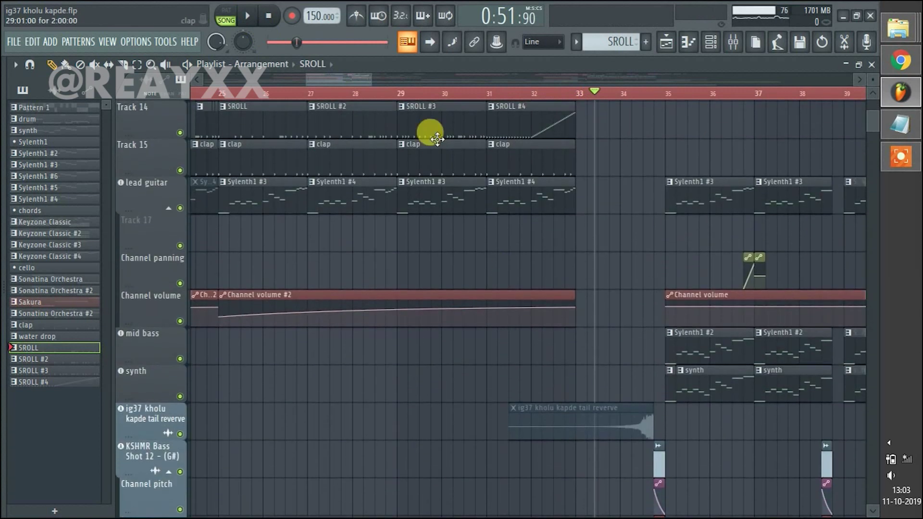
Open the lead guitar's Sylenth1 #3 clip in the piano roll, show the channel rack, and play the pattern
scroll(445, 94, down, 2)
double_click(313, 201)
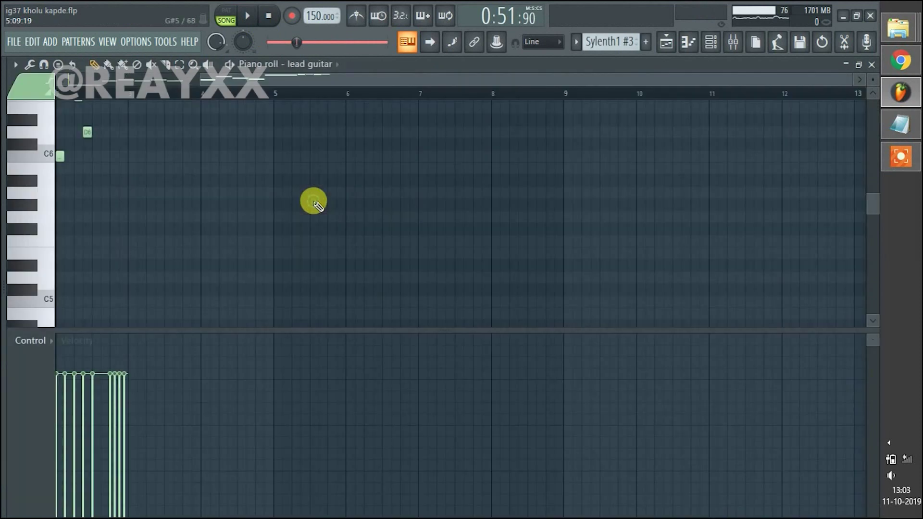
click(703, 44)
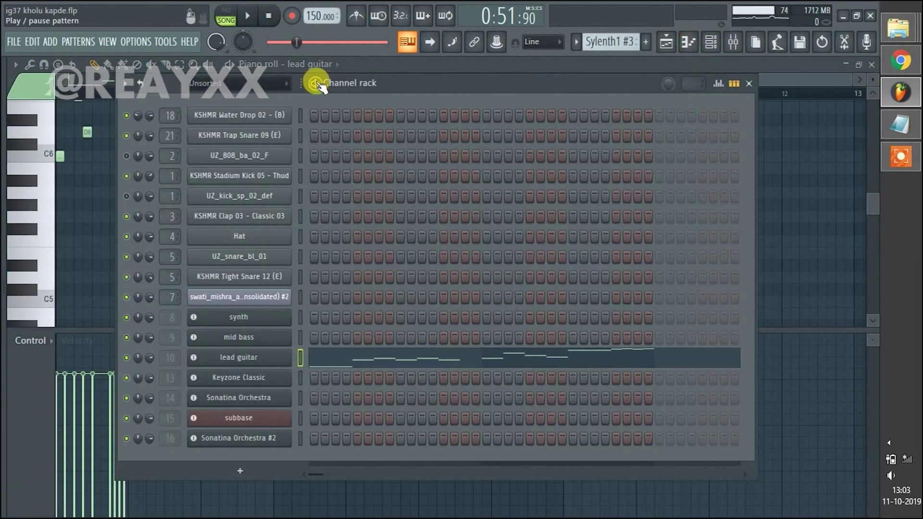
key(space)
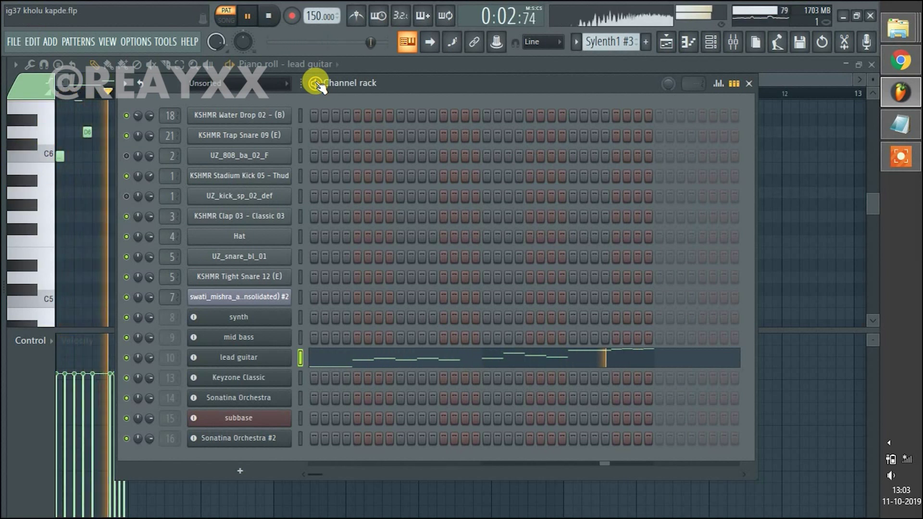
Show the lead guitar's mixer effects and open its Fruity parametric EQ 2 to examine the curve
click(736, 43)
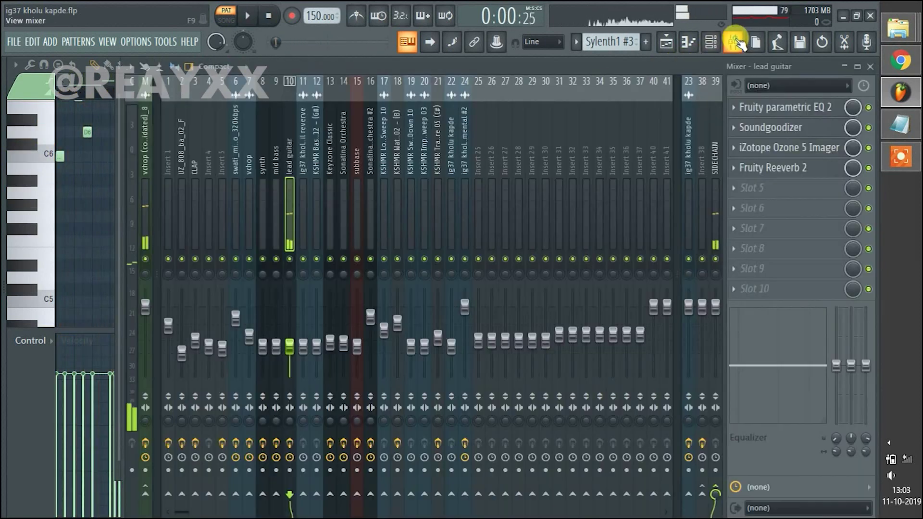
click(811, 107)
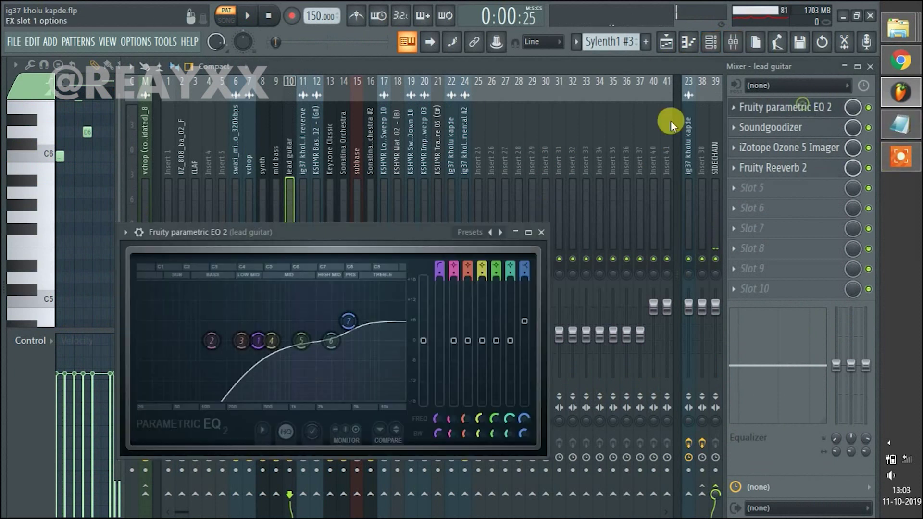
drag(307, 229, 332, 170)
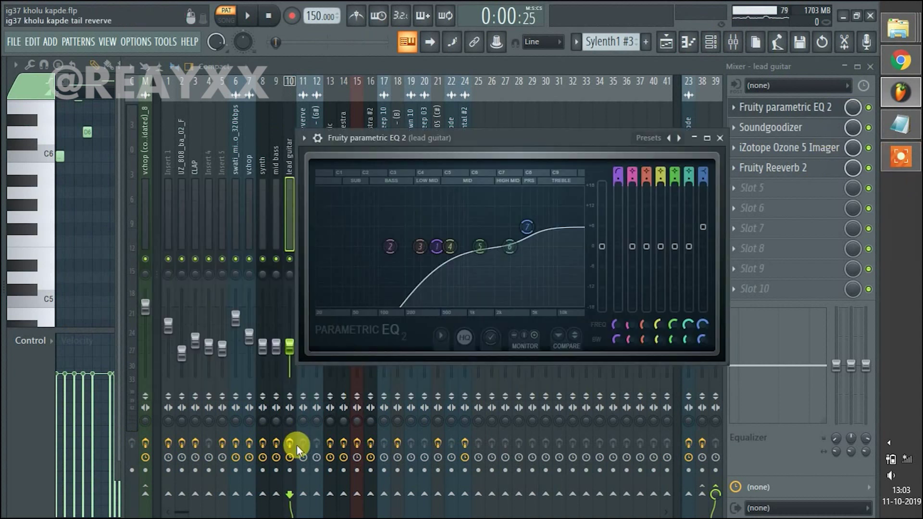
Bypass the lead guitar's effects and re-enable Fruity parametric EQ 2 and Soundgoodizer one at a time while the pattern plays
click(868, 108)
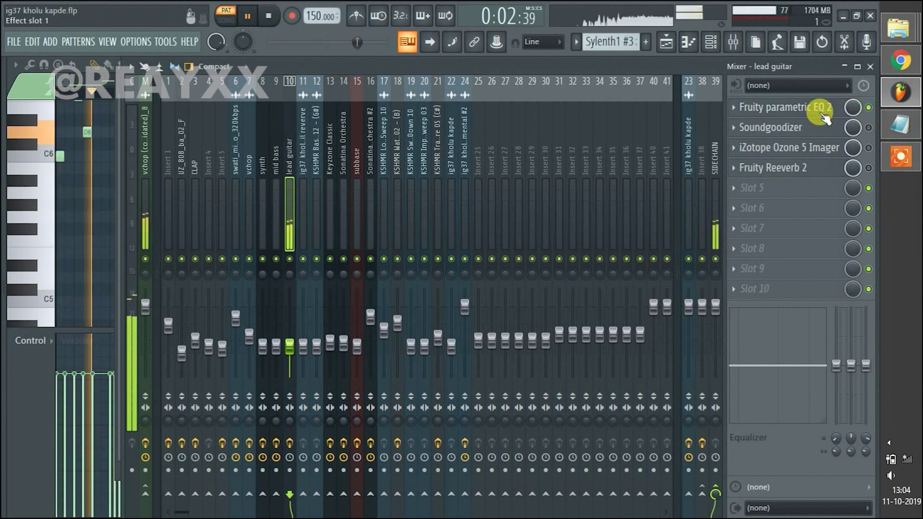
click(769, 107)
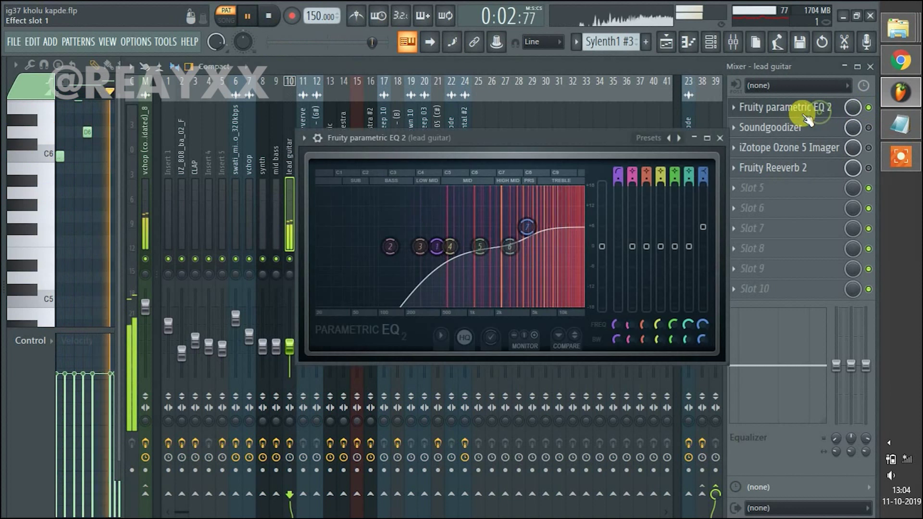
click(869, 127)
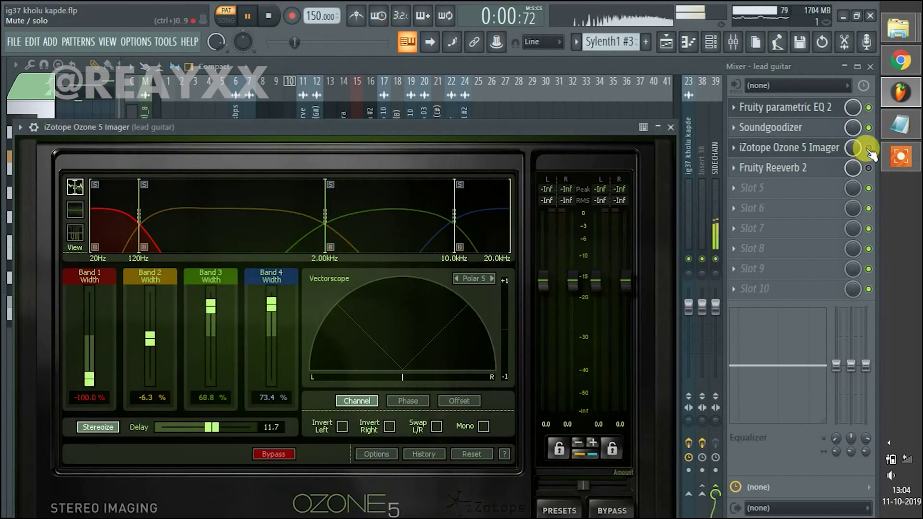
Re-enable the lead guitar's iZotope Ozone 5 Imager, examine its window during playback, and compare the sound with its bypass on and off
click(868, 148)
click(832, 150)
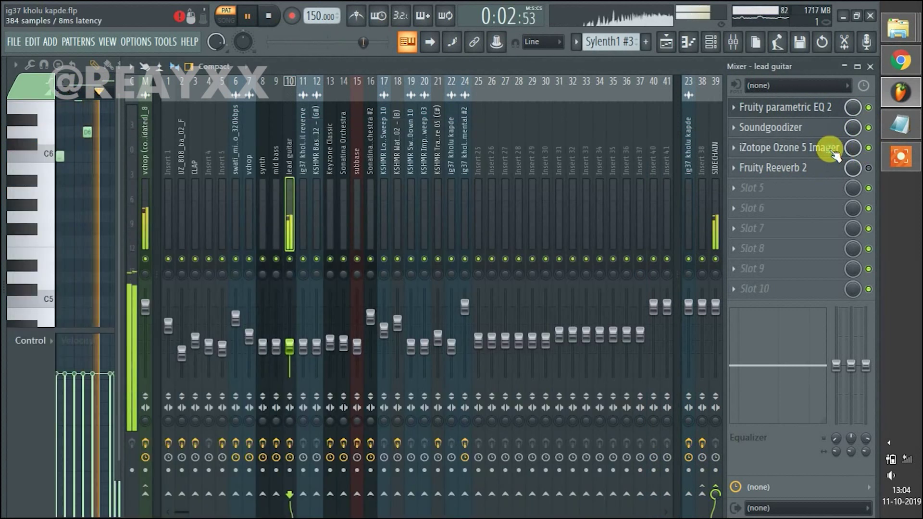
click(834, 151)
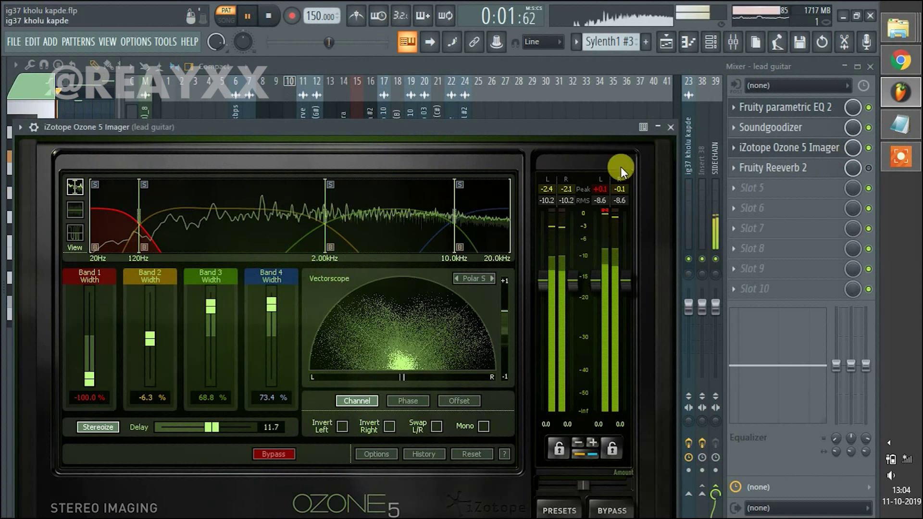
drag(343, 134, 433, 107)
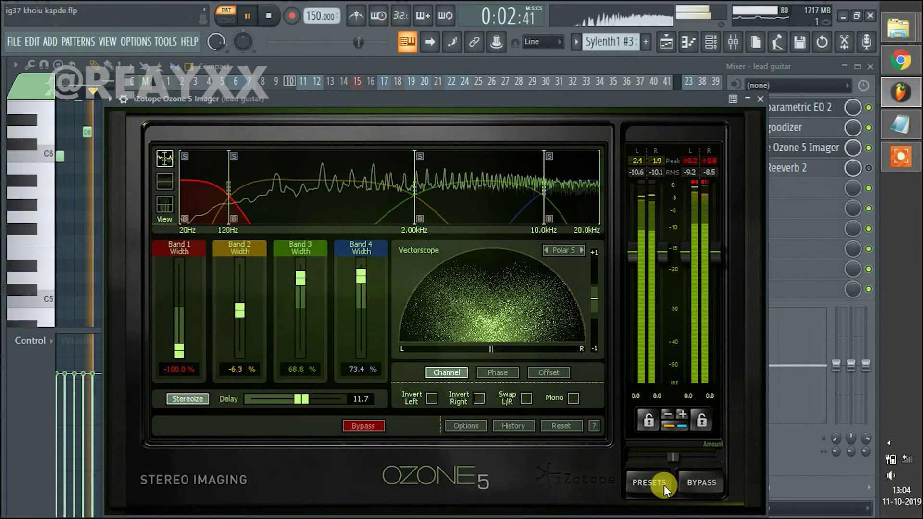
click(700, 483)
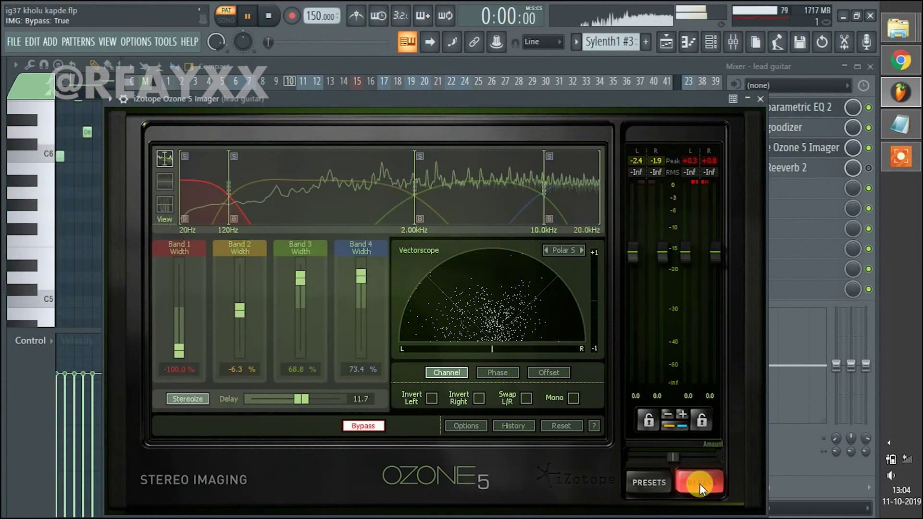
click(700, 484)
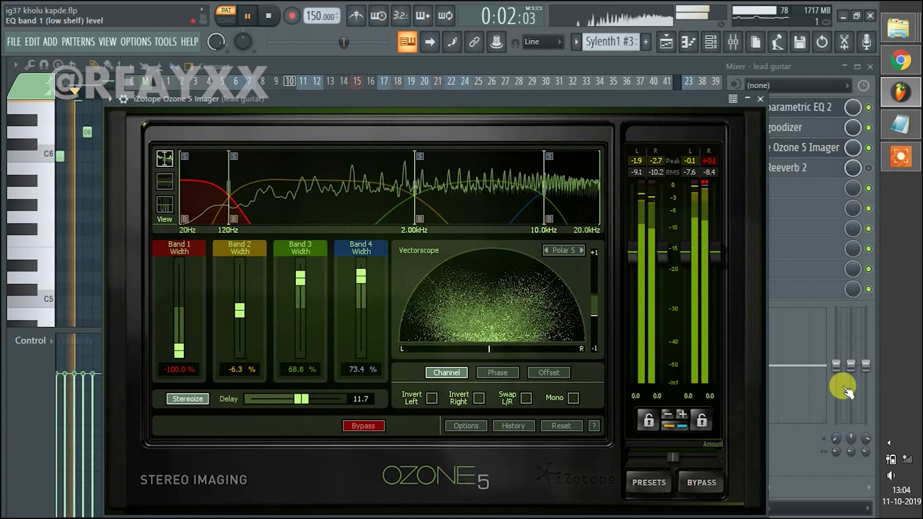
Re-enable Fruity Reeverb 2 on the lead guitar, and open its Soundgoodizer for inspection
click(869, 167)
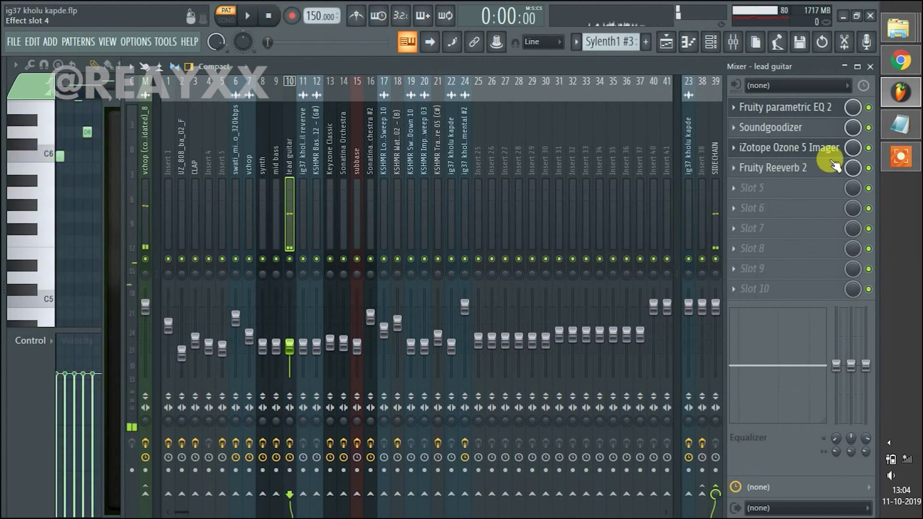
click(782, 133)
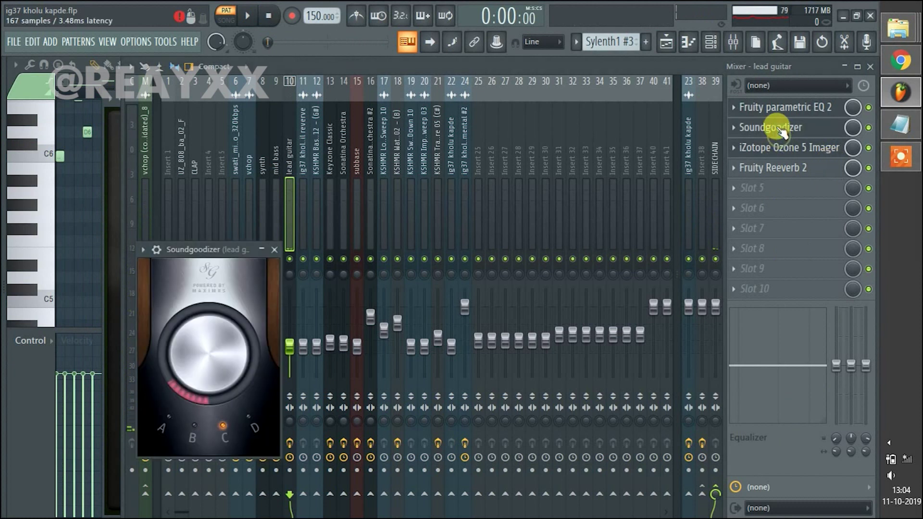
Examine the lead guitar's Soundgoodizer, and open its iZotope Ozone 5 Imager to inspect the stereo width of each band
drag(198, 251, 291, 188)
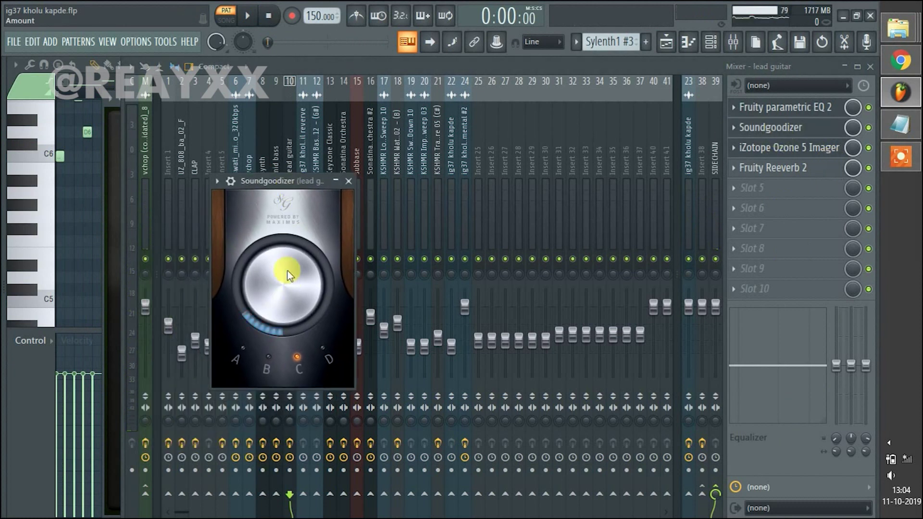
click(797, 148)
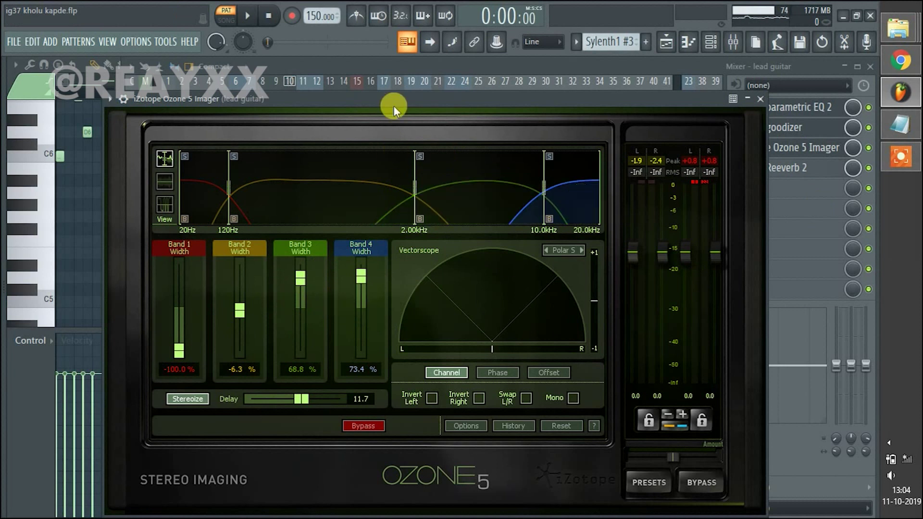
drag(390, 109, 423, 78)
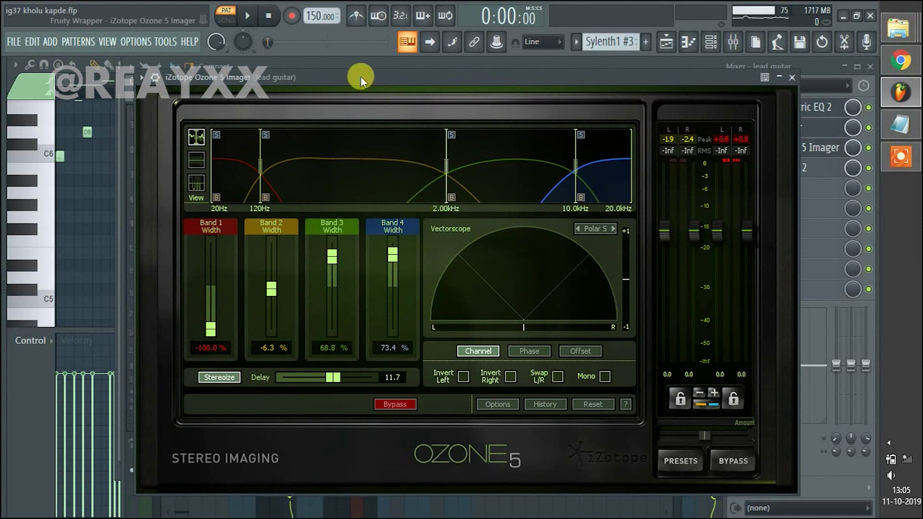
drag(361, 76, 349, 81)
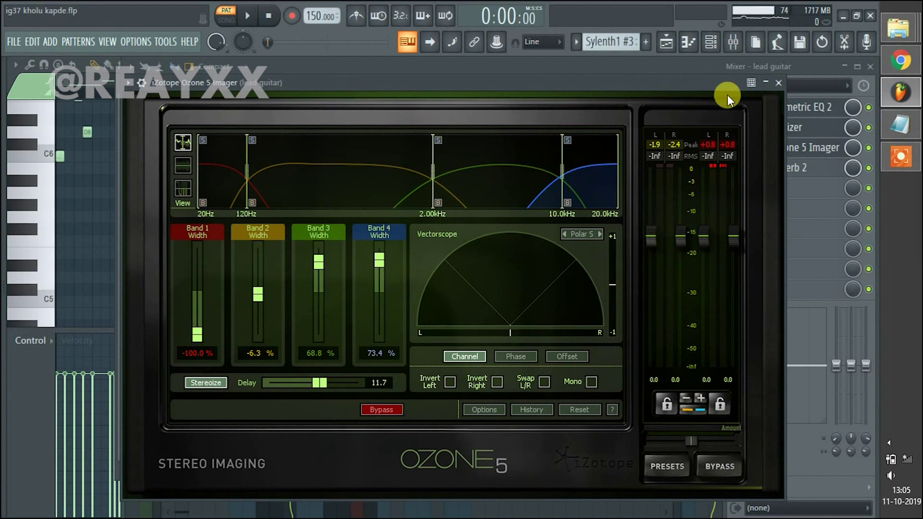
click(779, 83)
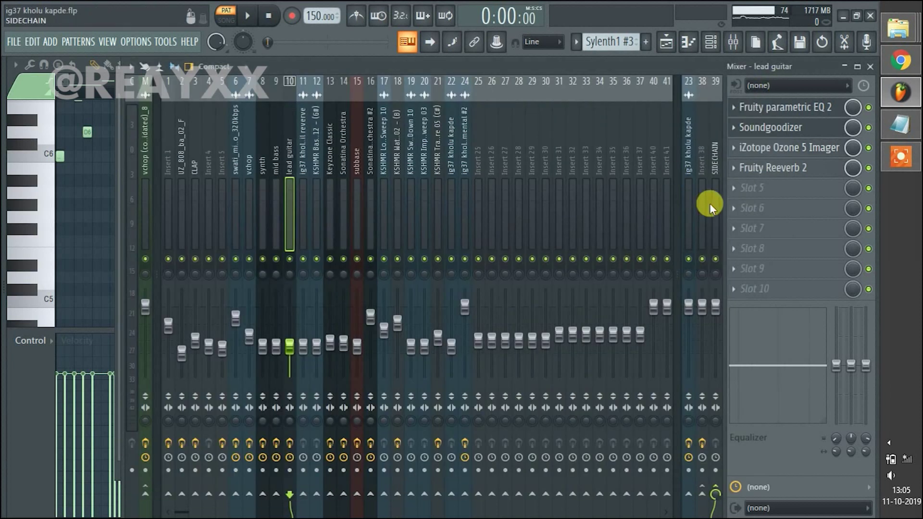
Open the lead guitar's Fruity Reeverb 2, examine its reverb settings, and close it
click(804, 166)
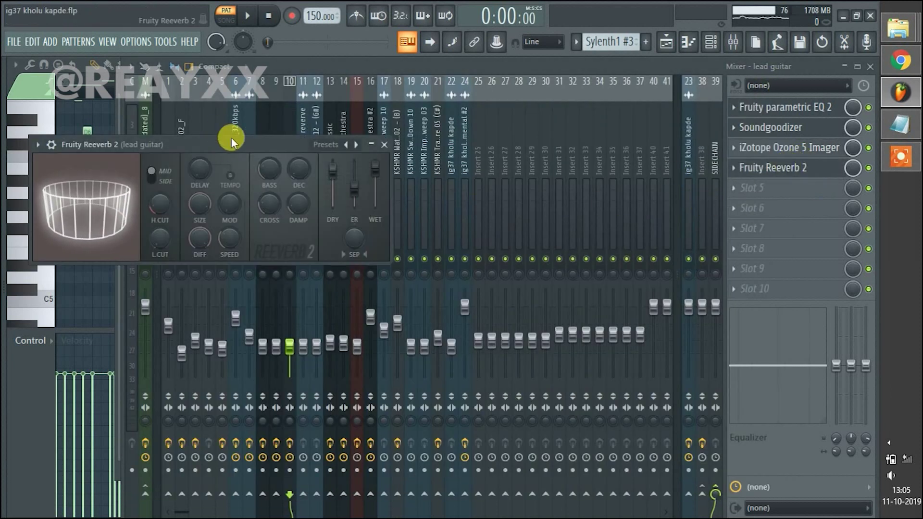
drag(228, 115, 399, 112)
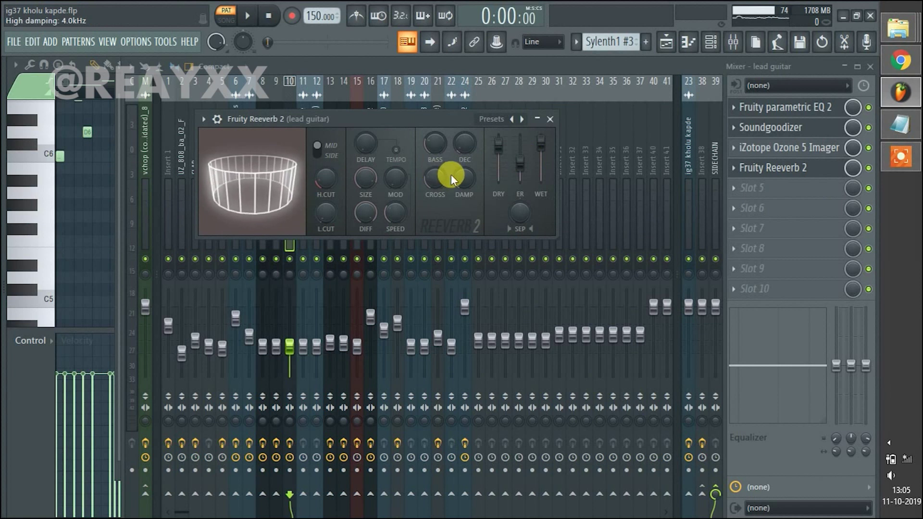
click(551, 119)
Show the arrangement and look over the lead guitar, its automation clips, and the mid bass and synth tracks below
click(669, 45)
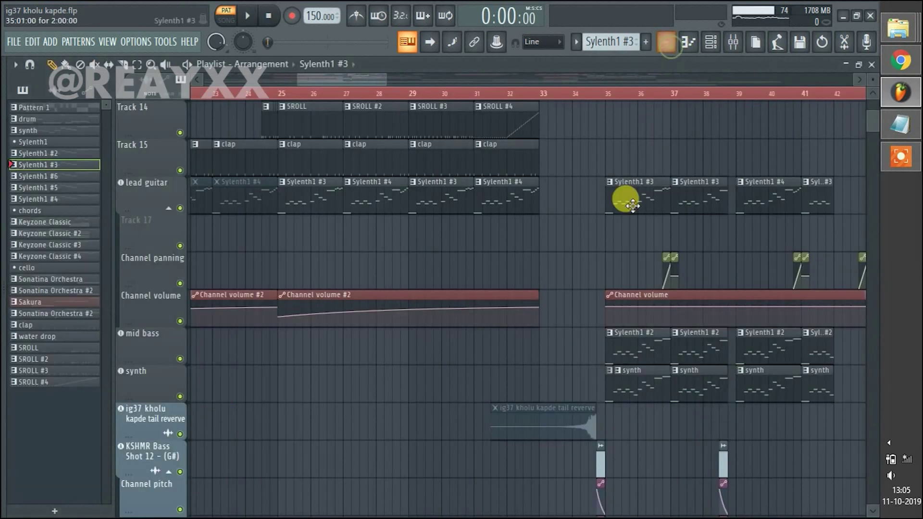
scroll(626, 199, down, 2)
scroll(544, 95, down, 2)
scroll(649, 287, up, 4)
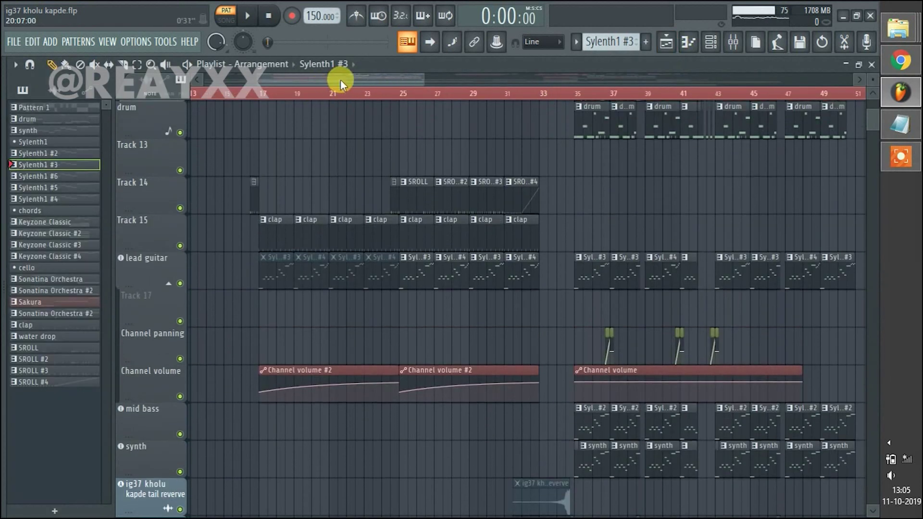
drag(340, 79, 416, 80)
scroll(356, 139, up, 2)
scroll(306, 95, up, 2)
scroll(313, 265, down, 5)
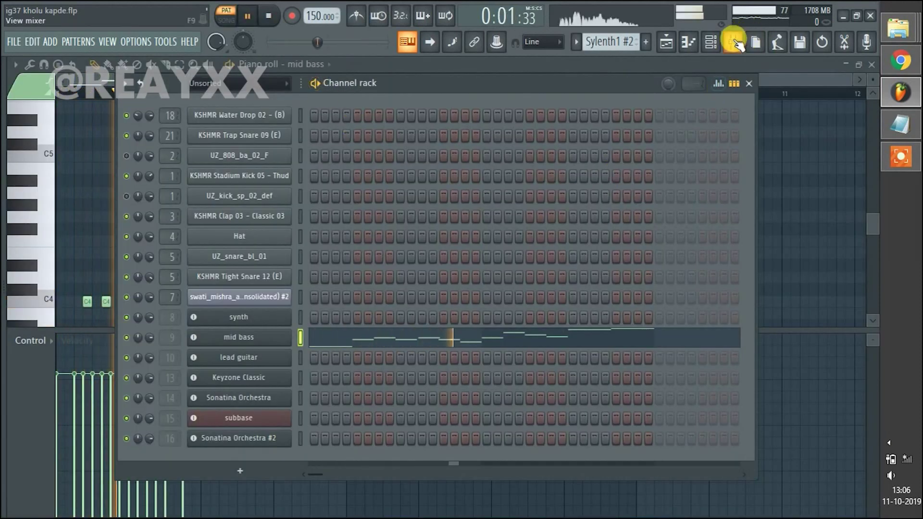
Show the mid bass's mixer effects during playback and examine its Fruity parametric EQ 2 curve
click(732, 42)
click(280, 152)
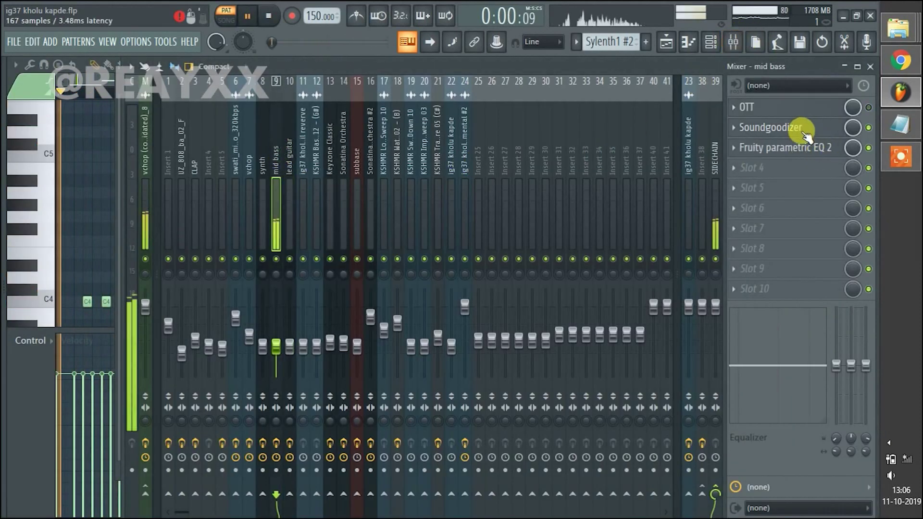
click(807, 152)
drag(298, 200, 421, 186)
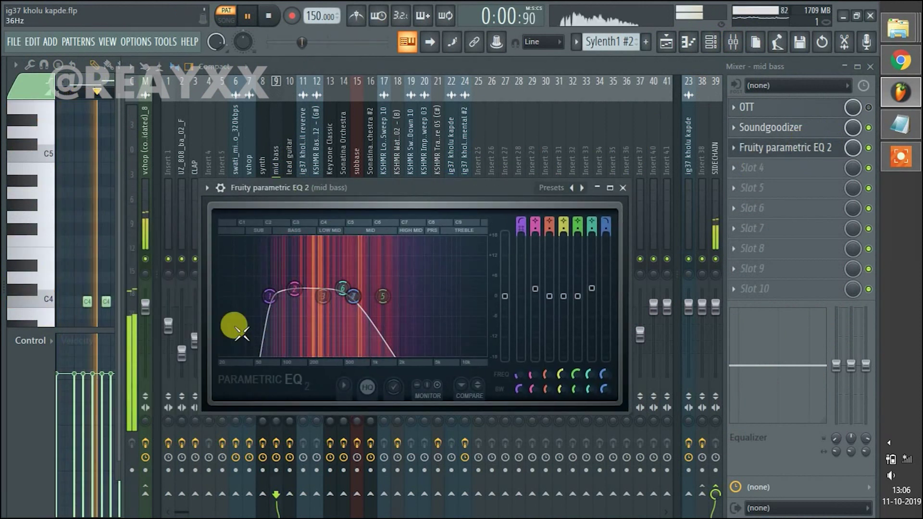
click(622, 188)
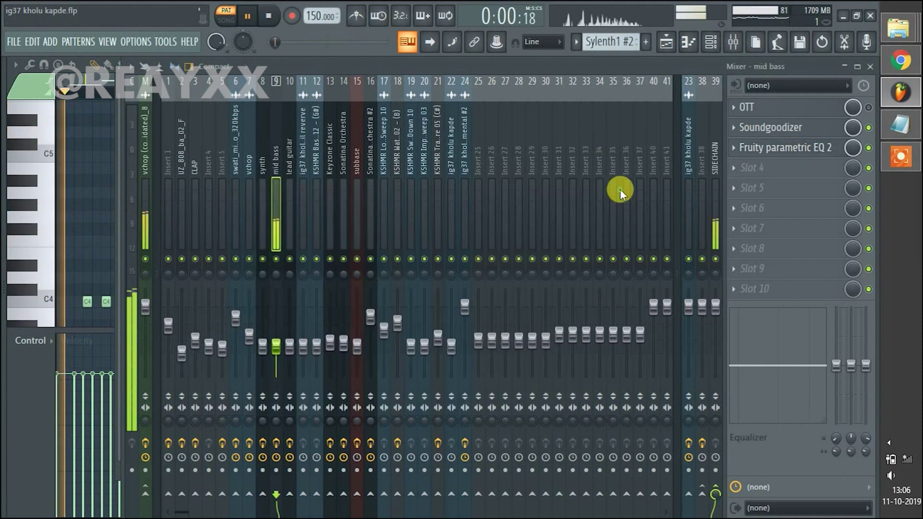
Unmute the synth track in the arrangement, and examine the Fruity parametric EQ 2 curve on the synth's mixer insert while its pattern plays
click(666, 42)
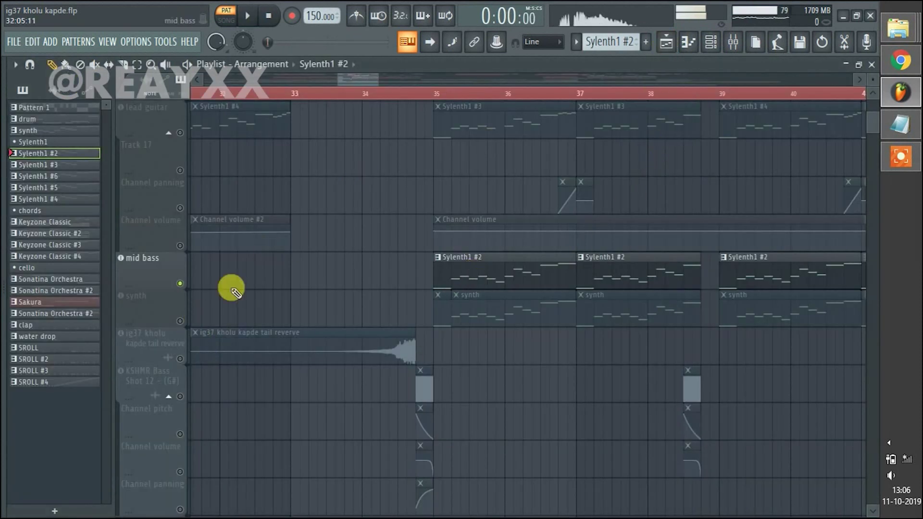
click(180, 322)
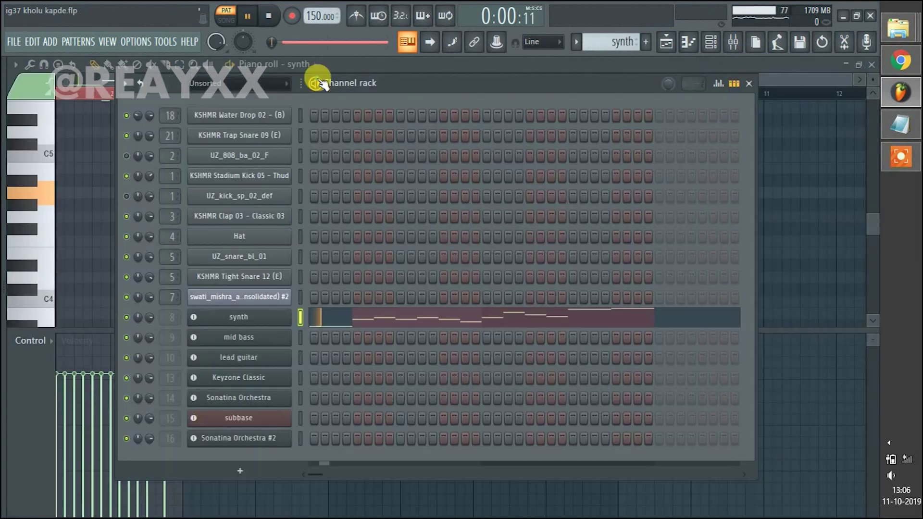
click(731, 50)
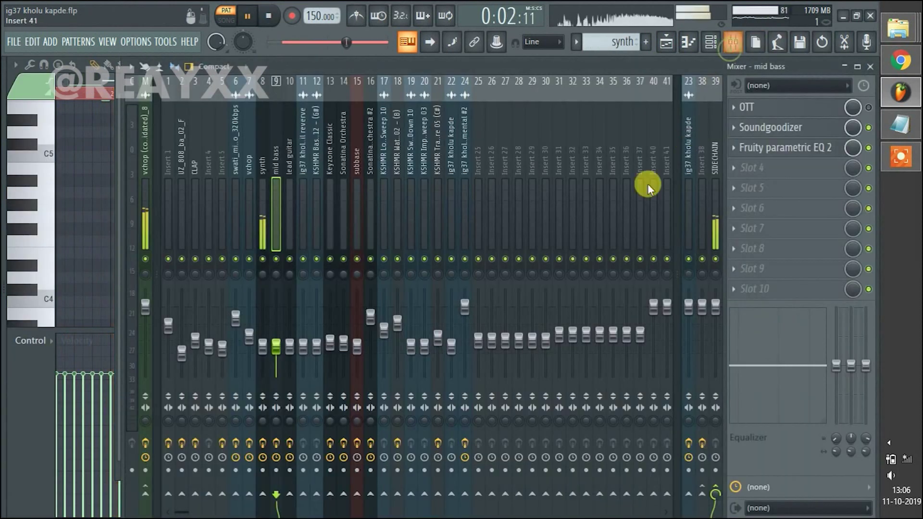
click(264, 144)
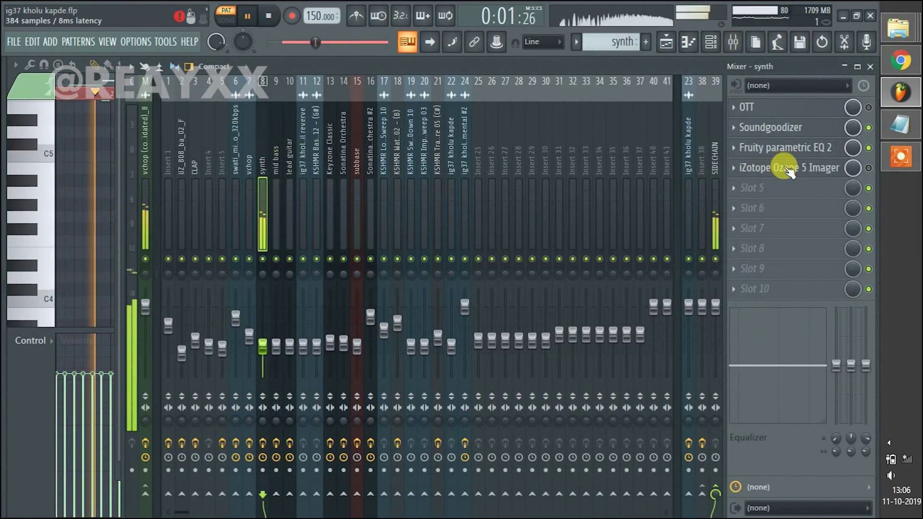
click(819, 150)
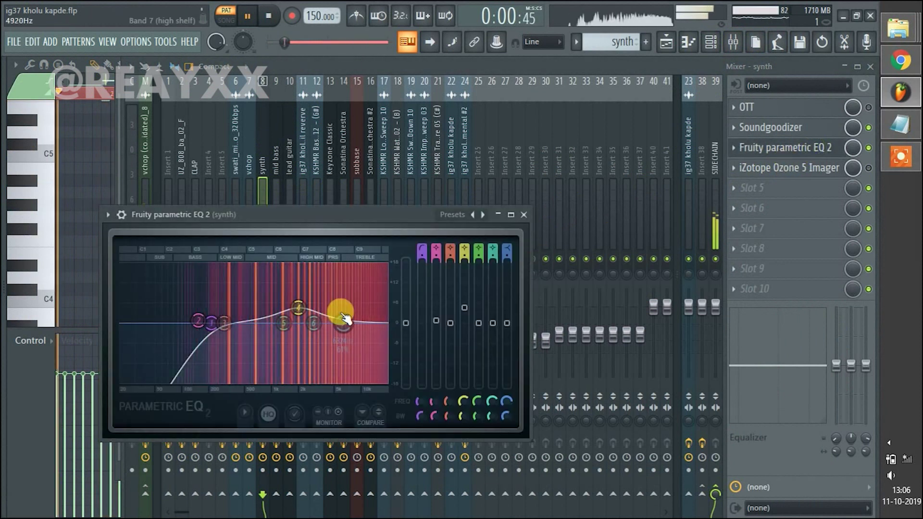
click(525, 213)
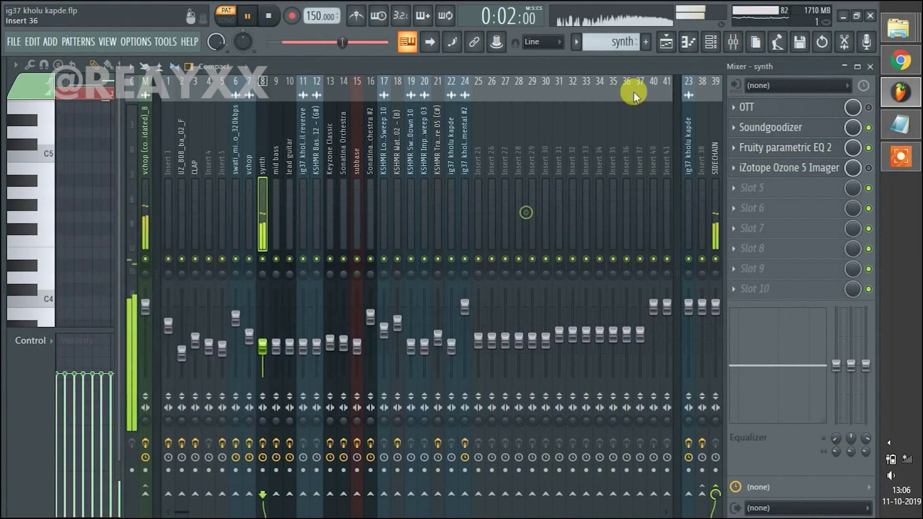
Stop the pattern, unmute the lead guitar track in the arrangement, and play it together with mid bass and synth
click(666, 43)
key(space)
scroll(209, 243, up, 2)
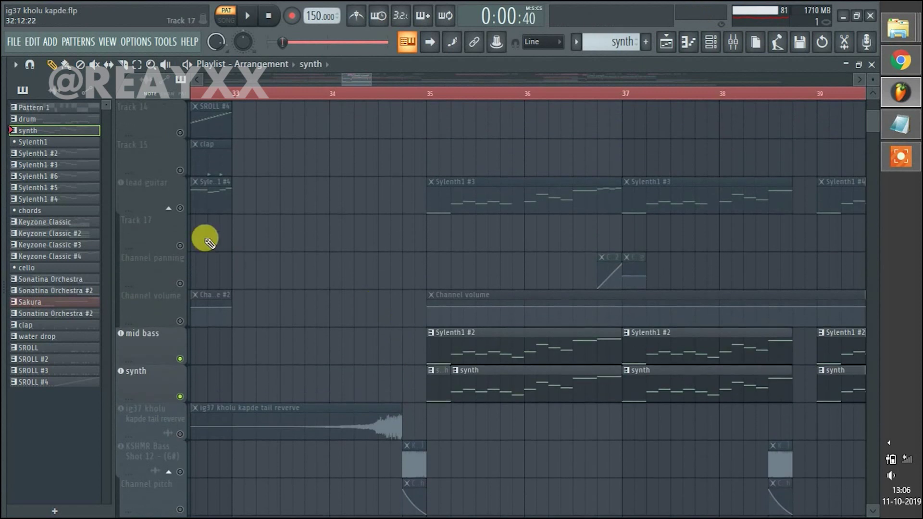
click(185, 207)
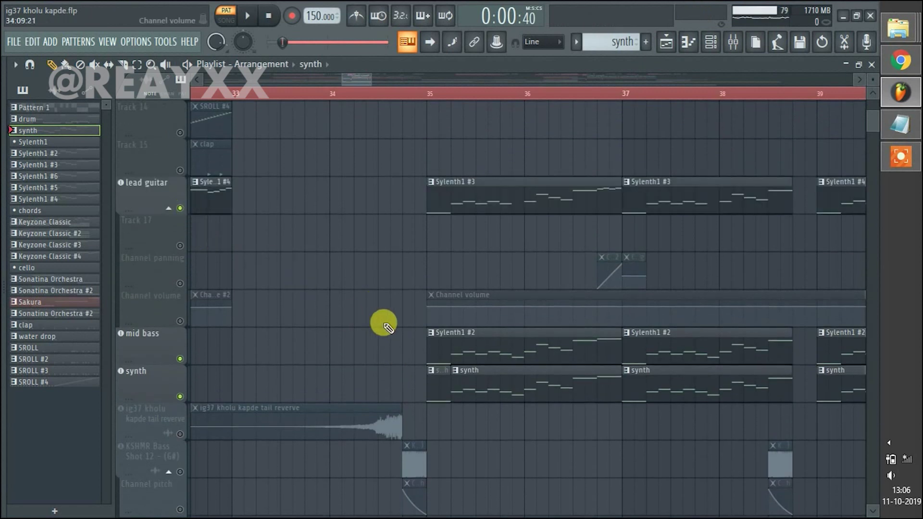
scroll(388, 328, down, 2)
key(space)
scroll(433, 144, up, 2)
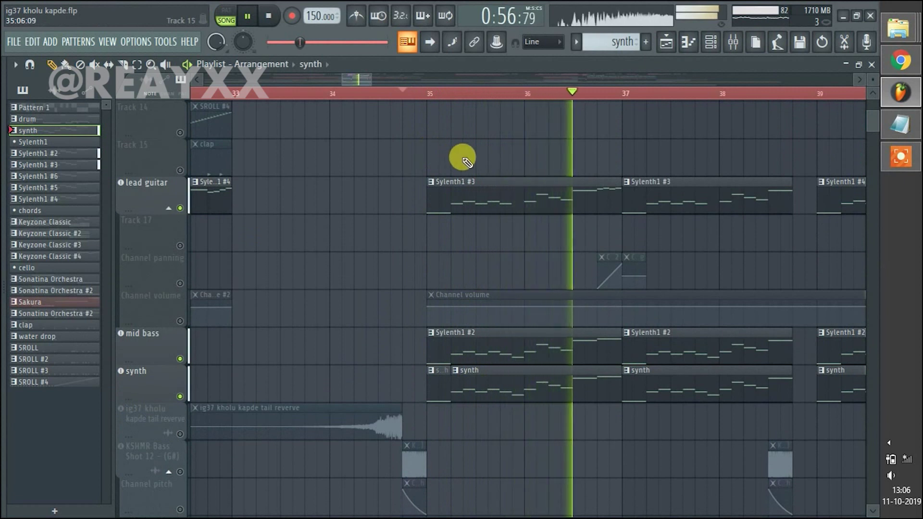
scroll(462, 155, up, 3)
scroll(468, 156, down, 3)
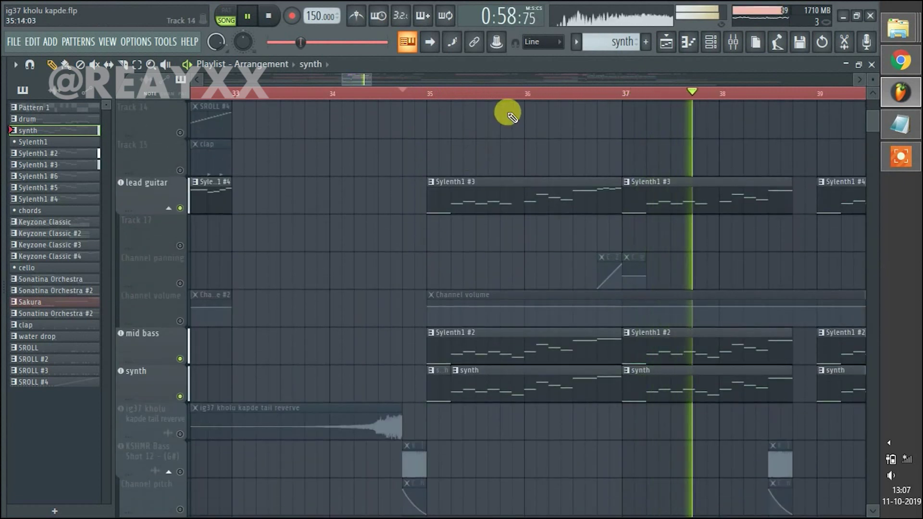
scroll(546, 93, down, 2)
scroll(604, 309, up, 8)
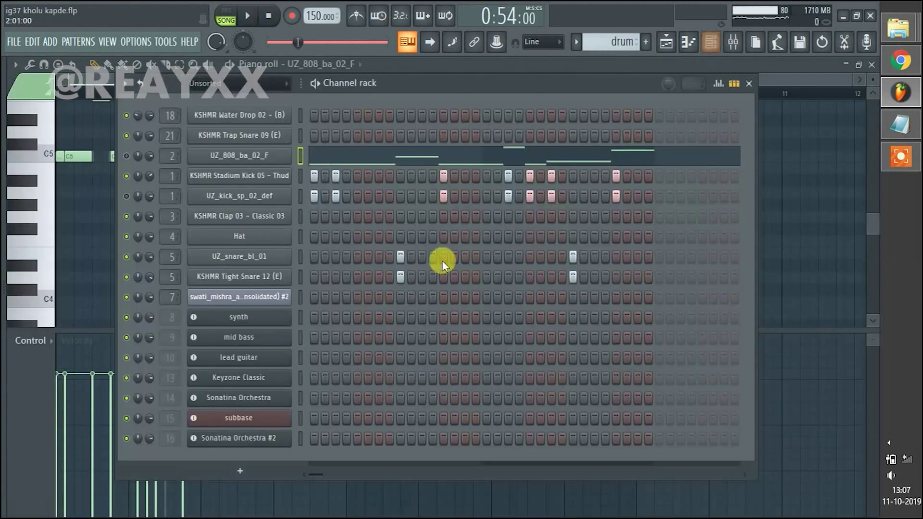
Audition the drum pattern and open the KSHMR Stadium Kick 05 - Thud channel to inspect its sample settings
key(space)
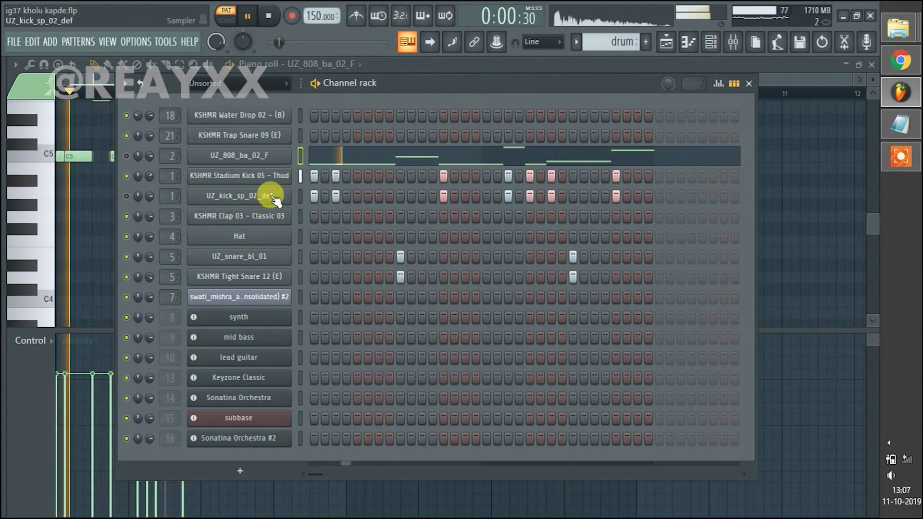
key(space)
click(278, 177)
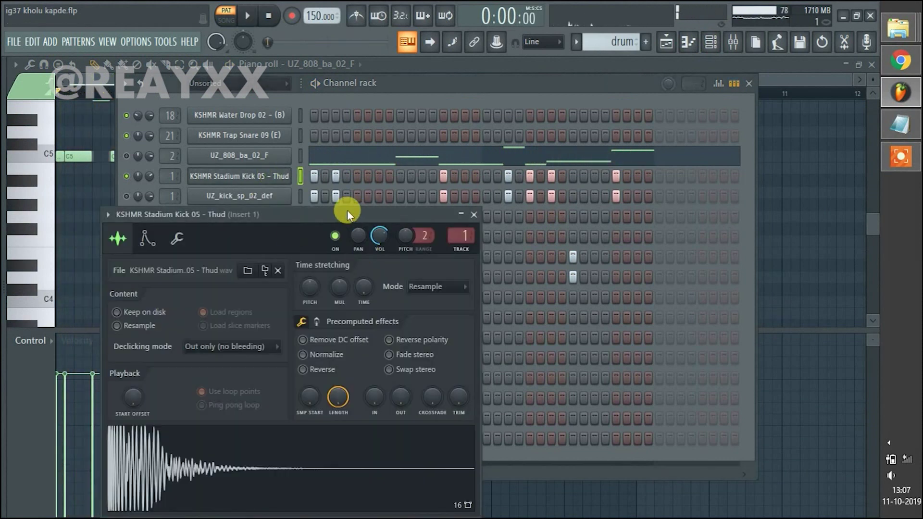
drag(347, 211, 463, 78)
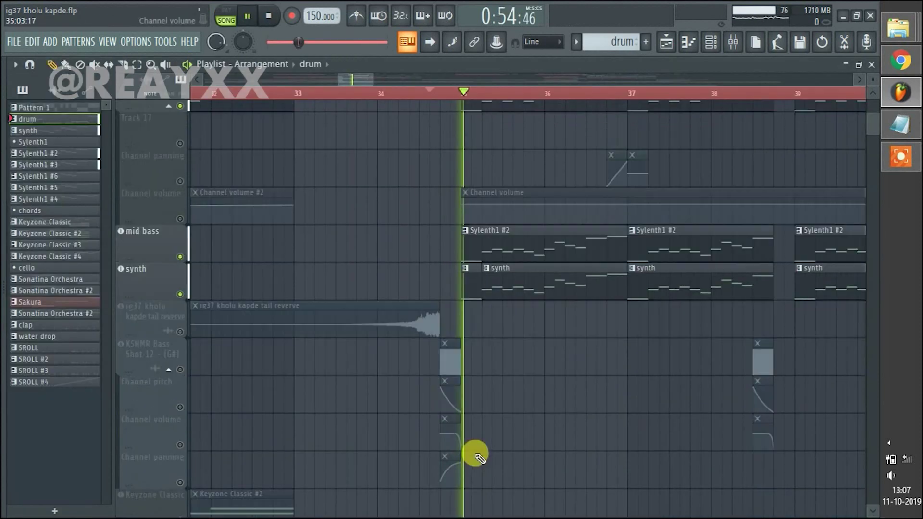
Play the arrangement from about bar 35 with drum, lead guitar, mid bass and synth combined, looking over the tracks, and stop playback
scroll(476, 451, down, 1)
scroll(492, 94, down, 3)
scroll(559, 318, up, 5)
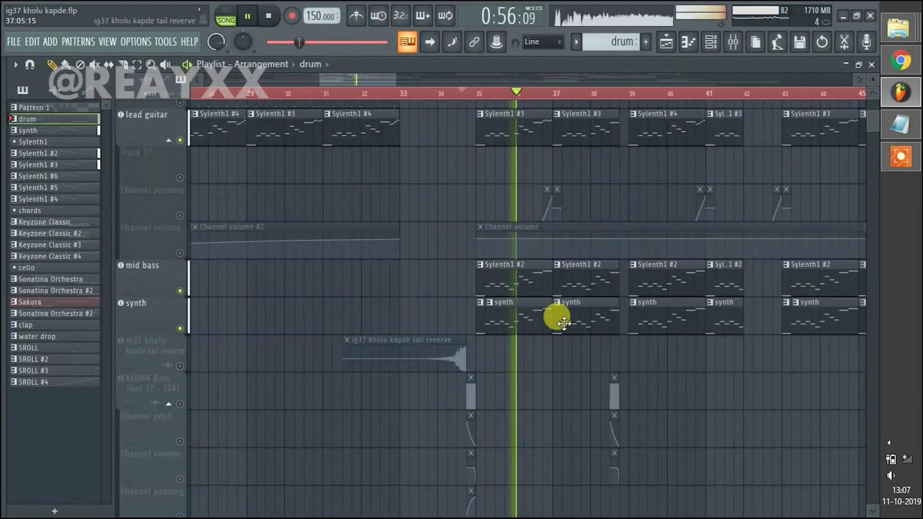
scroll(564, 333, down, 1)
scroll(565, 333, down, 3)
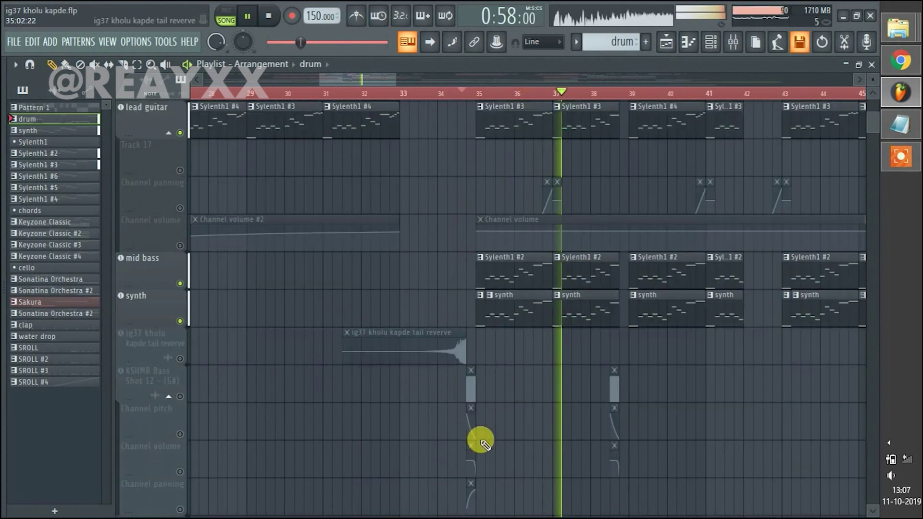
scroll(557, 405, up, 8)
scroll(558, 414, up, 3)
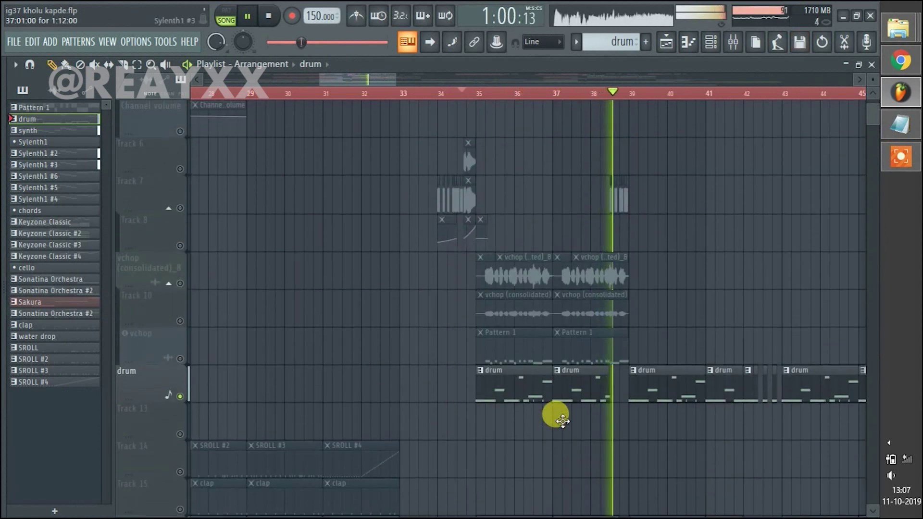
scroll(558, 418, down, 12)
scroll(559, 436, down, 11)
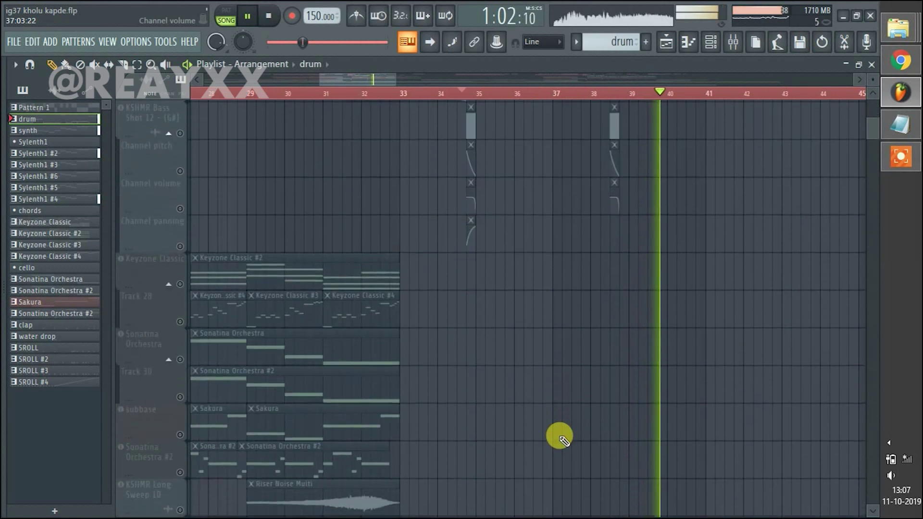
scroll(562, 435, up, 17)
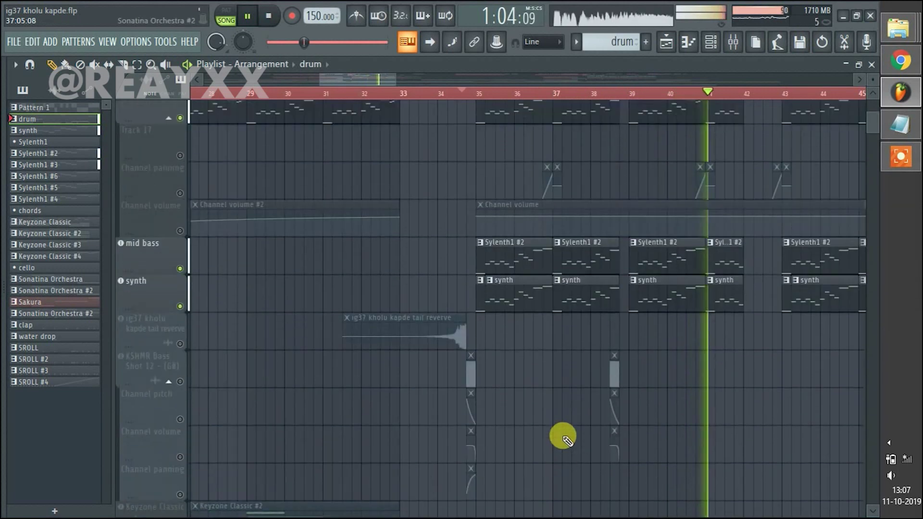
scroll(566, 438, up, 3)
scroll(567, 439, down, 4)
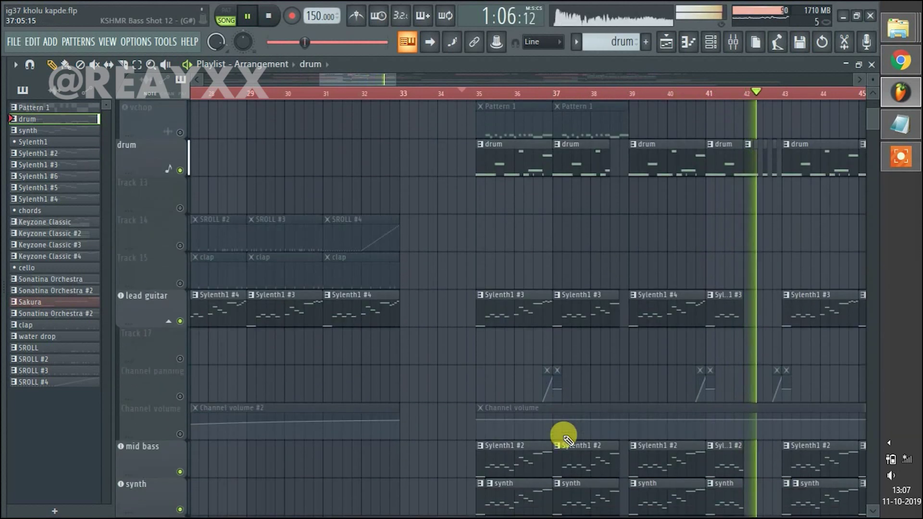
key(space)
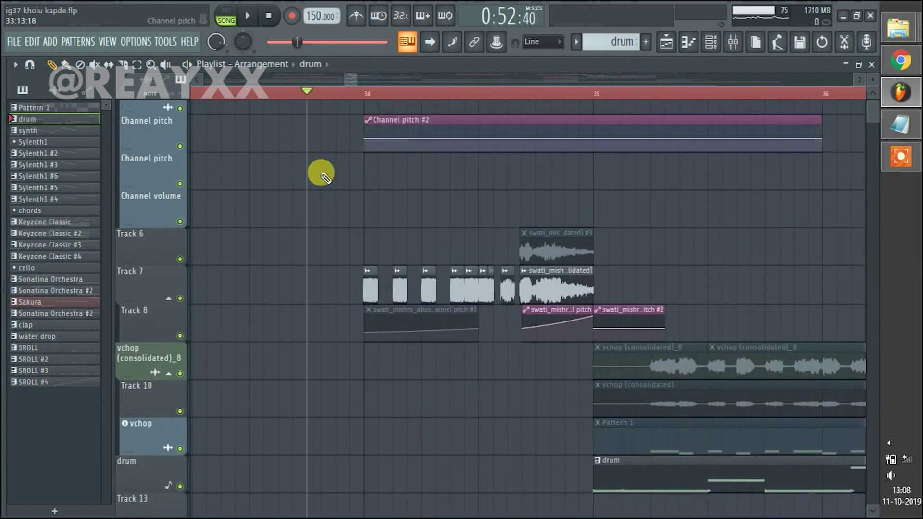
Solo Track 7 in the arrangement and play its chopped vocal clips around bar 34, then stop playback
scroll(323, 175, down, 2)
scroll(327, 94, down, 1)
scroll(358, 193, down, 1)
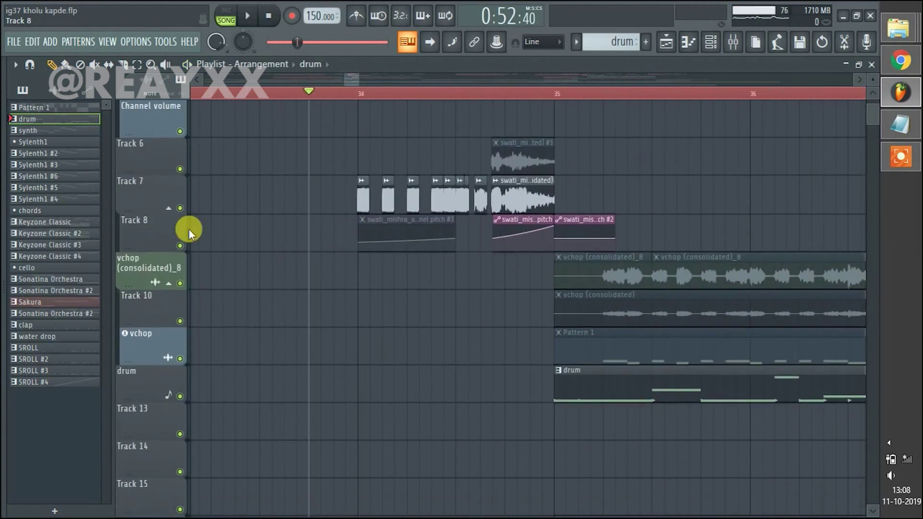
right_click(181, 207)
key(space)
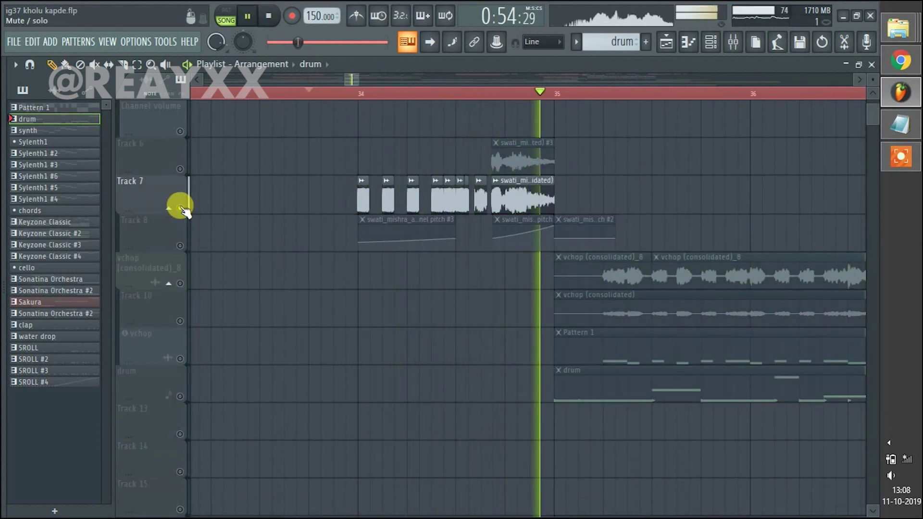
key(space)
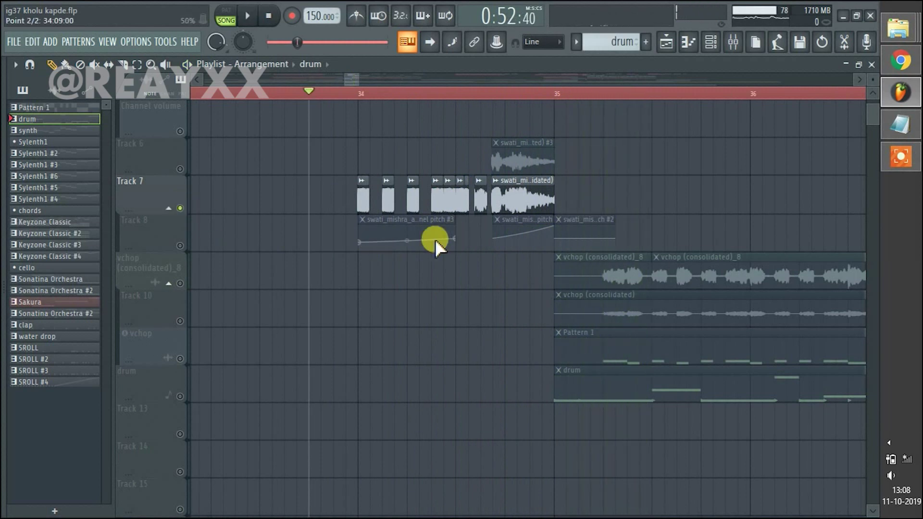
Unmute Track 8's pitch automation, play it with Track 7 from the middle of bar 34, and open the long vocal clip's settings
click(181, 246)
click(469, 94)
key(space)
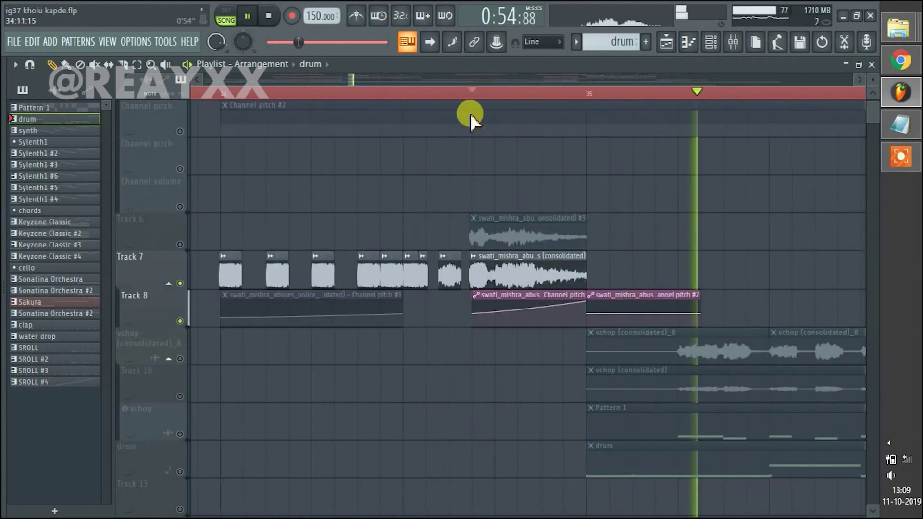
key(space)
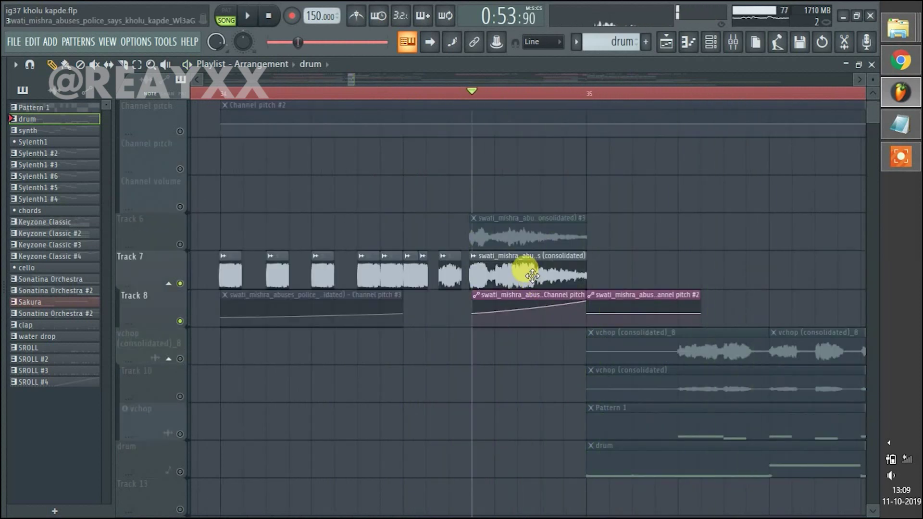
double_click(525, 268)
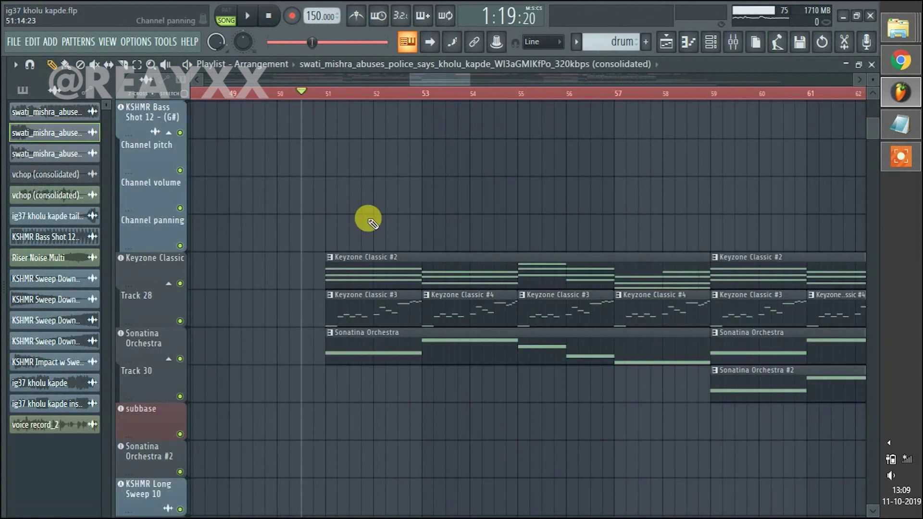
Play the arrangement from bar 51, examining the Keyzone Classic, Sonatina Orchestra and KSHMR sweep tracks, and stop playback
scroll(366, 217, down, 1)
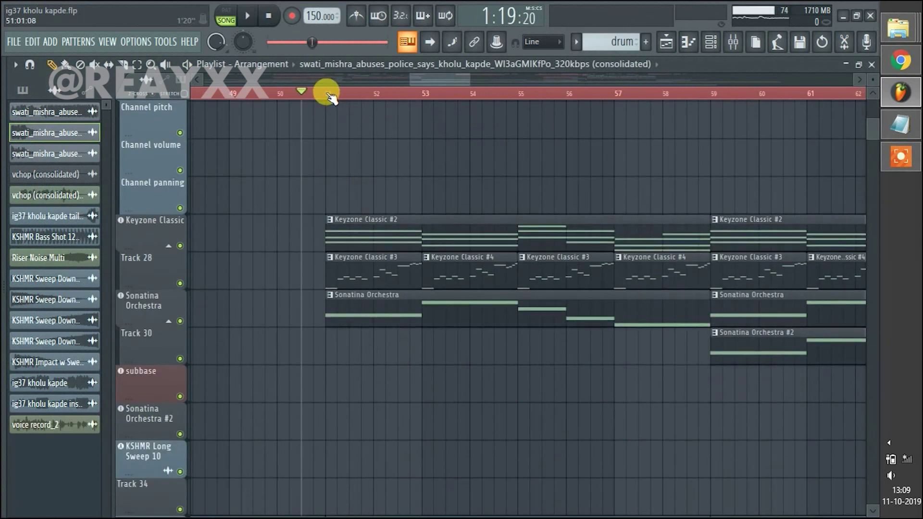
click(327, 92)
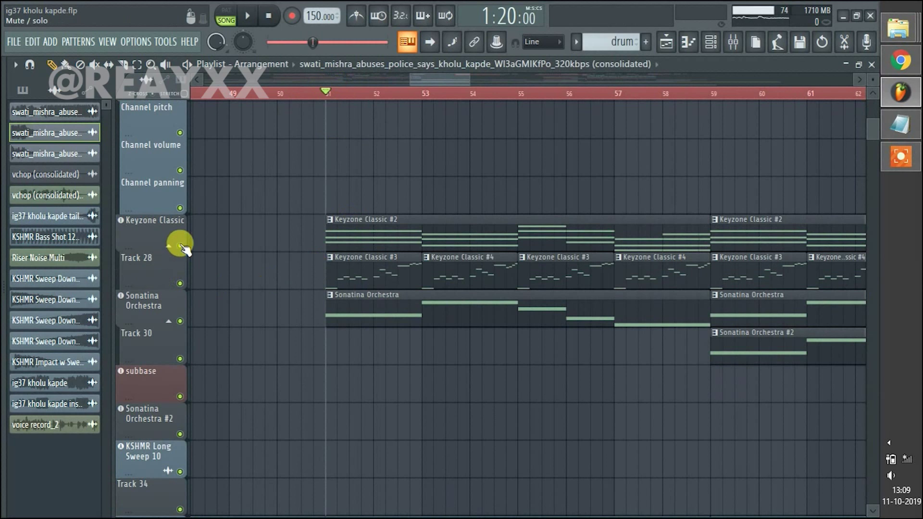
key(space)
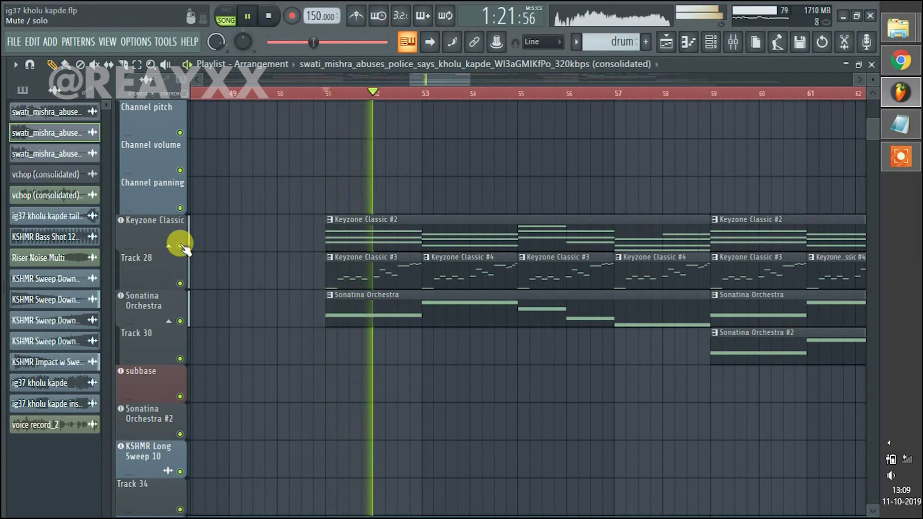
scroll(312, 337, up, 15)
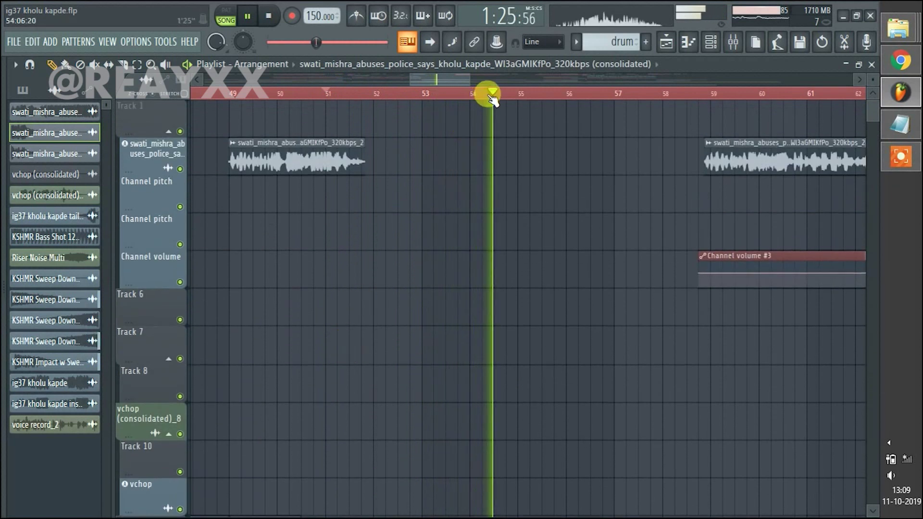
scroll(489, 94, down, 3)
scroll(591, 233, down, 12)
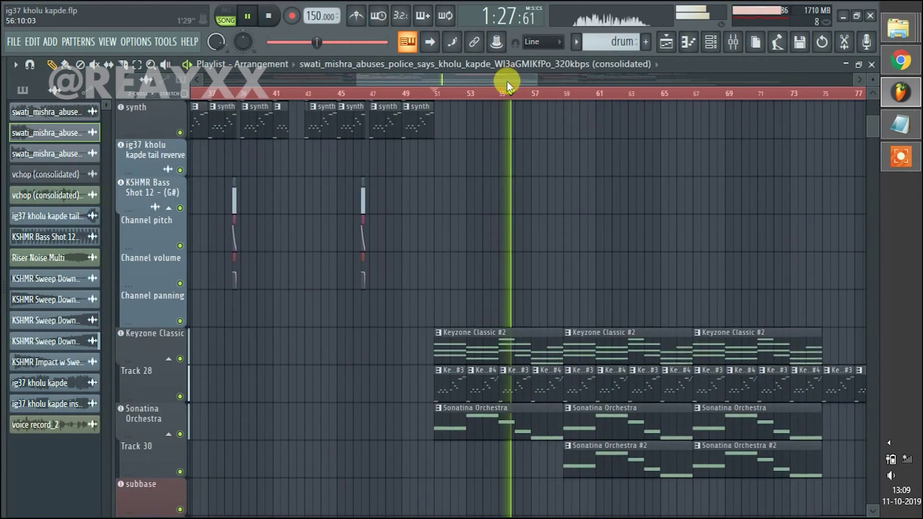
scroll(625, 166, down, 4)
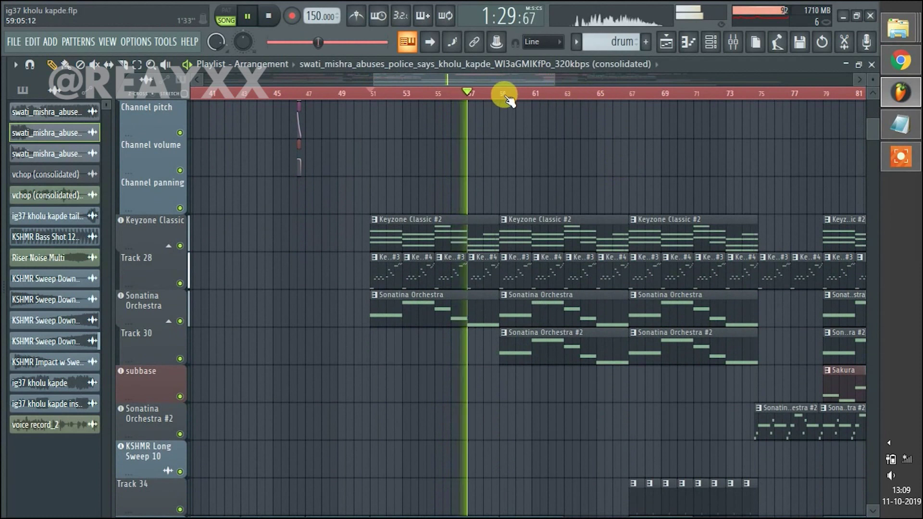
scroll(505, 96, up, 3)
scroll(505, 94, down, 1)
scroll(529, 233, down, 8)
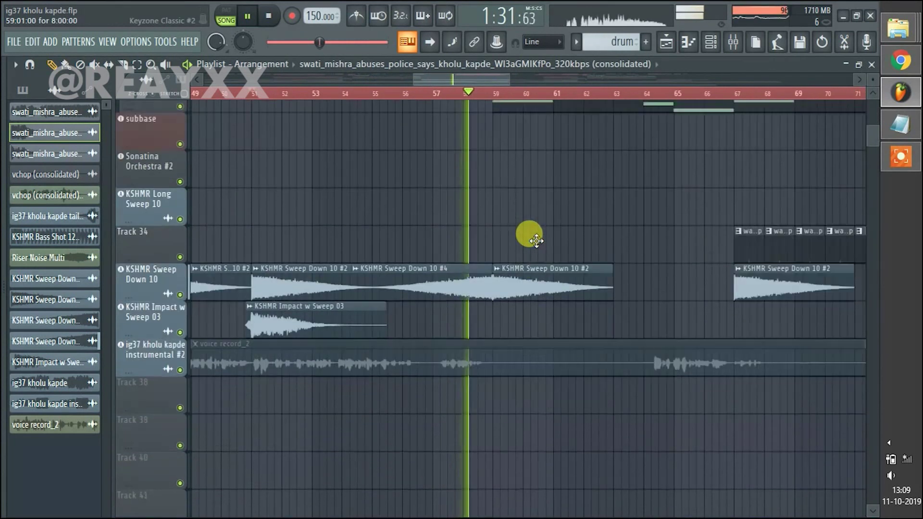
scroll(552, 309, up, 10)
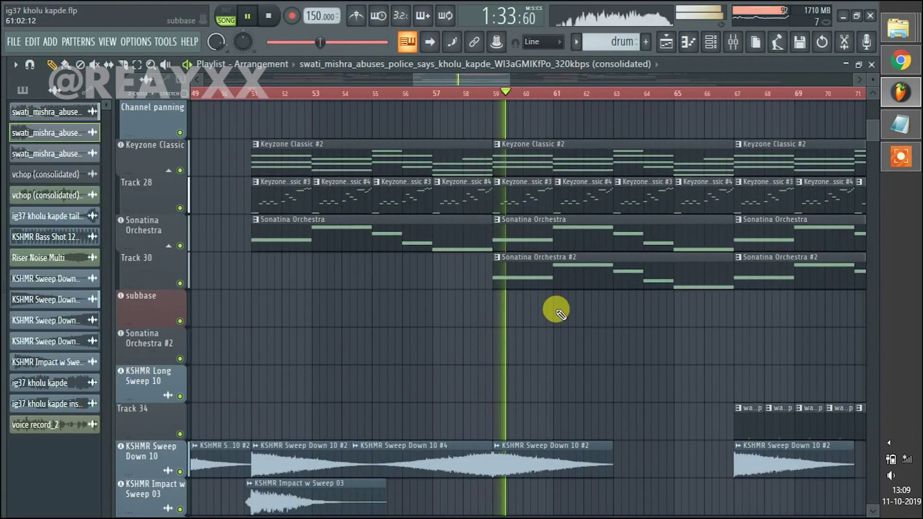
scroll(576, 332, up, 1)
key(space)
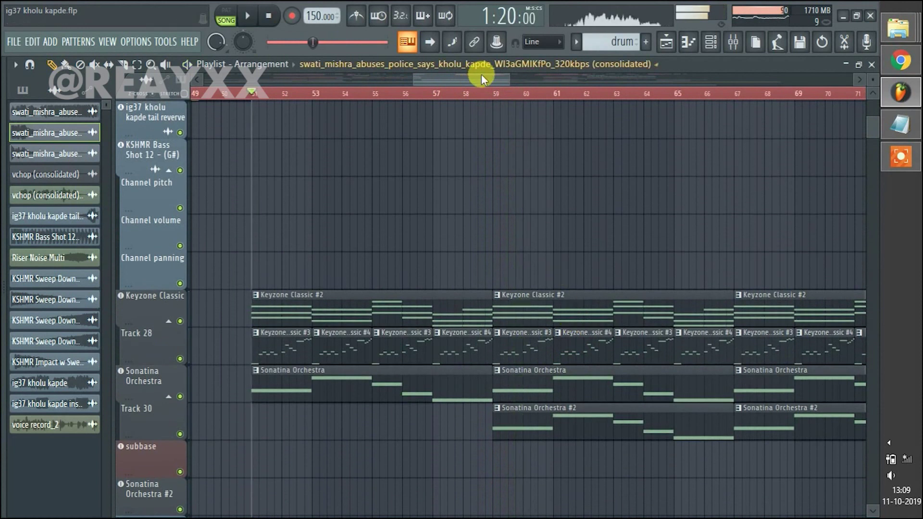
Look over the vocal clips, automation and effect tracks across the arrangement to locate the vocal section near bar 59
scroll(529, 92, down, 3)
scroll(591, 335, down, 5)
scroll(592, 335, down, 4)
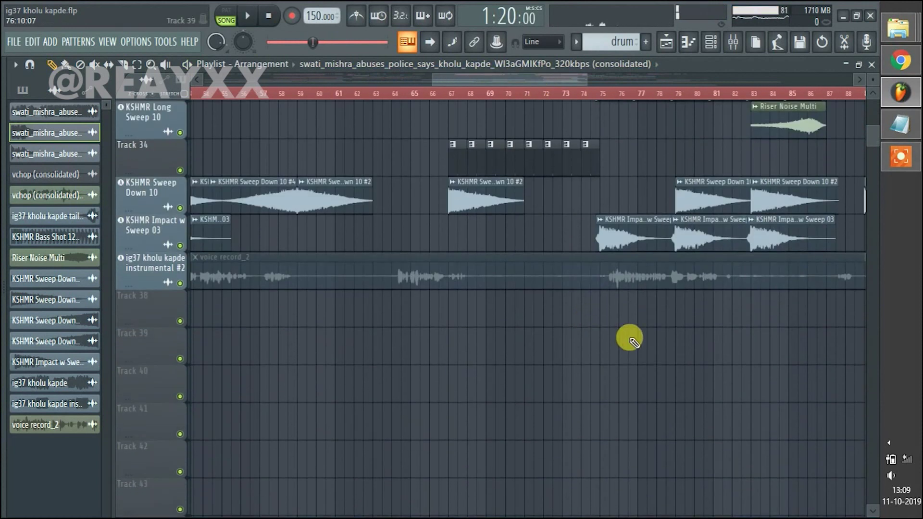
scroll(629, 335, up, 15)
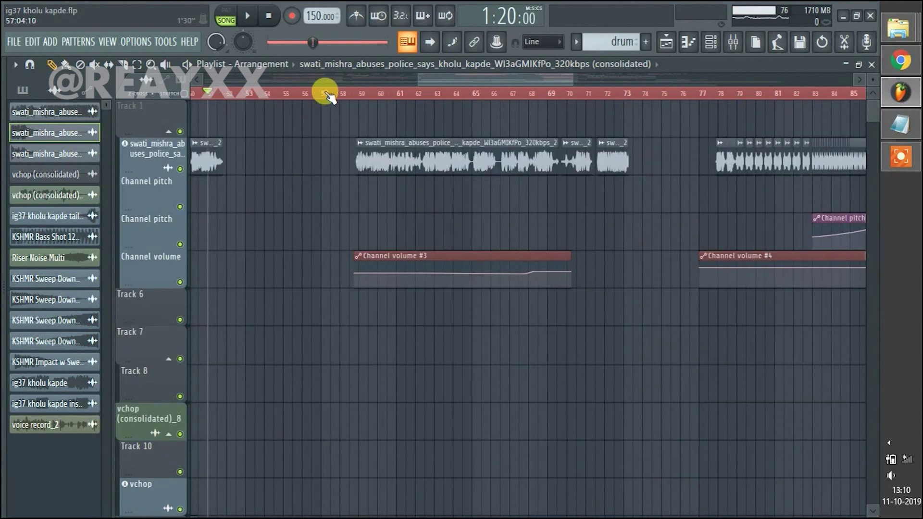
click(326, 93)
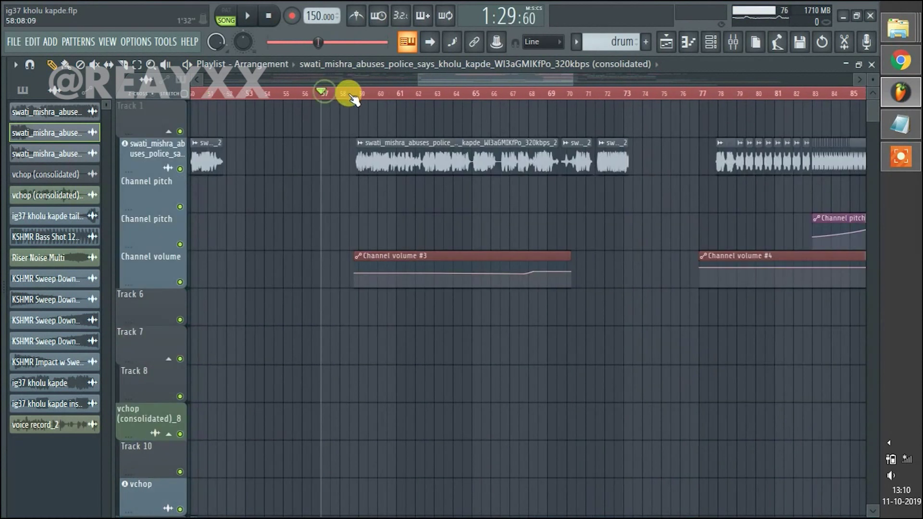
scroll(357, 96, up, 5)
scroll(361, 95, down, 4)
drag(436, 80, 288, 96)
click(289, 94)
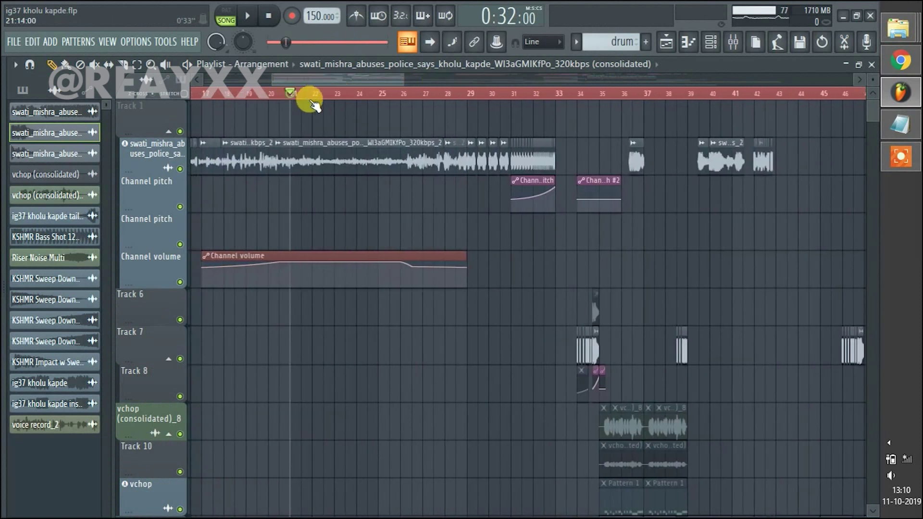
scroll(313, 91, down, 3)
drag(370, 73, 455, 81)
scroll(330, 92, up, 7)
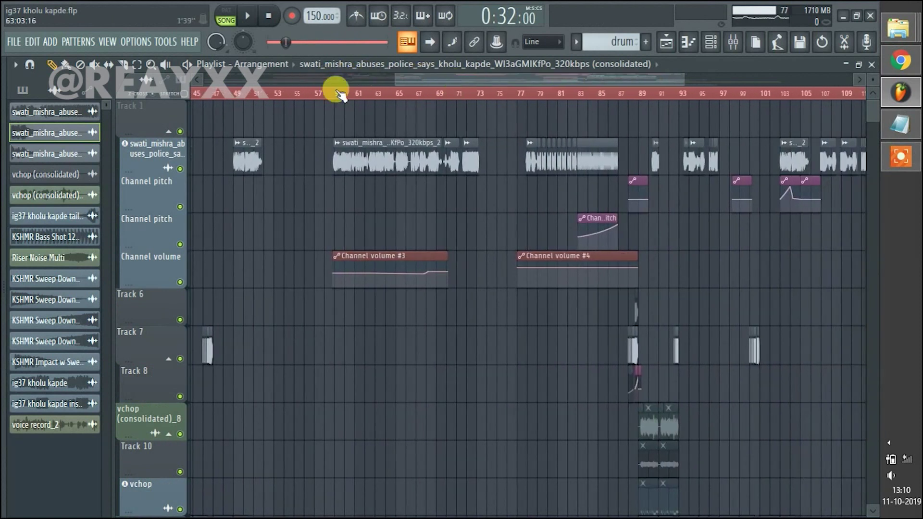
Play the vocal from just before bar 59 and enable Fruity parametric EQ 2 and Soundgoodizer on its mixer insert
click(321, 92)
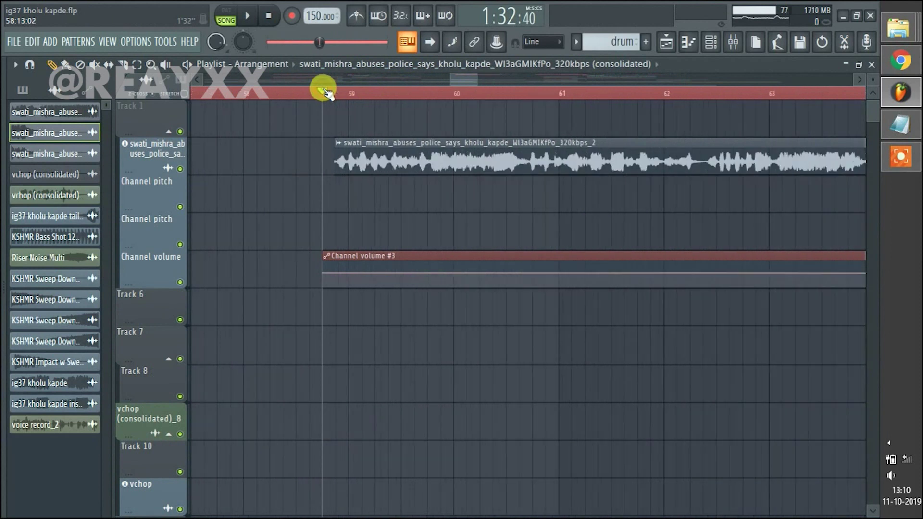
key(space)
key(F9)
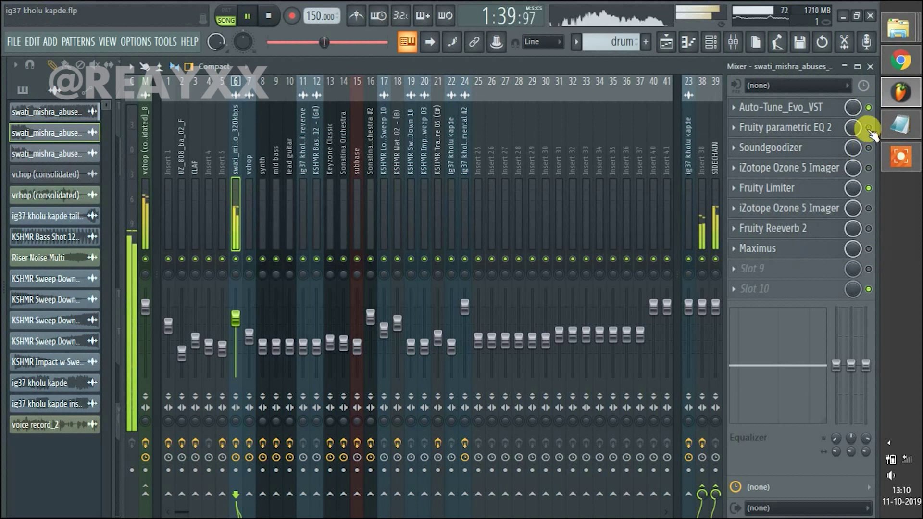
click(844, 136)
click(869, 147)
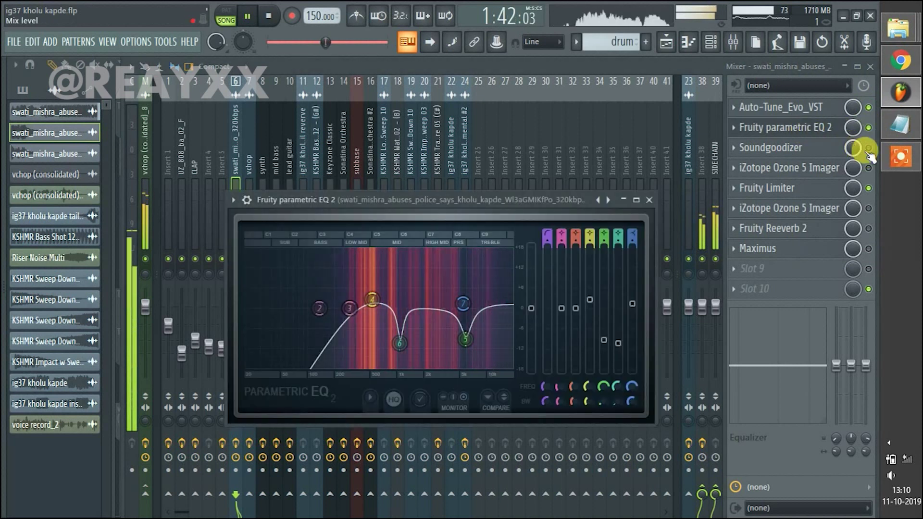
click(869, 148)
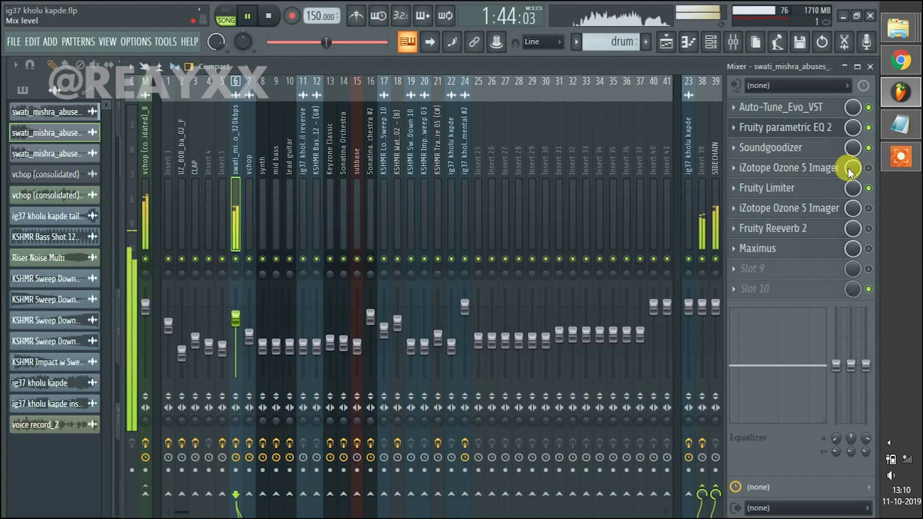
Enable both iZotope Ozone 5 Imagers and Fruity Reeverb 2 on the vocal insert, move Fruity Limiter below the second Imager, and stop playback
click(869, 168)
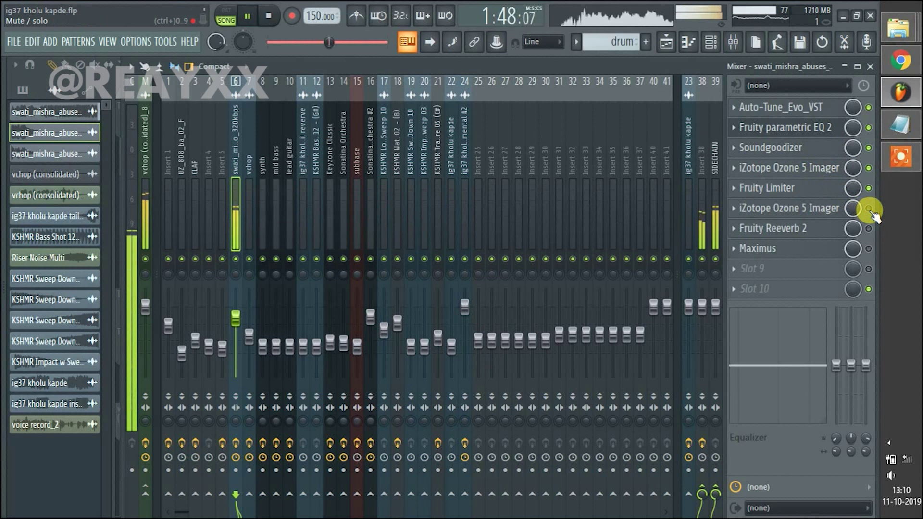
drag(798, 190, 823, 212)
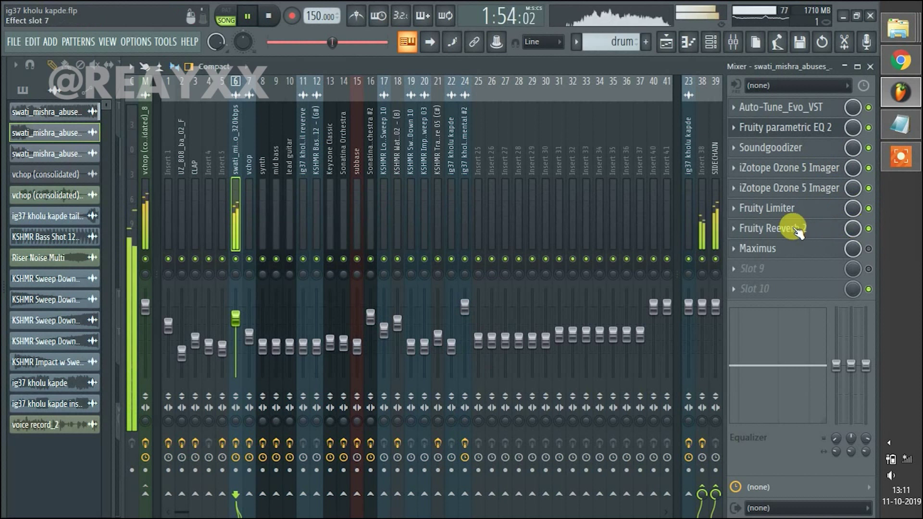
key(space)
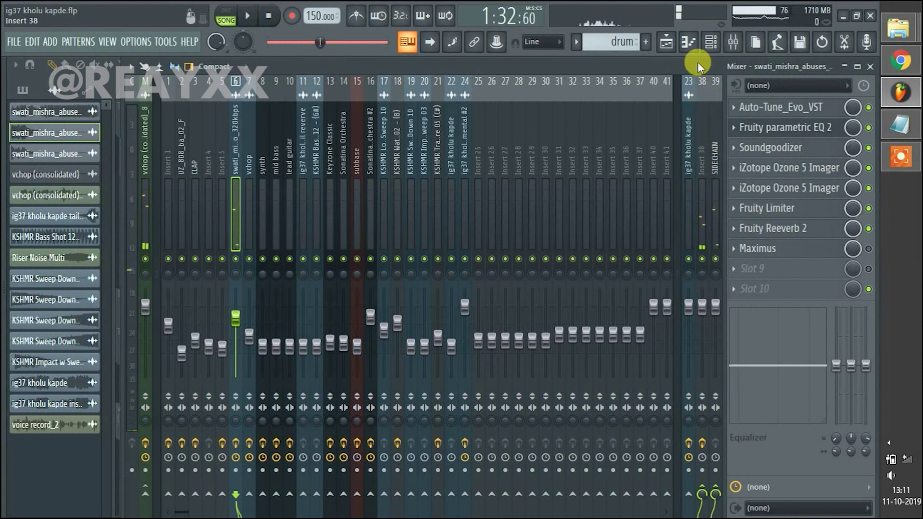
Return to the playlist and turn off the solo on the main vocal track
click(667, 42)
scroll(423, 93, down, 3)
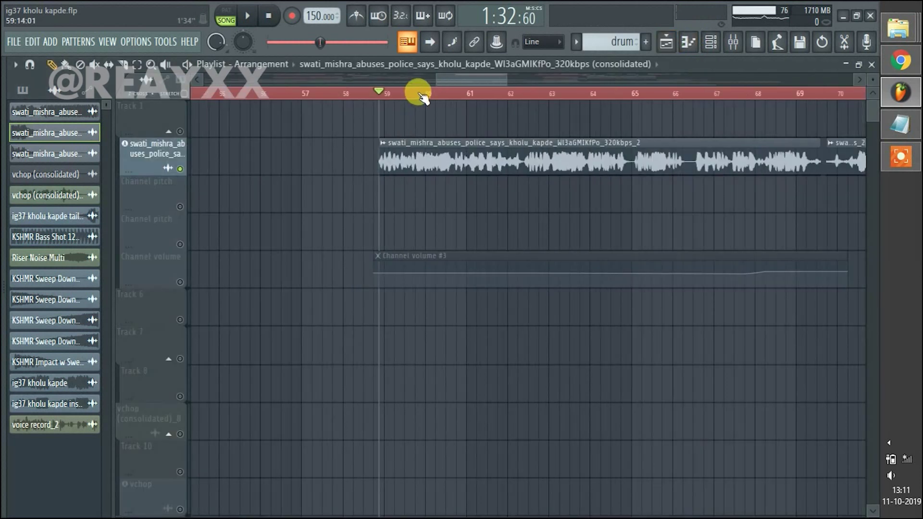
scroll(532, 95, down, 4)
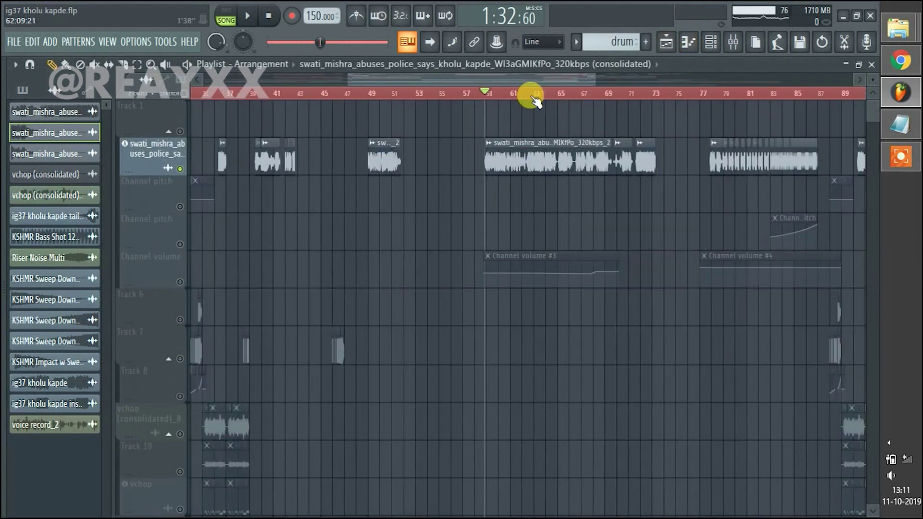
right_click(179, 168)
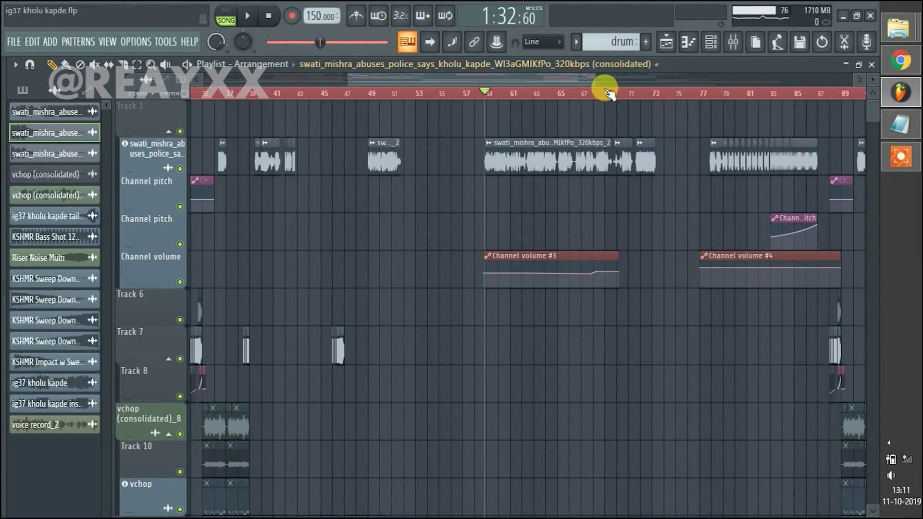
Look over the whole arrangement from the vocal and automation tracks down to the drum, lead guitar, mid bass and synth tracks
scroll(609, 94, down, 3)
scroll(664, 187, down, 8)
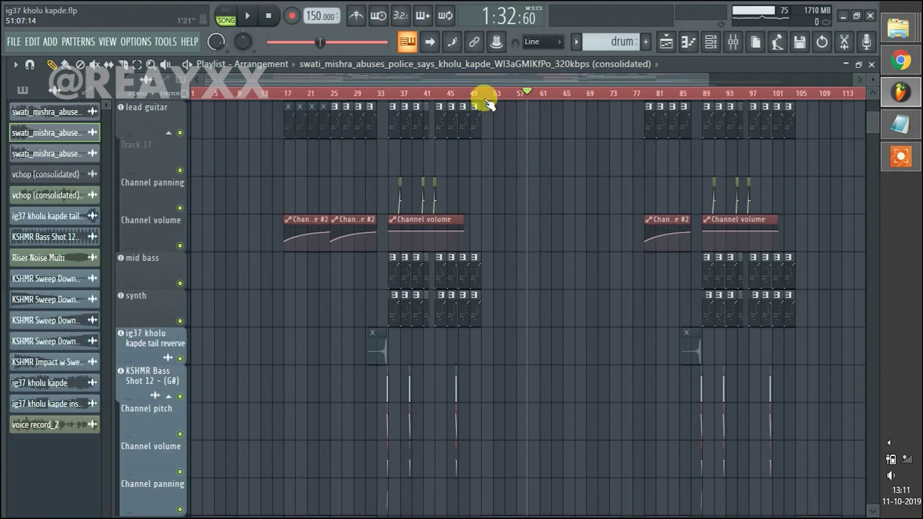
scroll(474, 416, up, 6)
scroll(519, 378, down, 3)
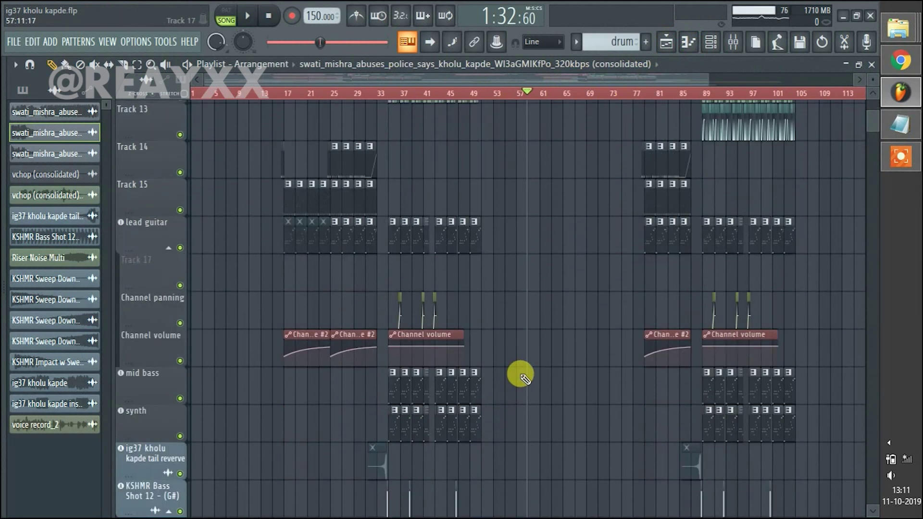
scroll(522, 378, up, 10)
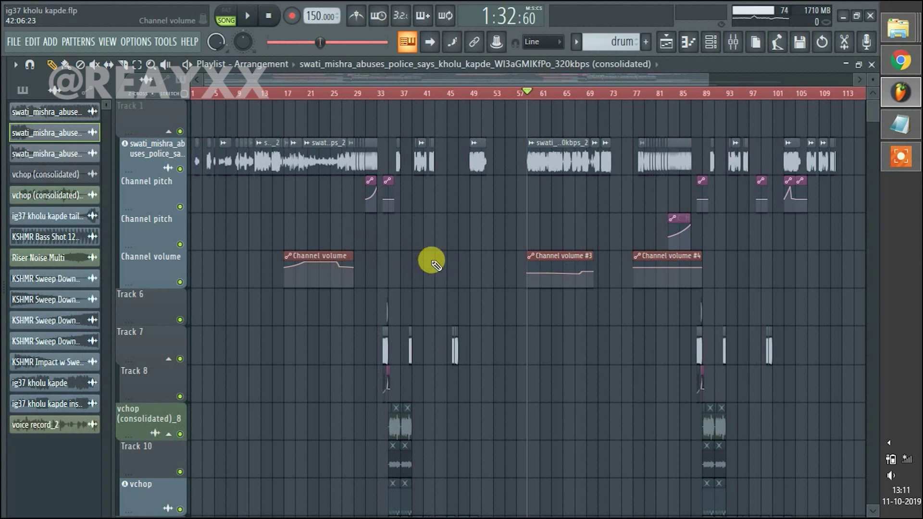
scroll(432, 262, down, 1)
scroll(516, 226, down, 1)
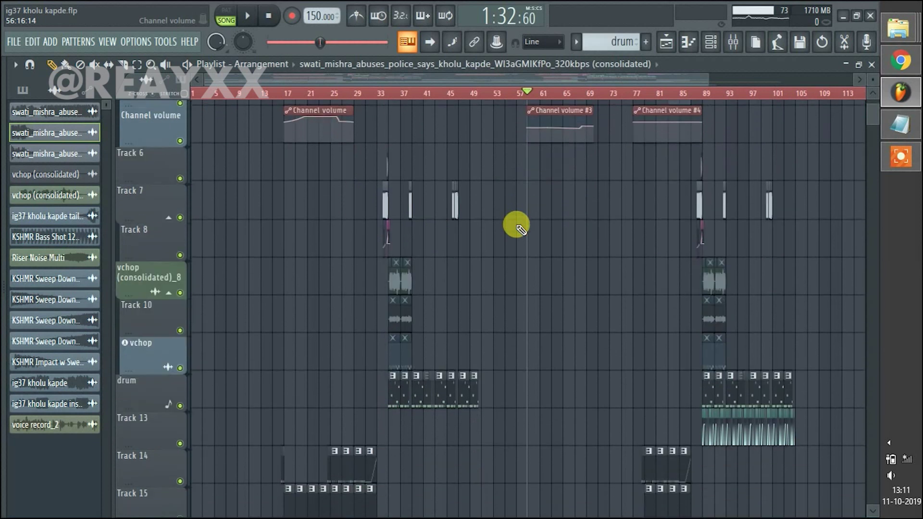
scroll(521, 230, down, 2)
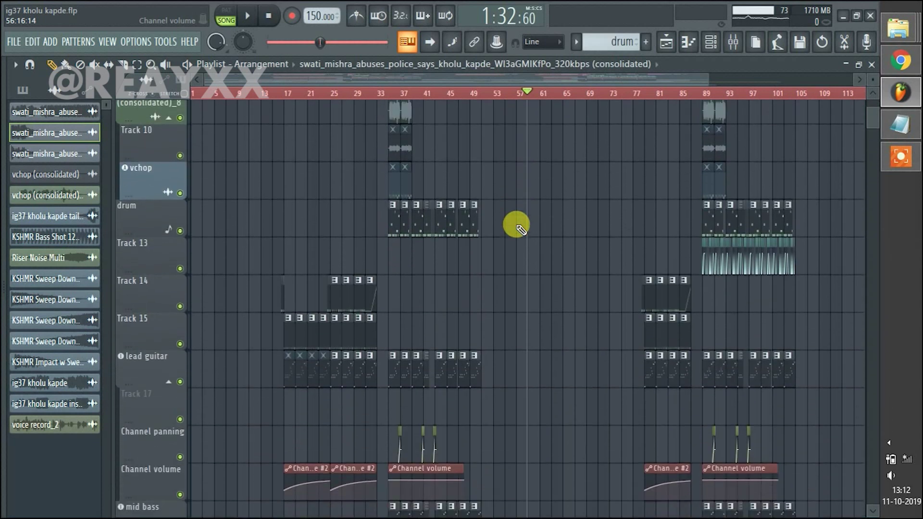
Examine the arrangement's lower layers down to the KSHMR Bass Shot and Keyzone Classic tracks, and return to the vocal chop and drum tracks
scroll(521, 230, down, 3)
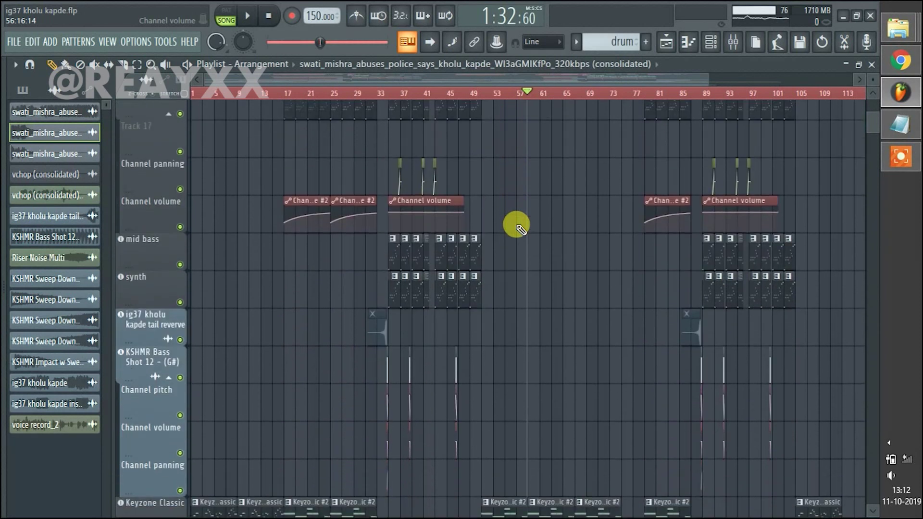
scroll(521, 230, up, 1)
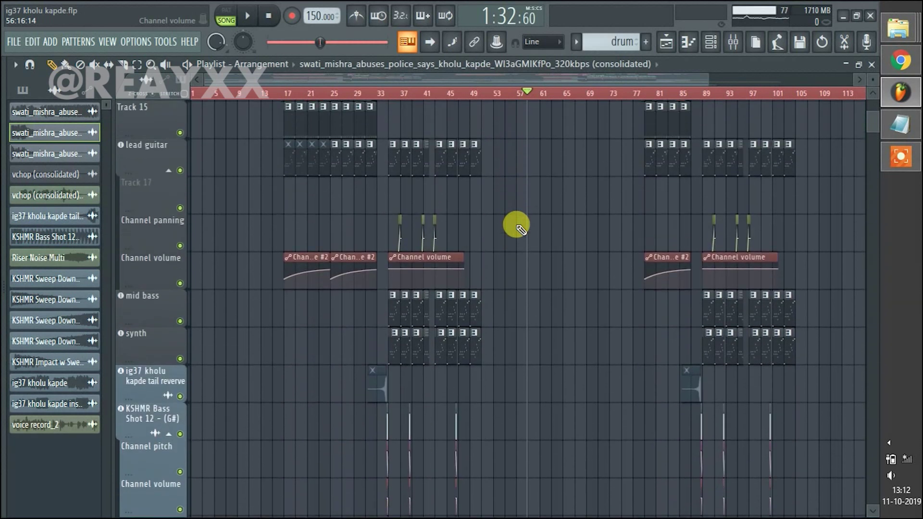
scroll(521, 230, up, 1)
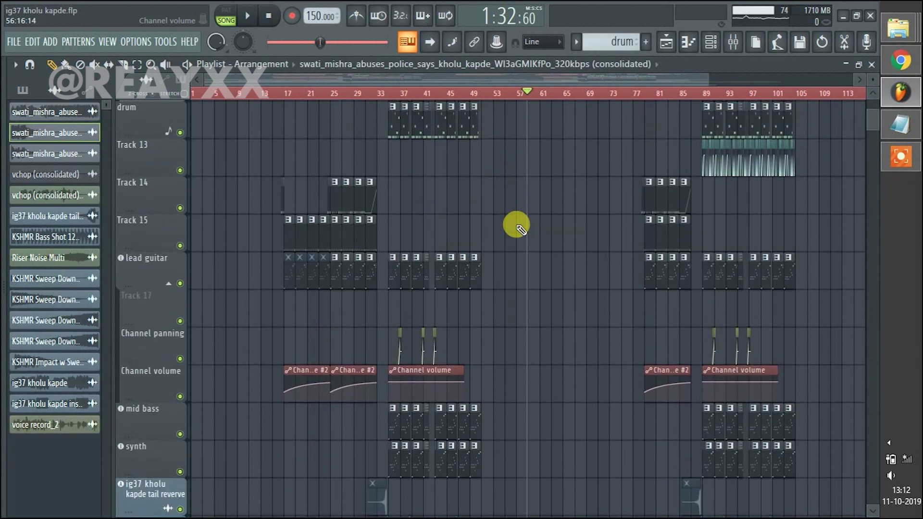
scroll(520, 230, up, 3)
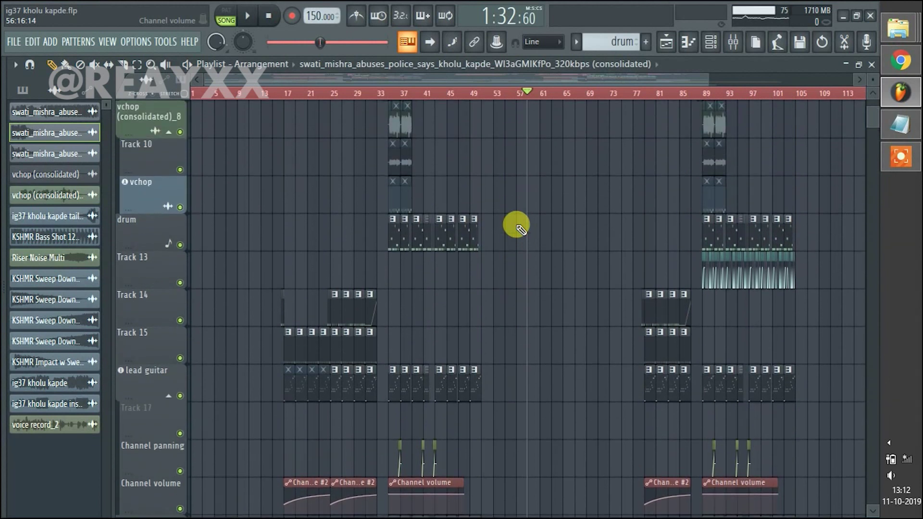
scroll(520, 229, up, 1)
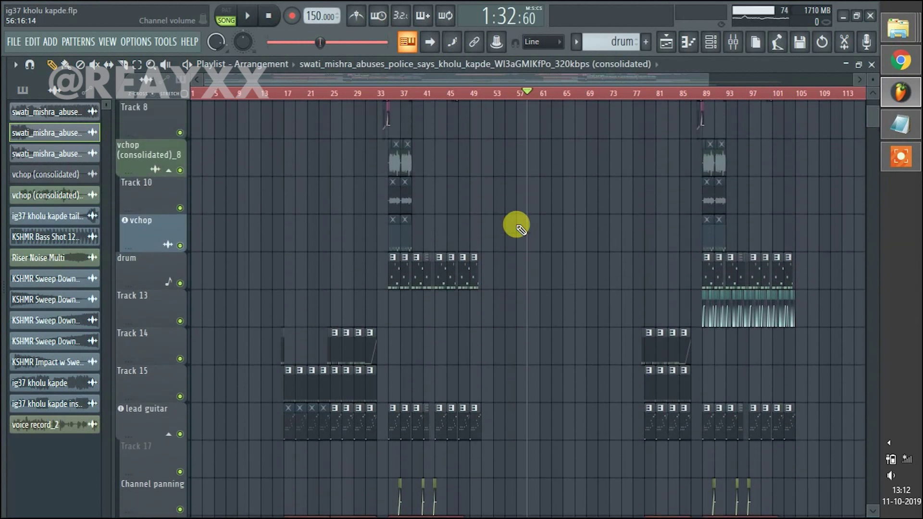
scroll(521, 230, up, 1)
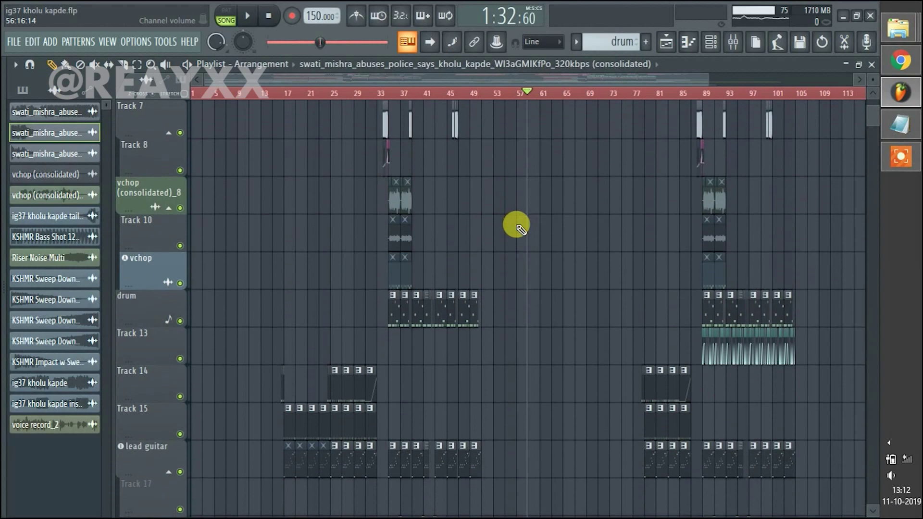